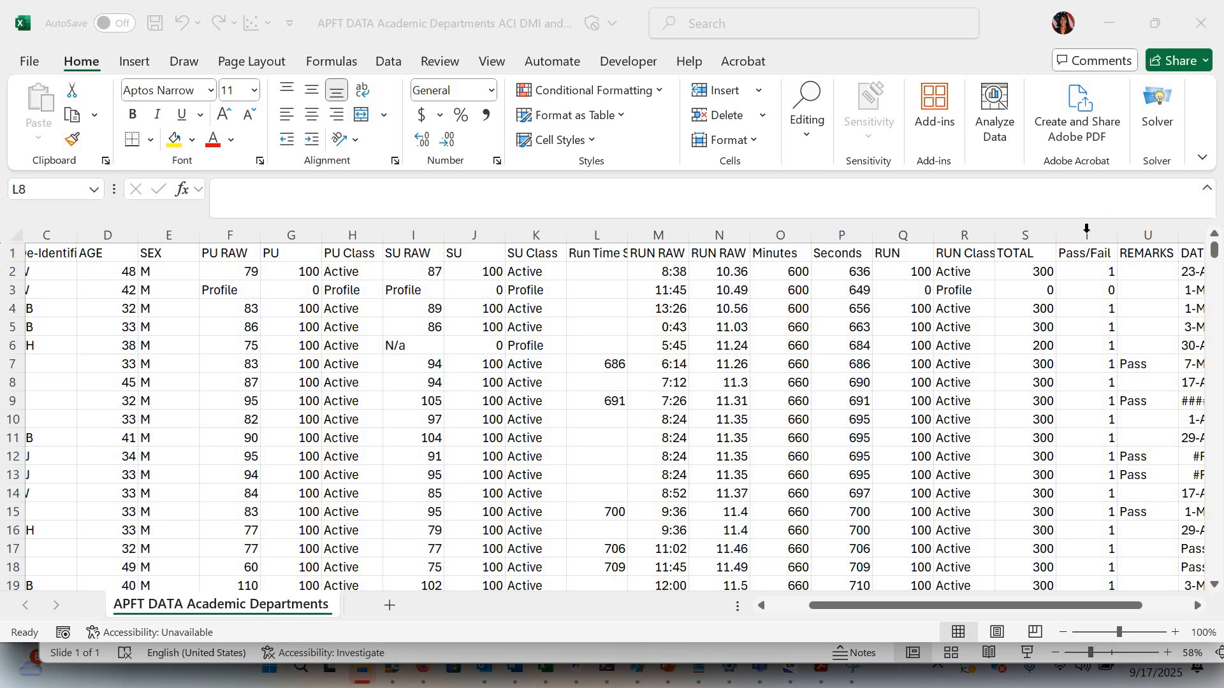
right_click(1086, 231)
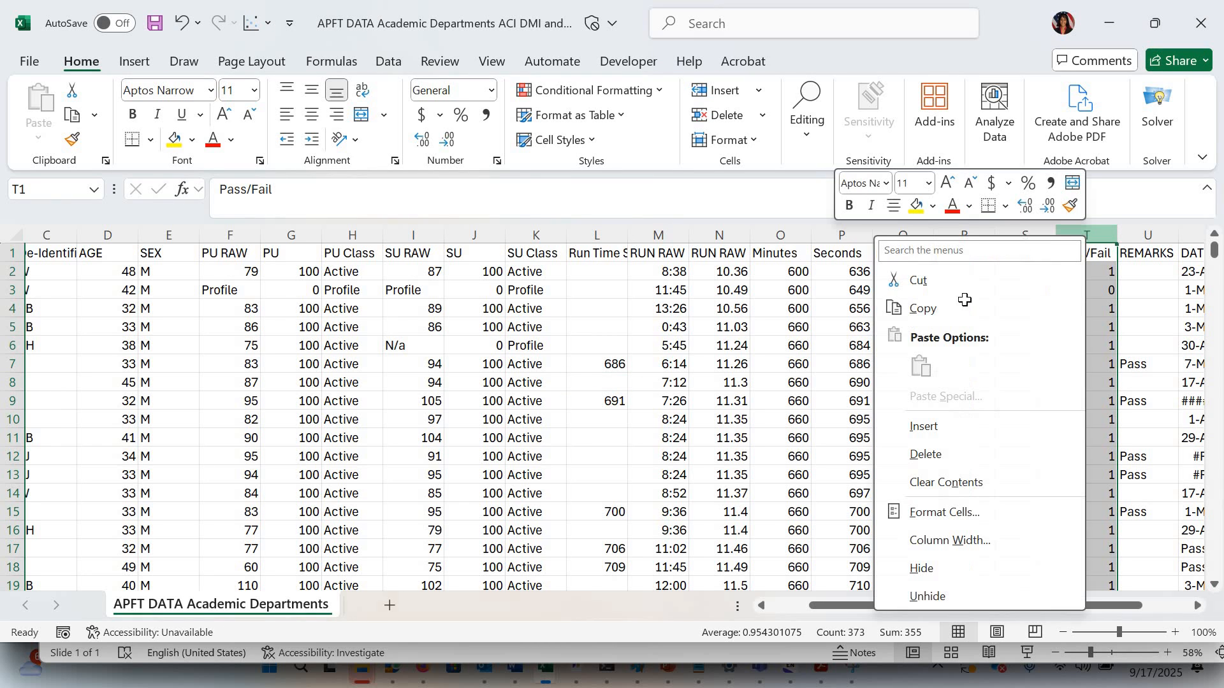
click(964, 308)
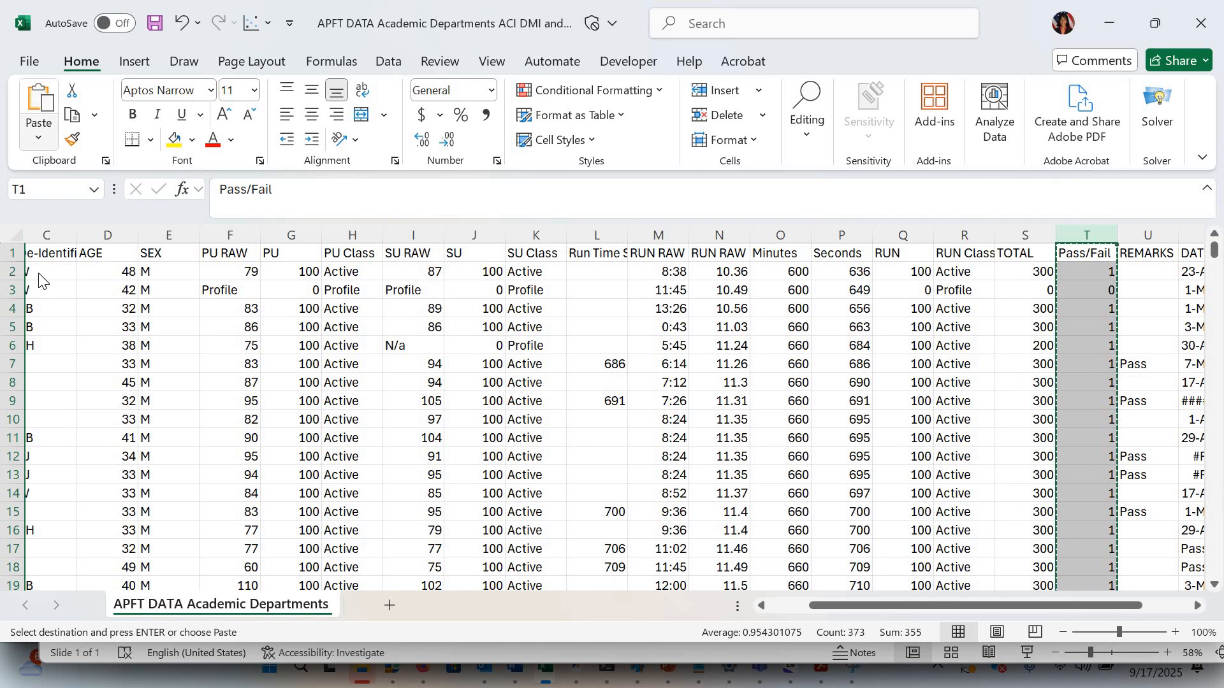
click(38, 138)
click(33, 276)
click(415, 308)
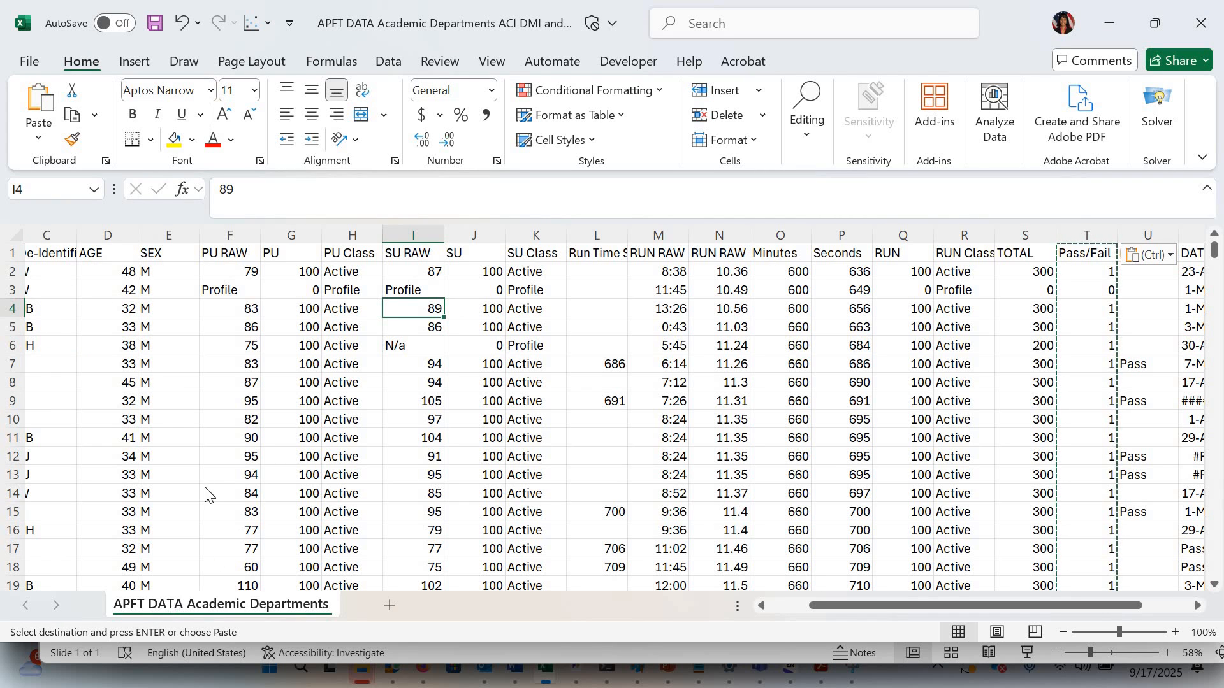
right_click(172, 604)
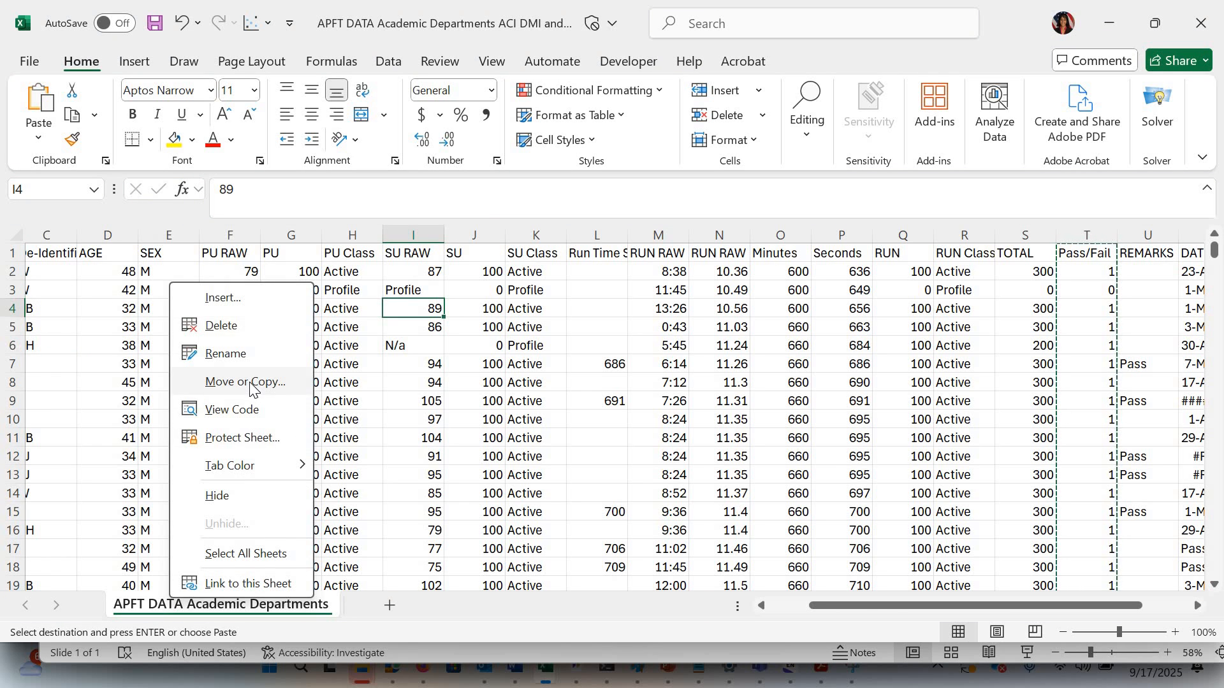
click(245, 381)
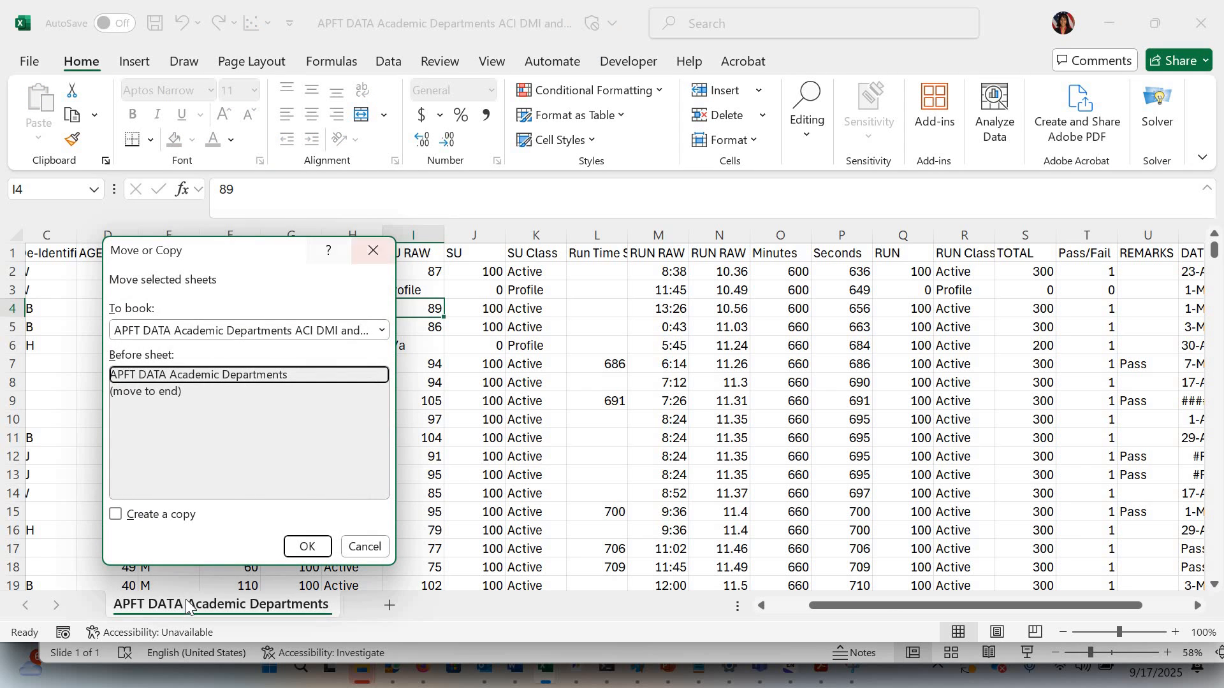
key(Escape)
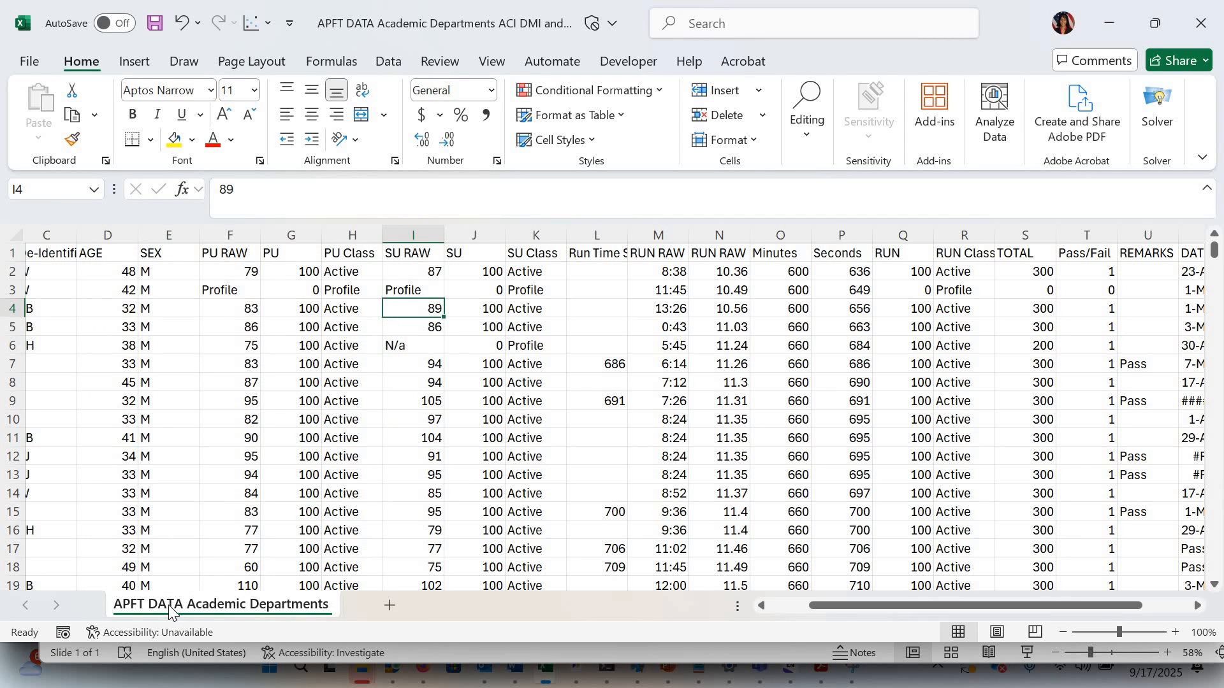
Duplicate the APFT DATA Academic Departments worksheet, placing the copy at the end of the workbook, and open the copy
right_click(171, 604)
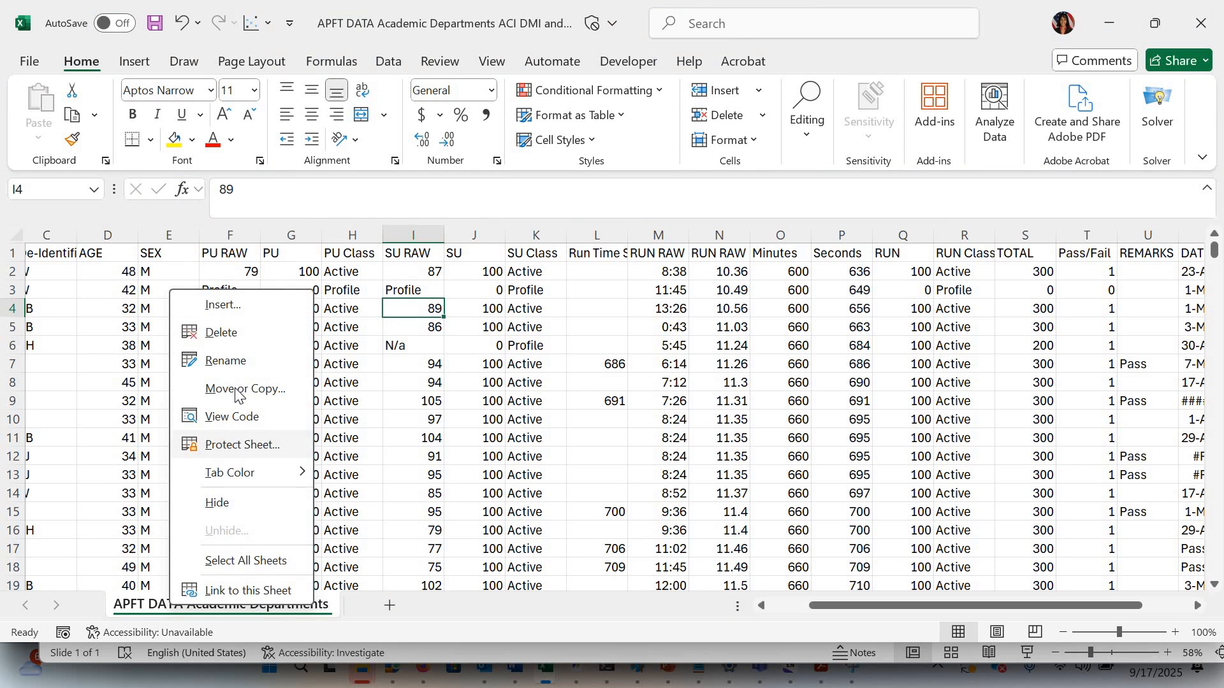
click(182, 390)
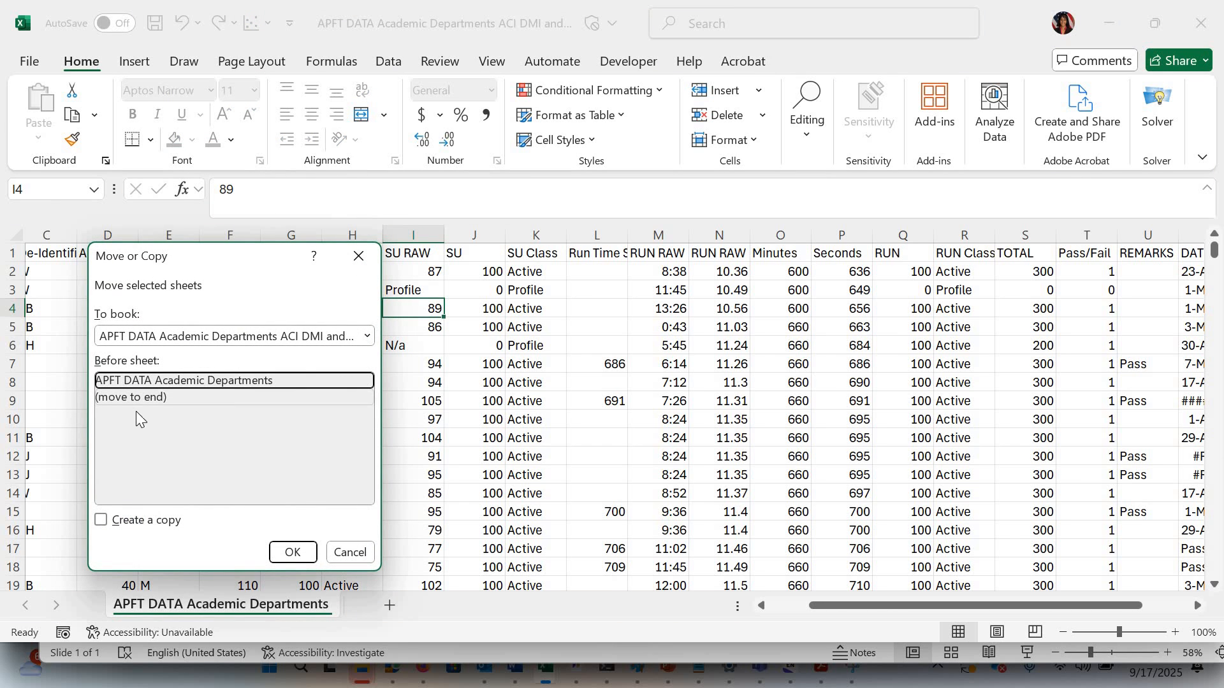
click(136, 398)
click(102, 520)
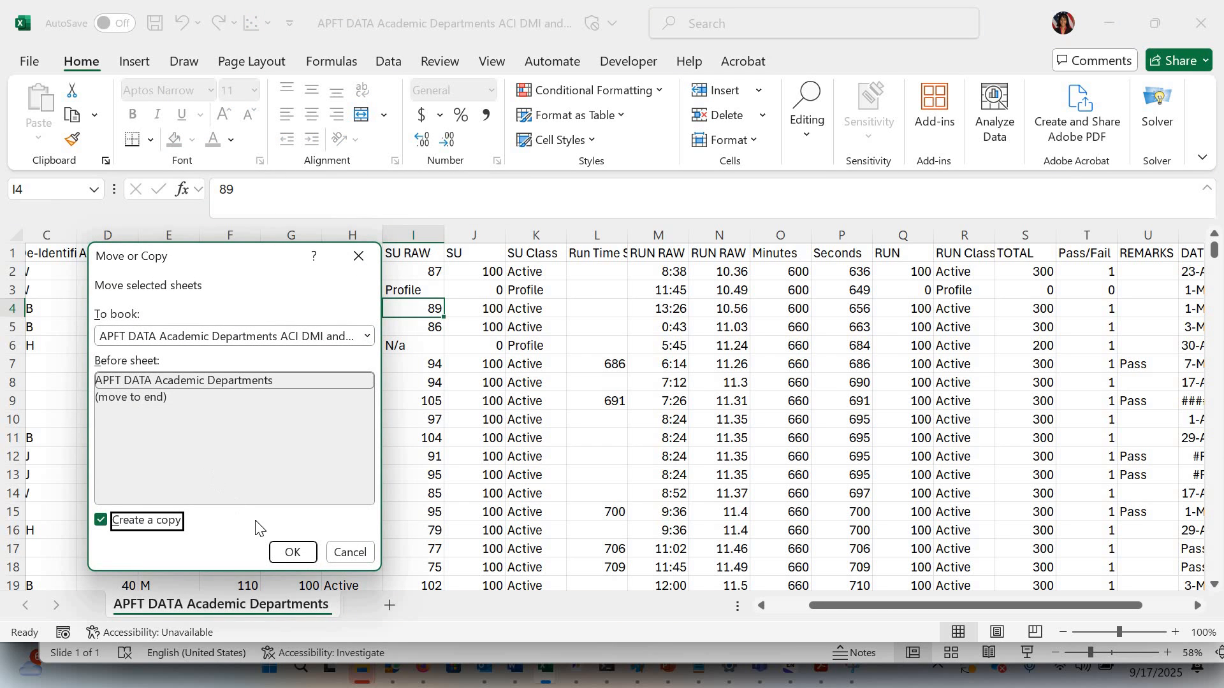
click(287, 553)
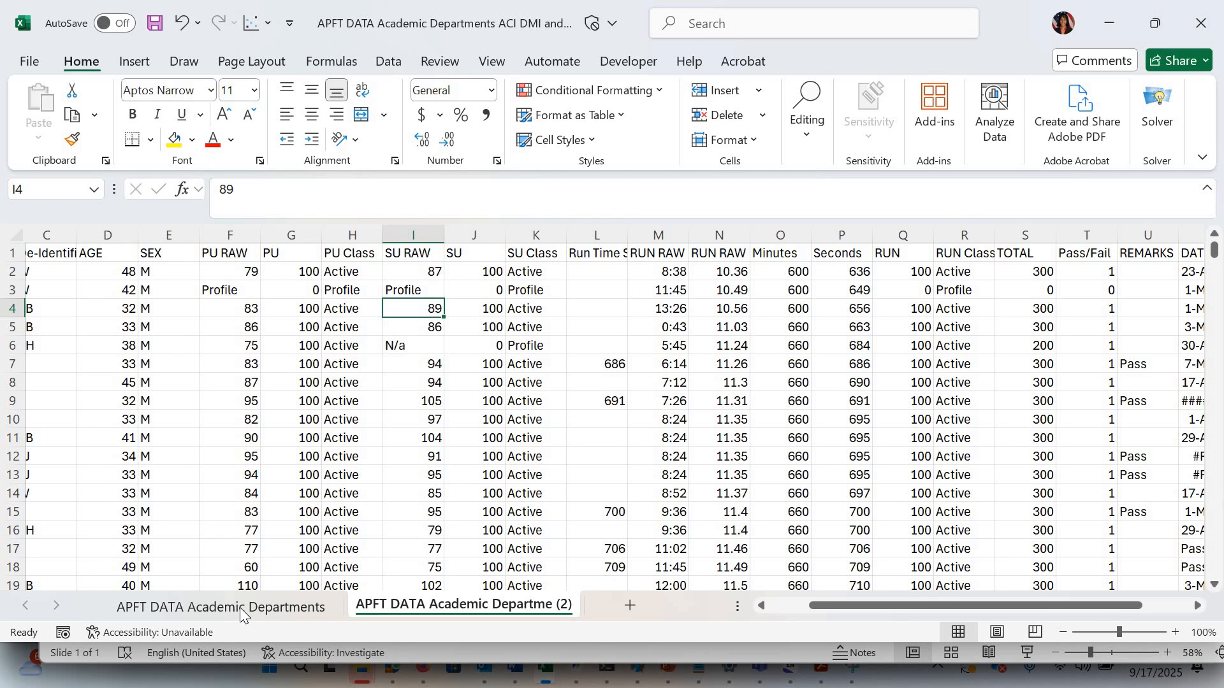
click(240, 606)
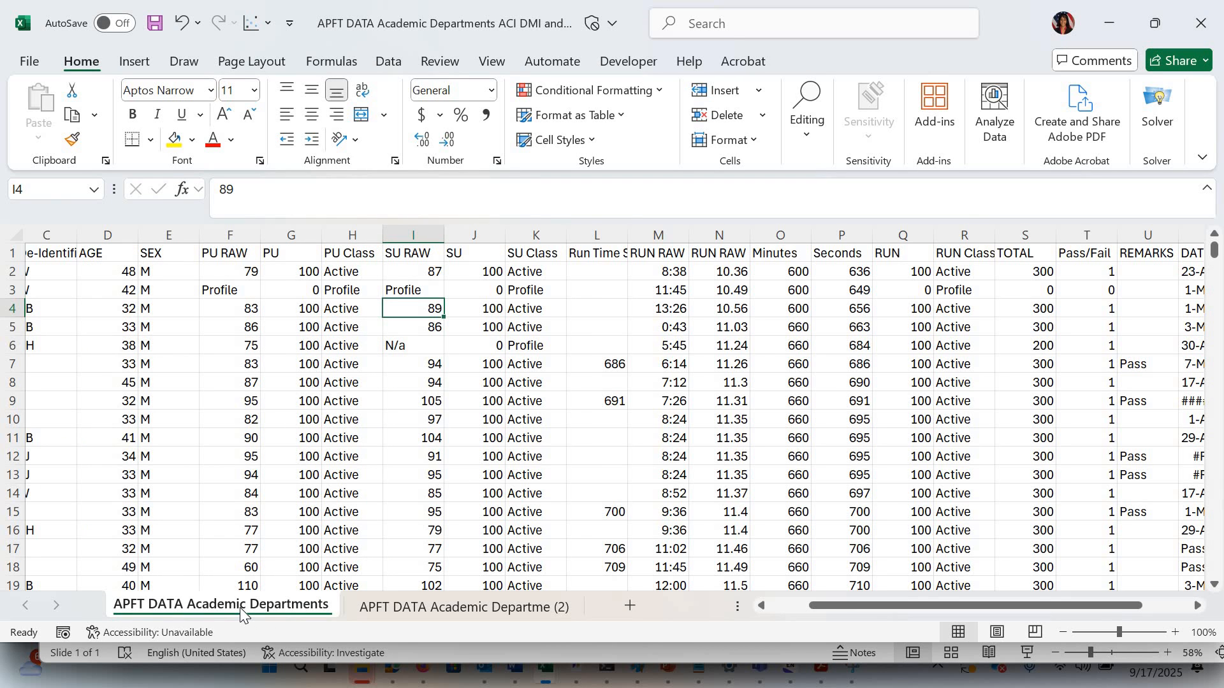
click(408, 606)
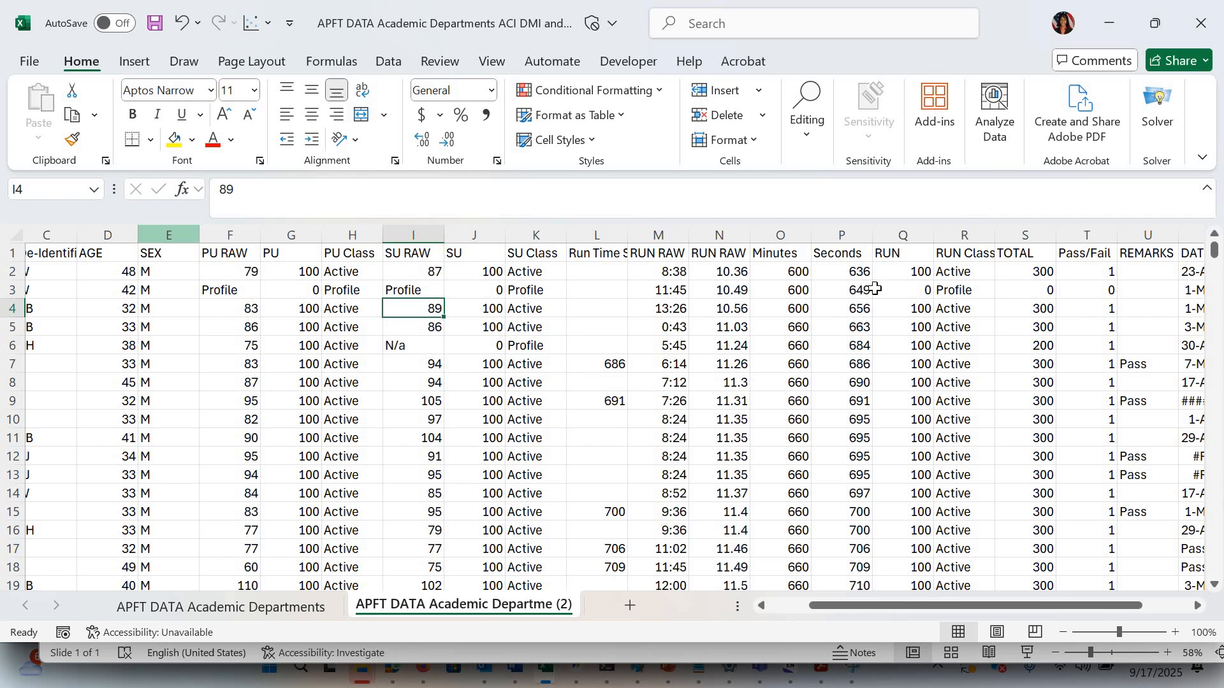
Delete columns B through I, from UNIT to SU RAW, in the copied worksheet
click(845, 254)
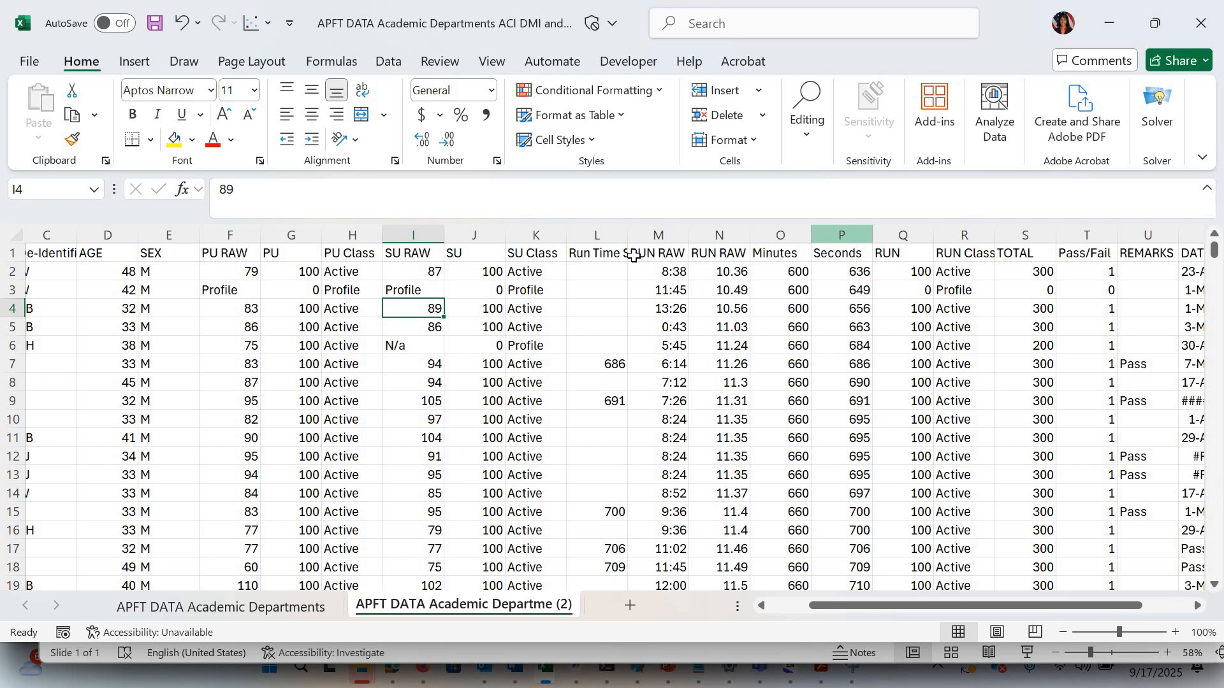
click(479, 256)
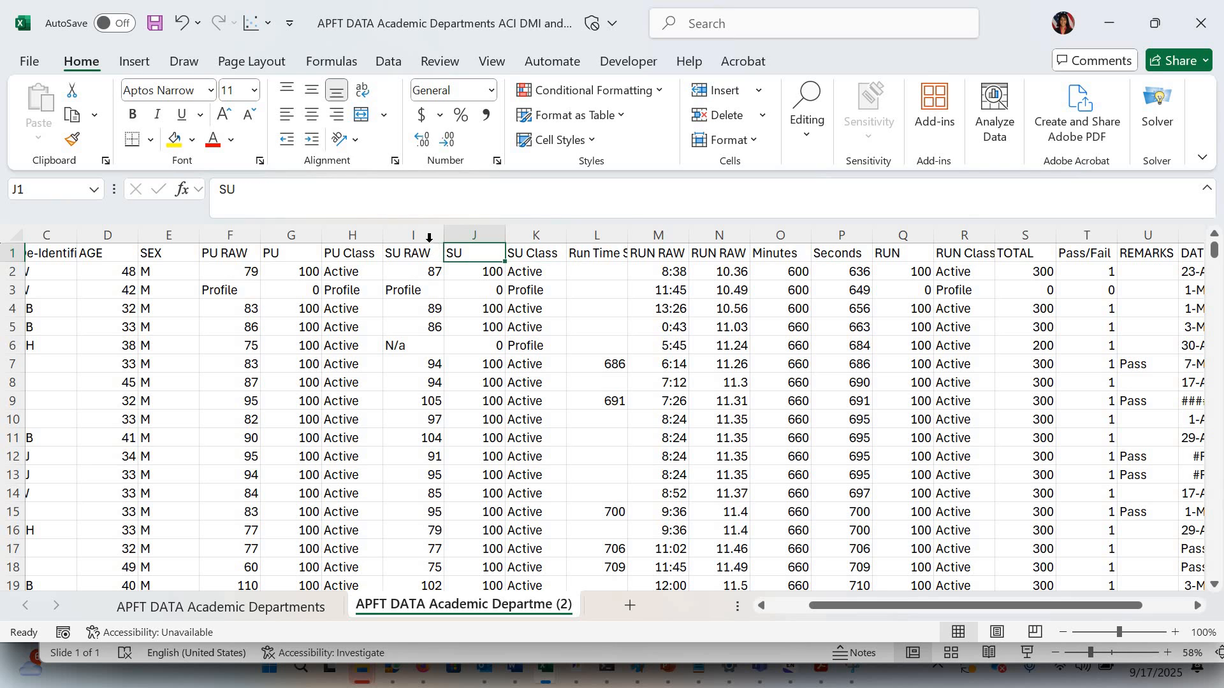
drag(420, 228, 139, 276)
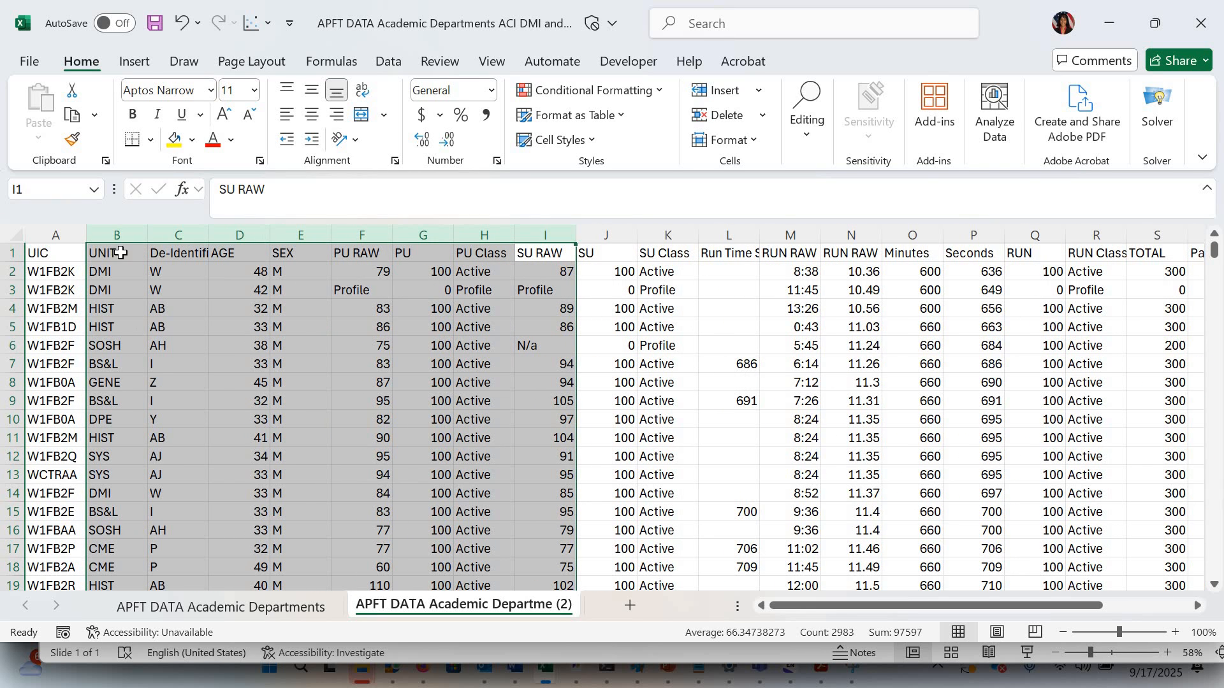
click(136, 275)
drag(114, 235, 439, 246)
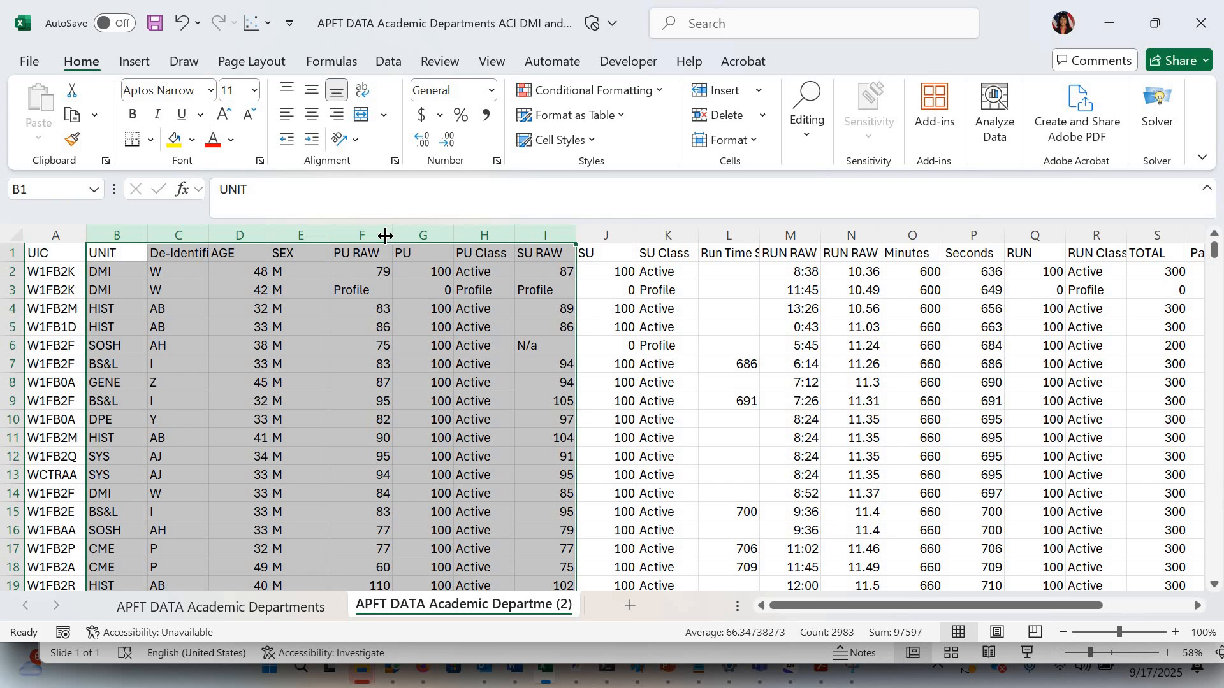
right_click(444, 481)
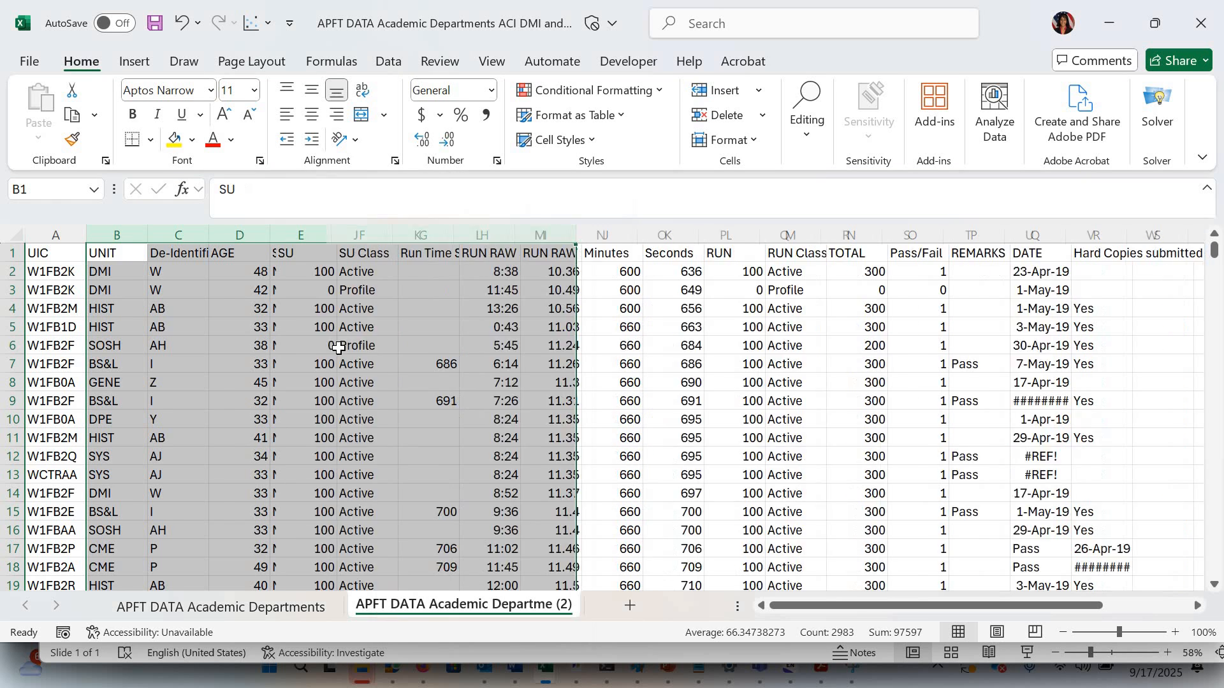
click(444, 482)
click(422, 473)
Delete the columns from SU Class through Minutes, leaving Seconds directly after SU
drag(169, 233, 418, 258)
right_click(348, 236)
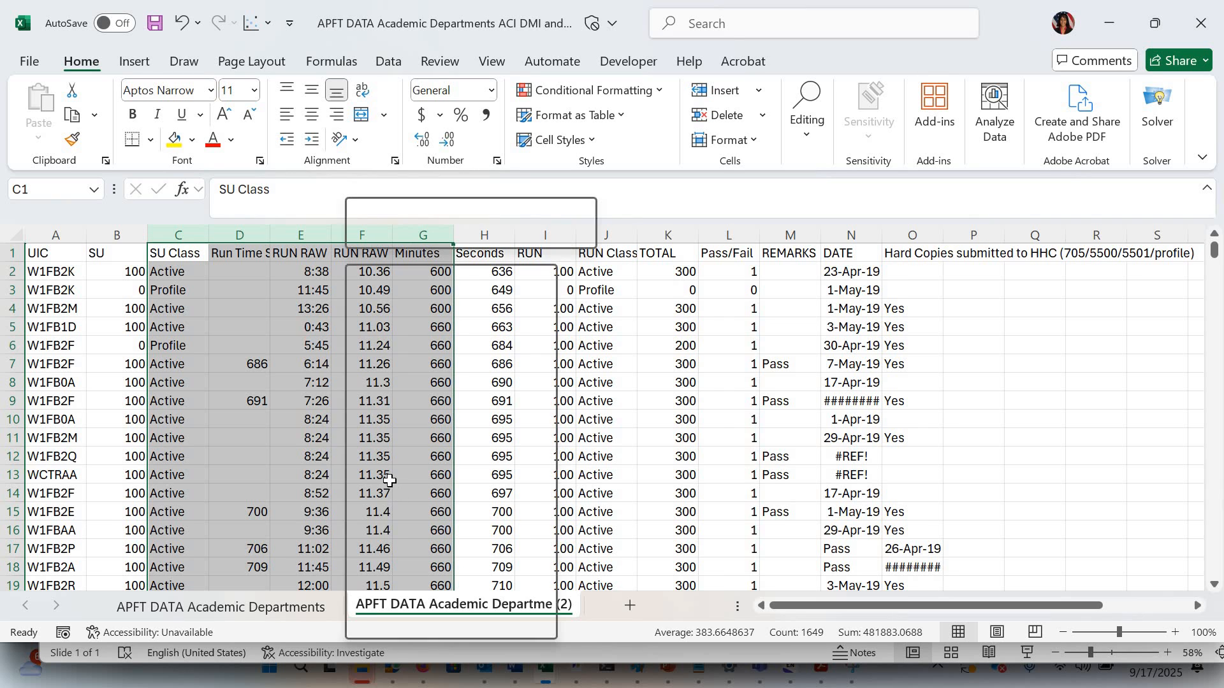
click(446, 482)
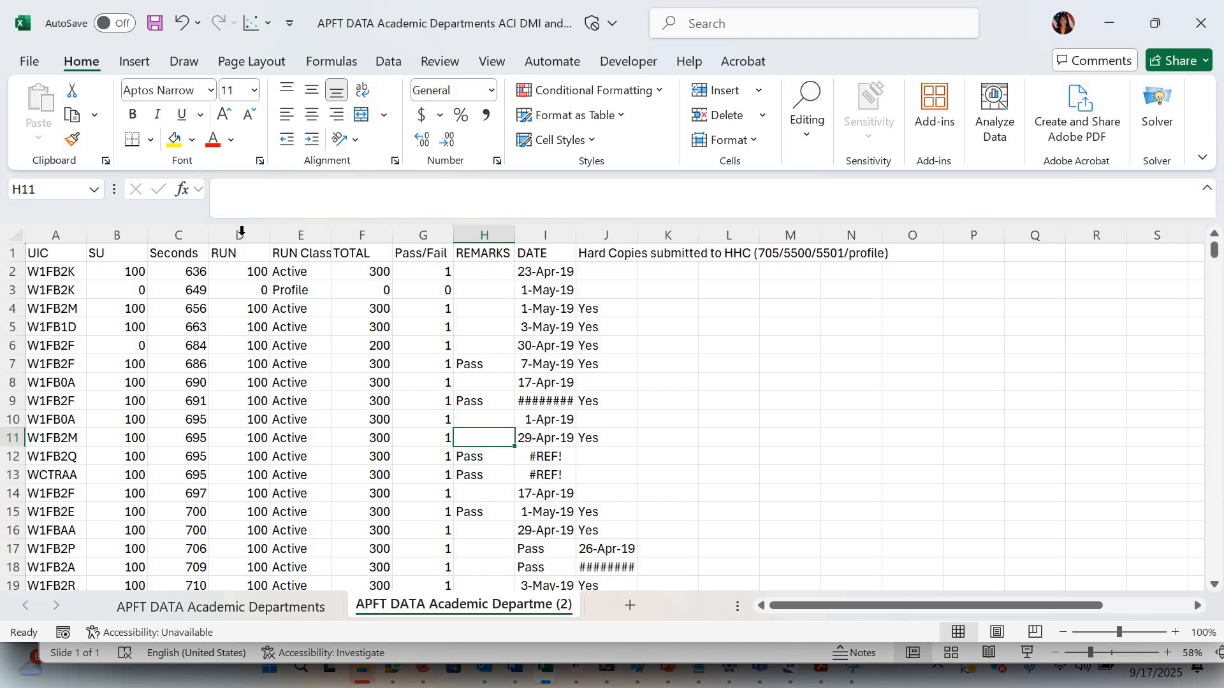
Delete the RUN, RUN Class and TOTAL columns between Seconds and Pass/Fail
drag(364, 236, 353, 293)
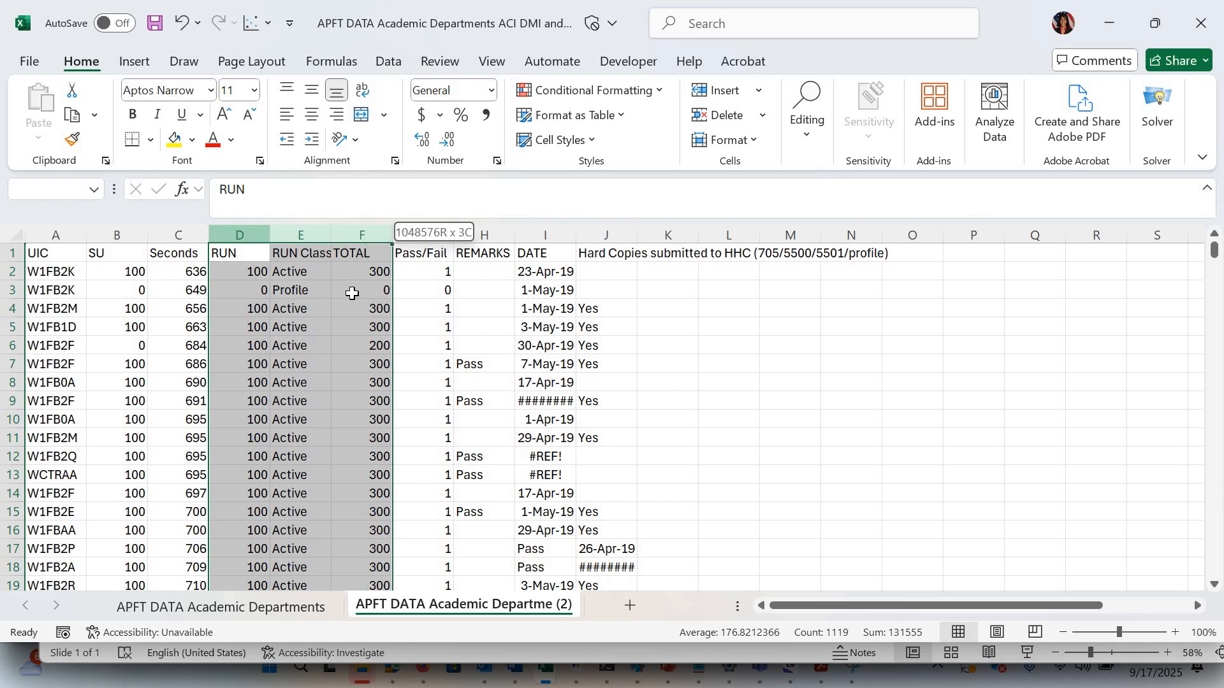
right_click(356, 252)
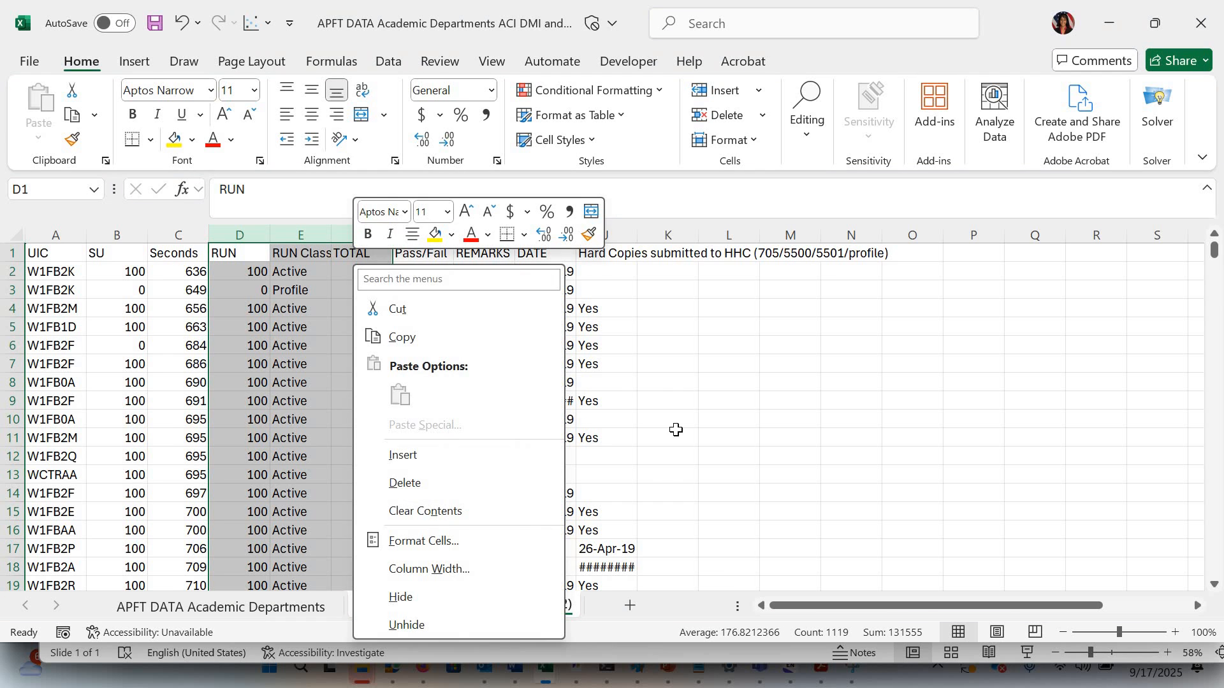
click(405, 483)
click(668, 438)
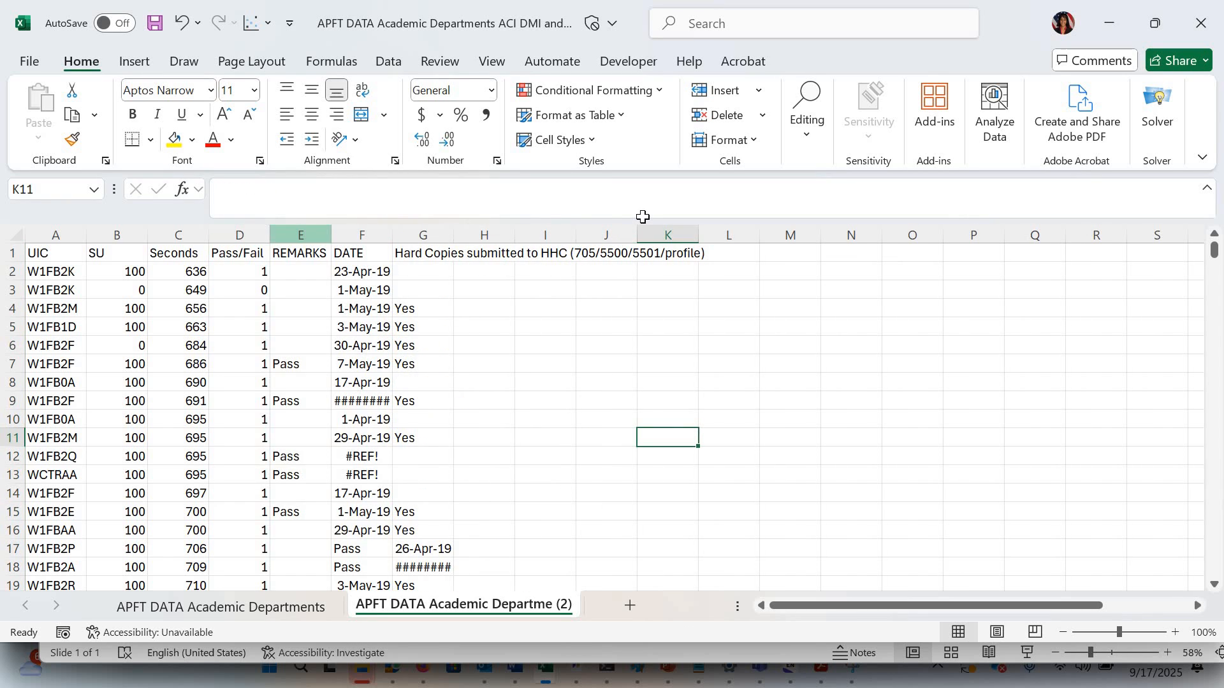
Delete columns E through K, covering REMARKS, DATE and the Hard Copies submitted column
drag(300, 236, 490, 308)
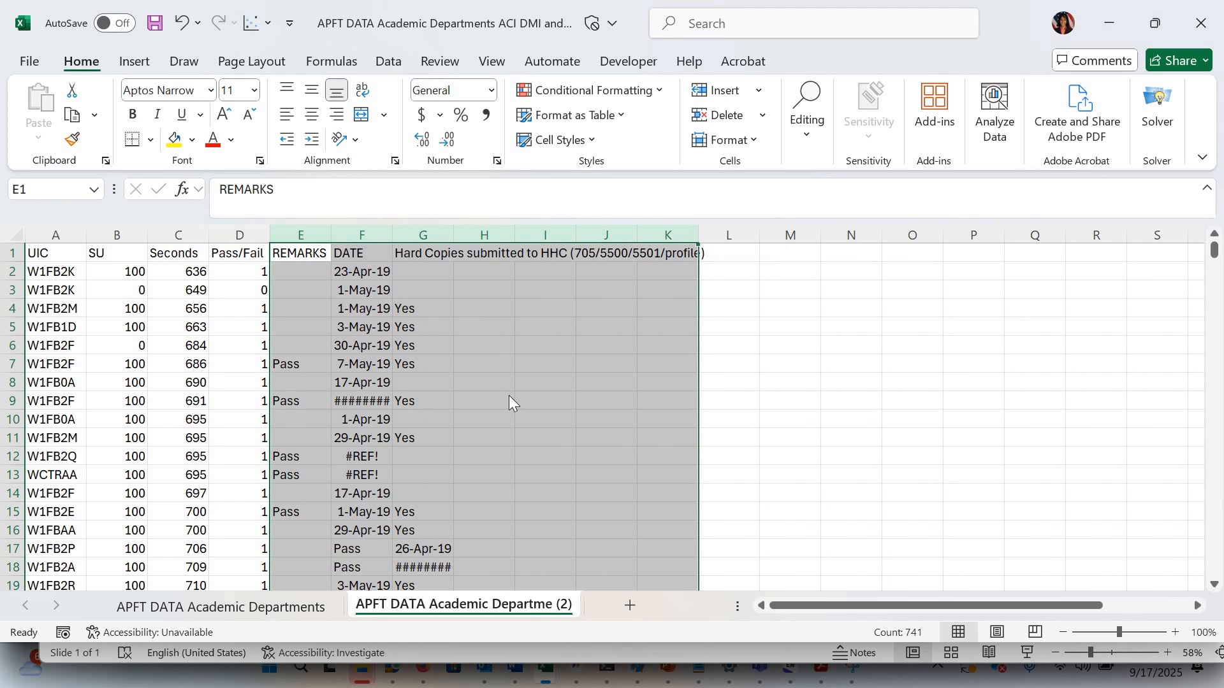
right_click(491, 309)
click(543, 480)
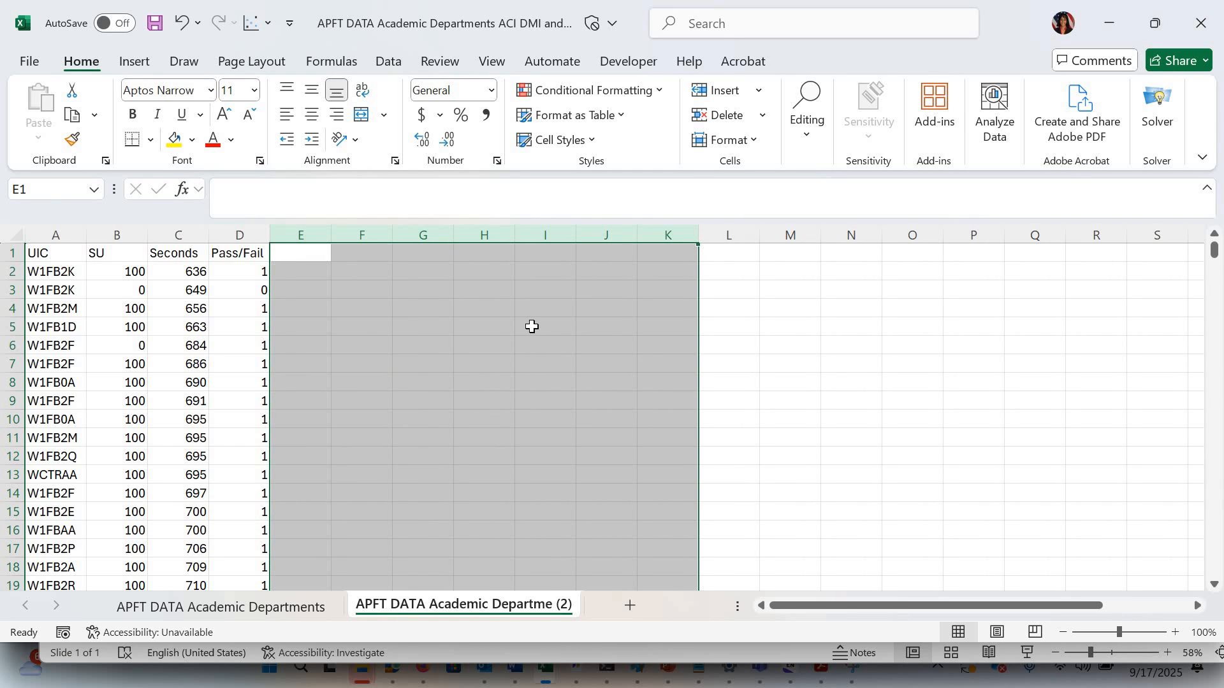
click(664, 364)
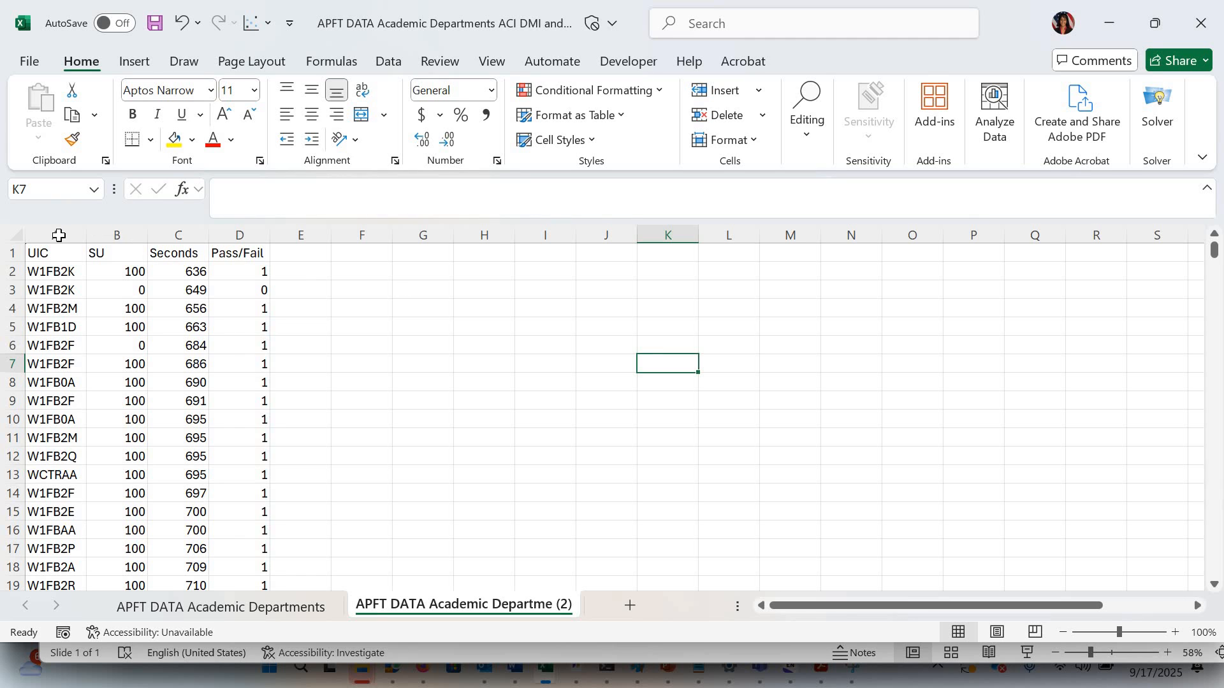
Custom sort columns A through D by the Pass/Fail cell values from smallest to largest, treating the first row as headers
drag(56, 235, 258, 207)
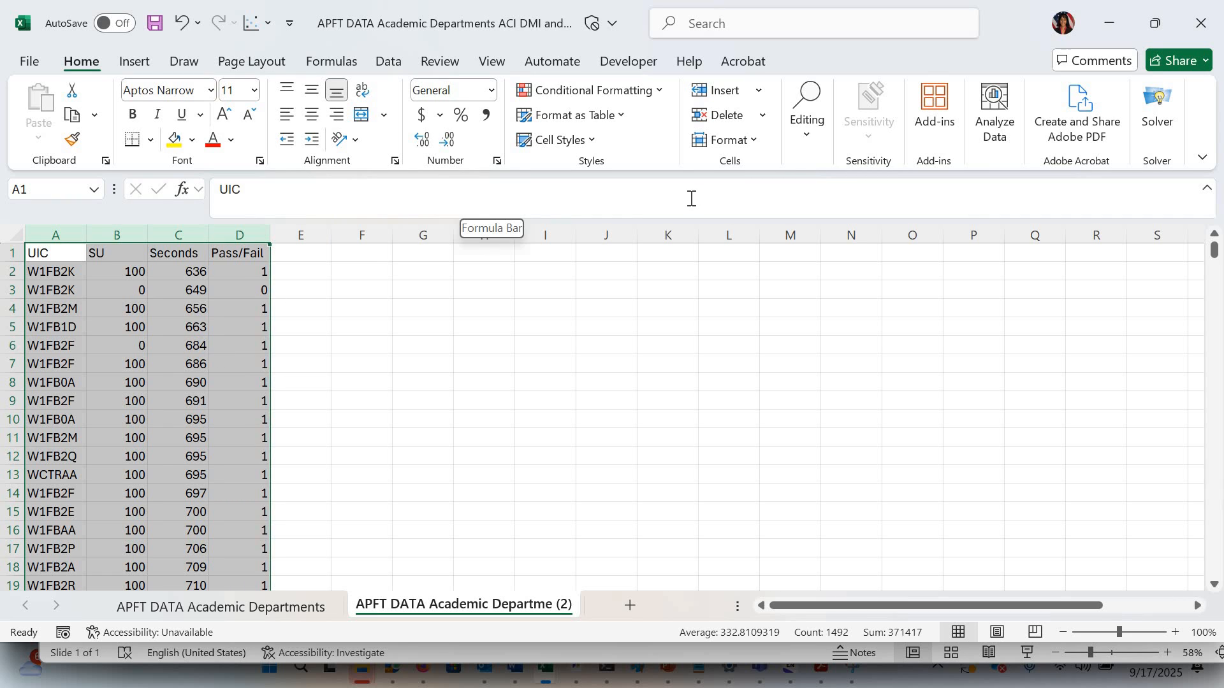
click(805, 142)
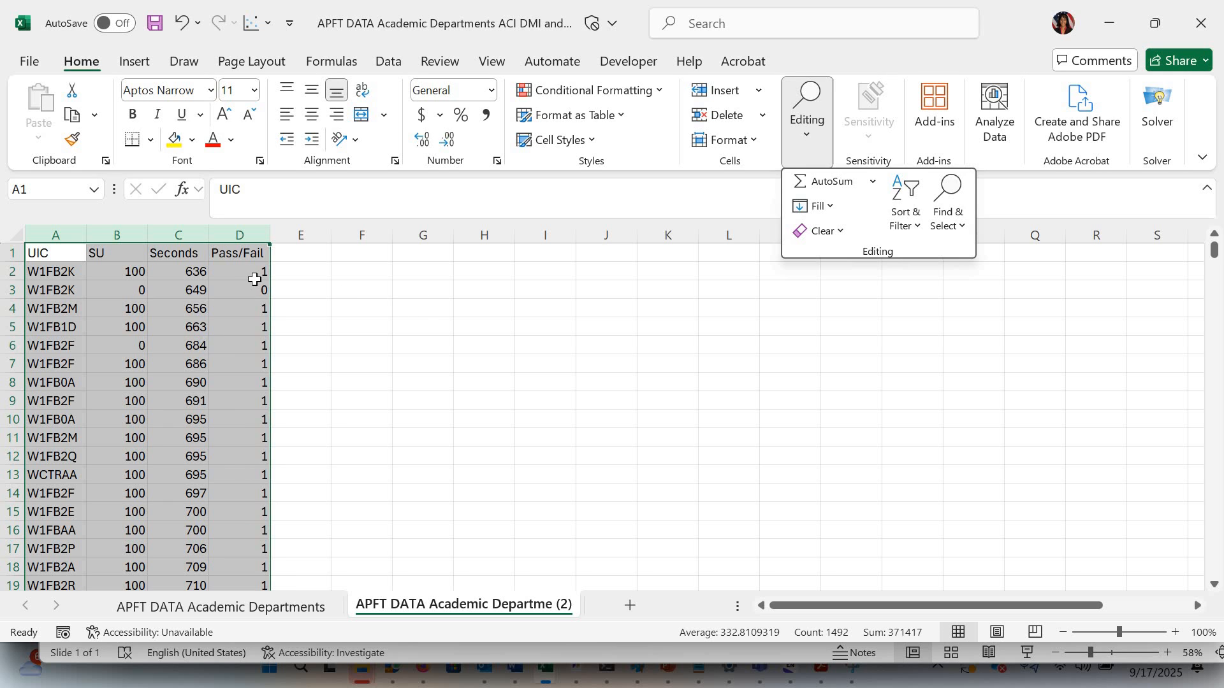
click(252, 277)
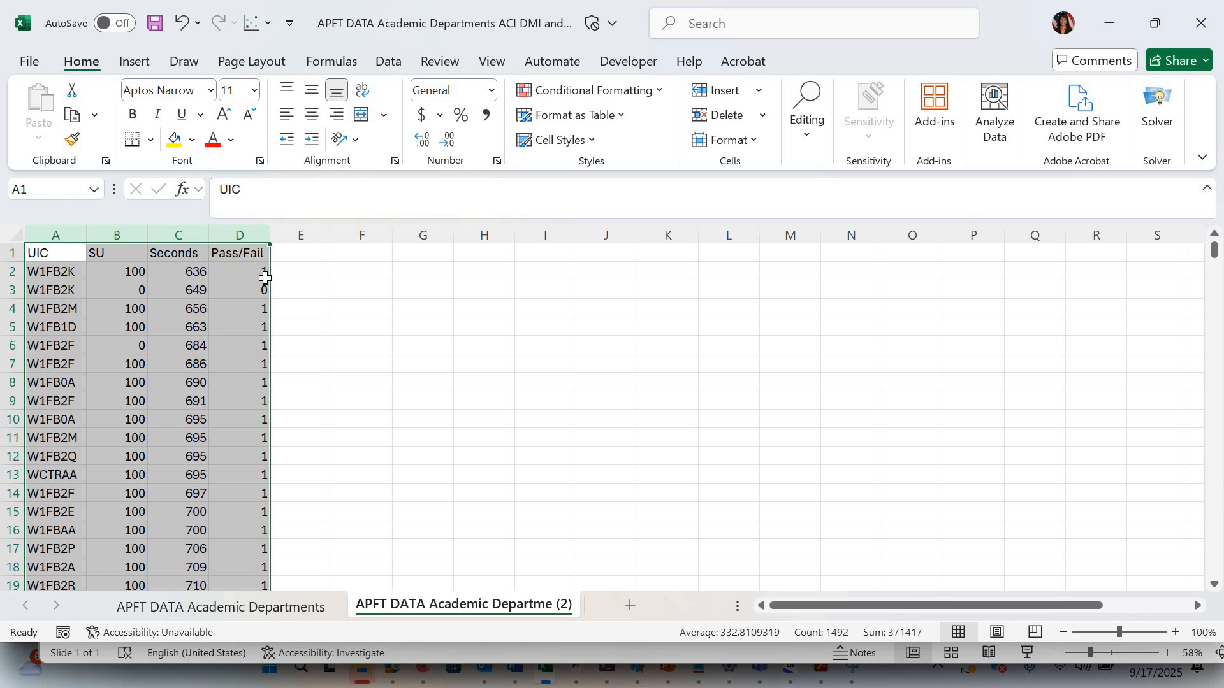
click(807, 142)
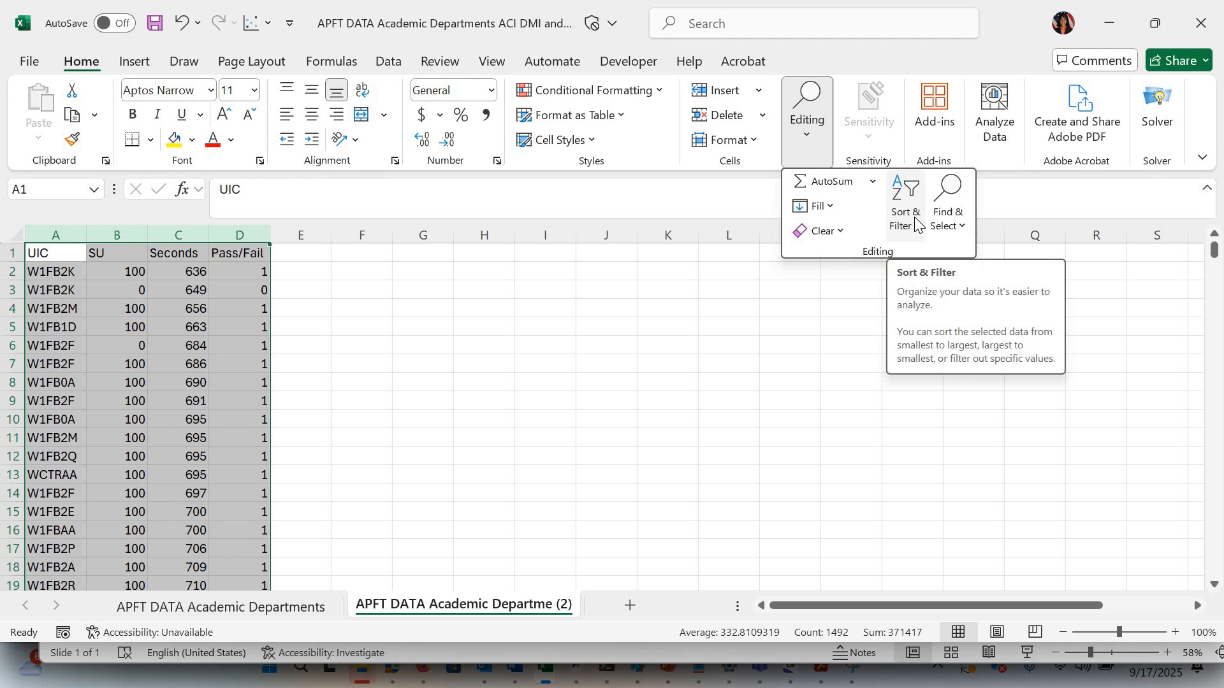
click(909, 216)
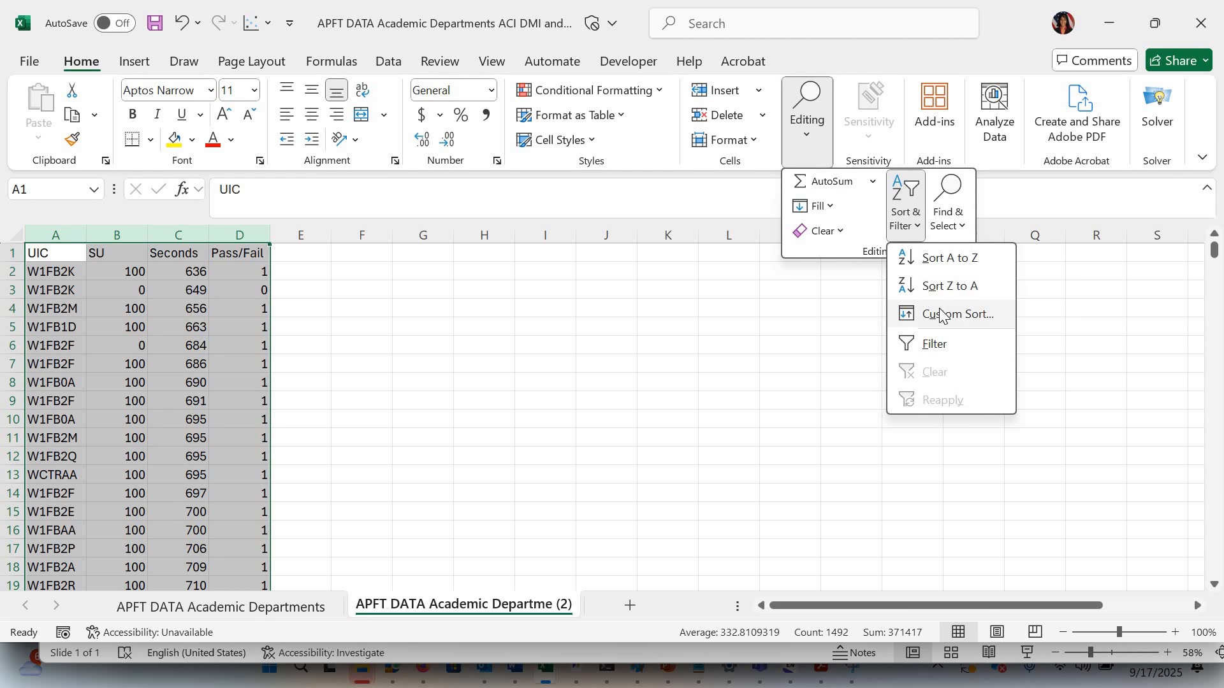
click(922, 312)
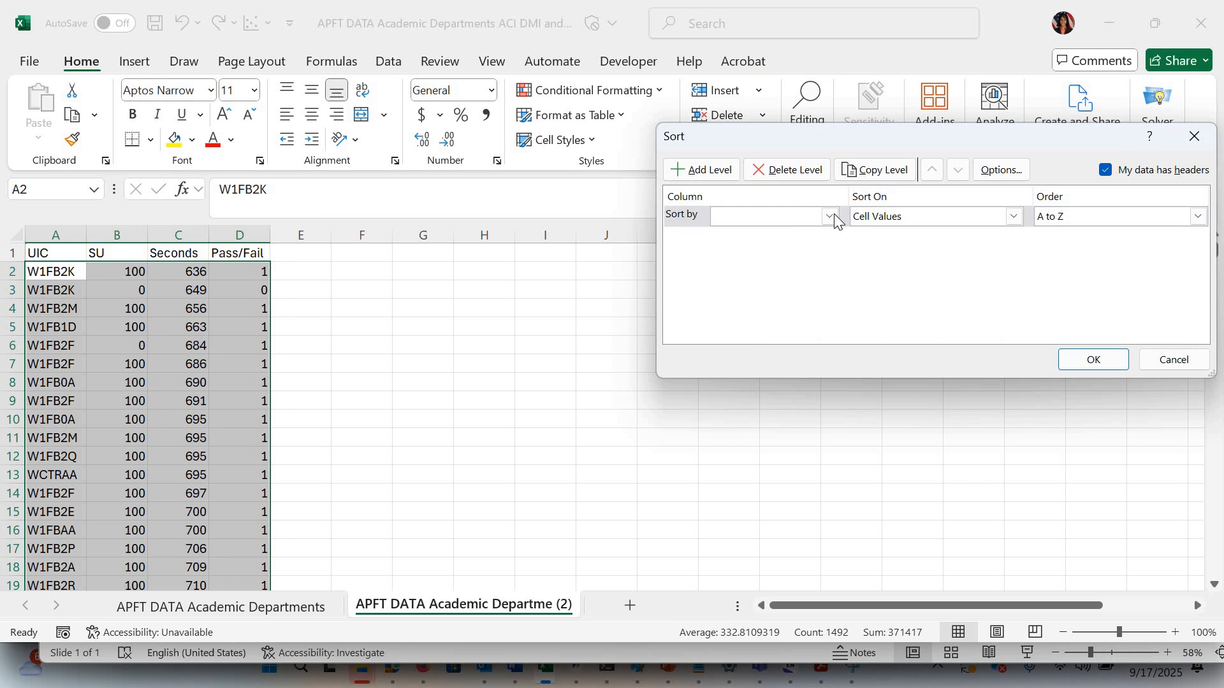
click(830, 218)
click(1073, 276)
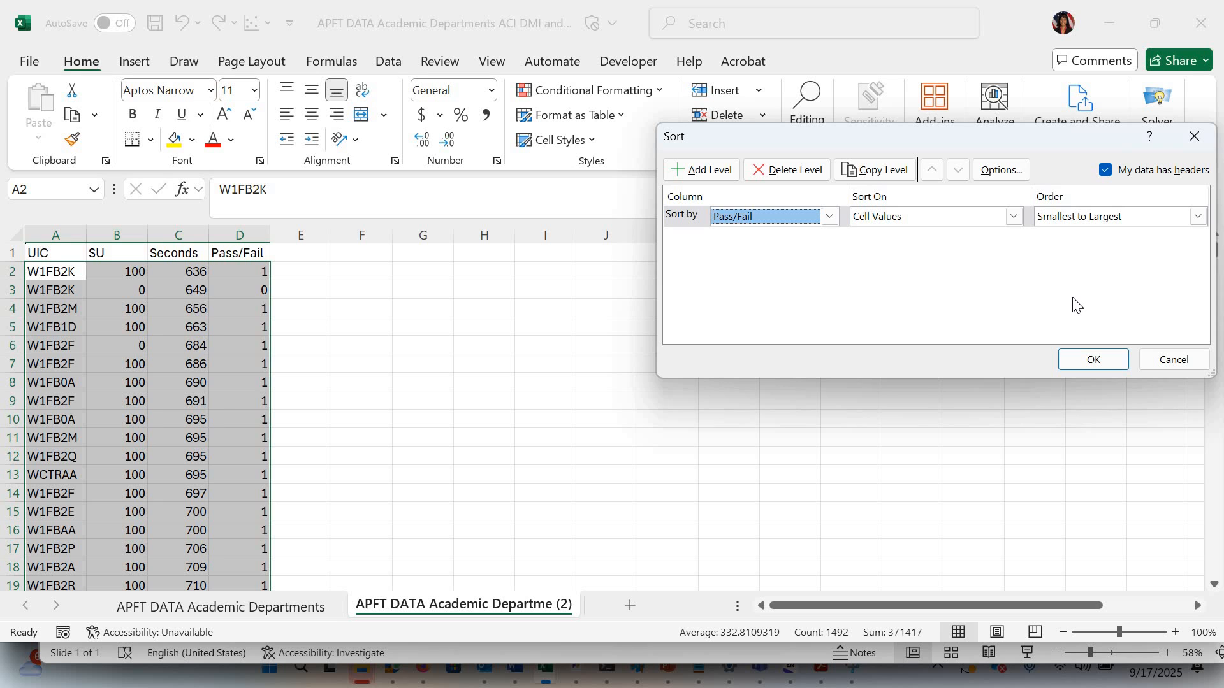
click(1091, 359)
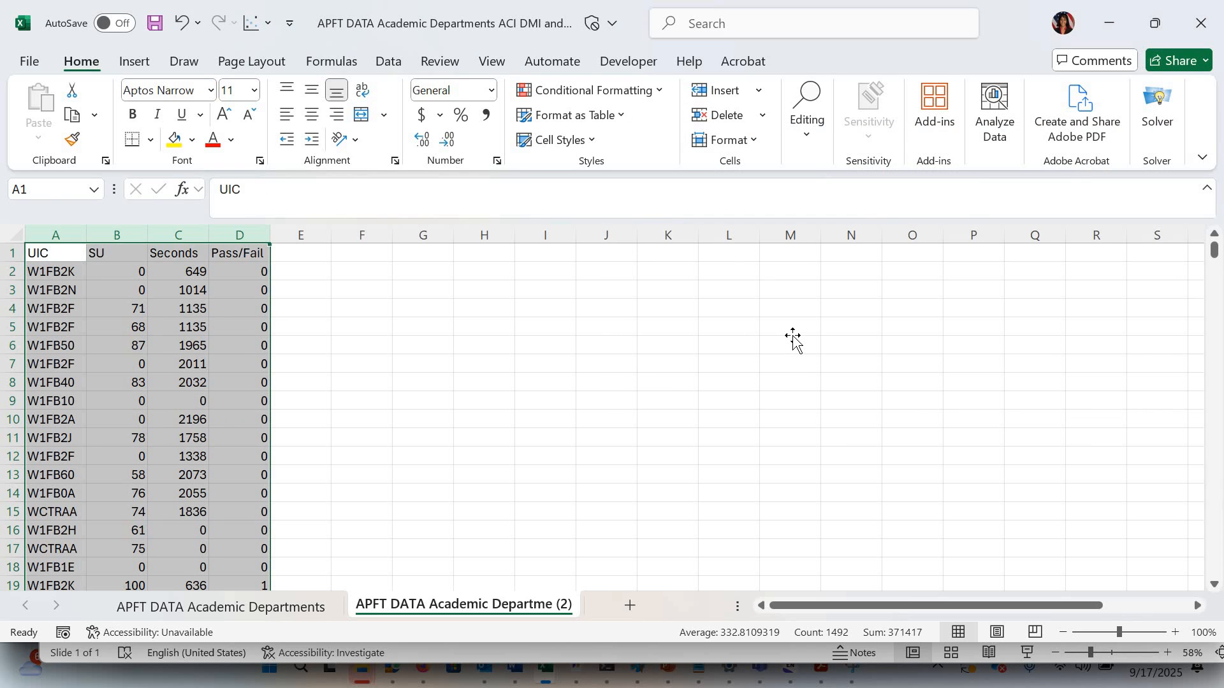
click(792, 332)
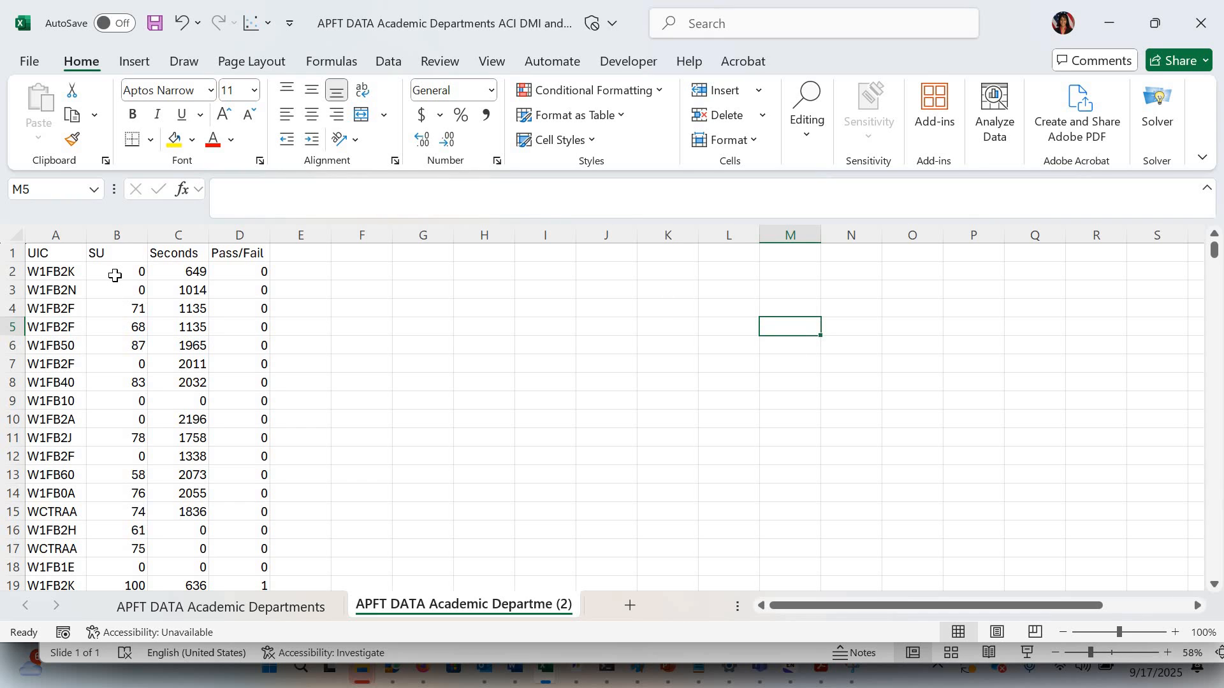
click(115, 276)
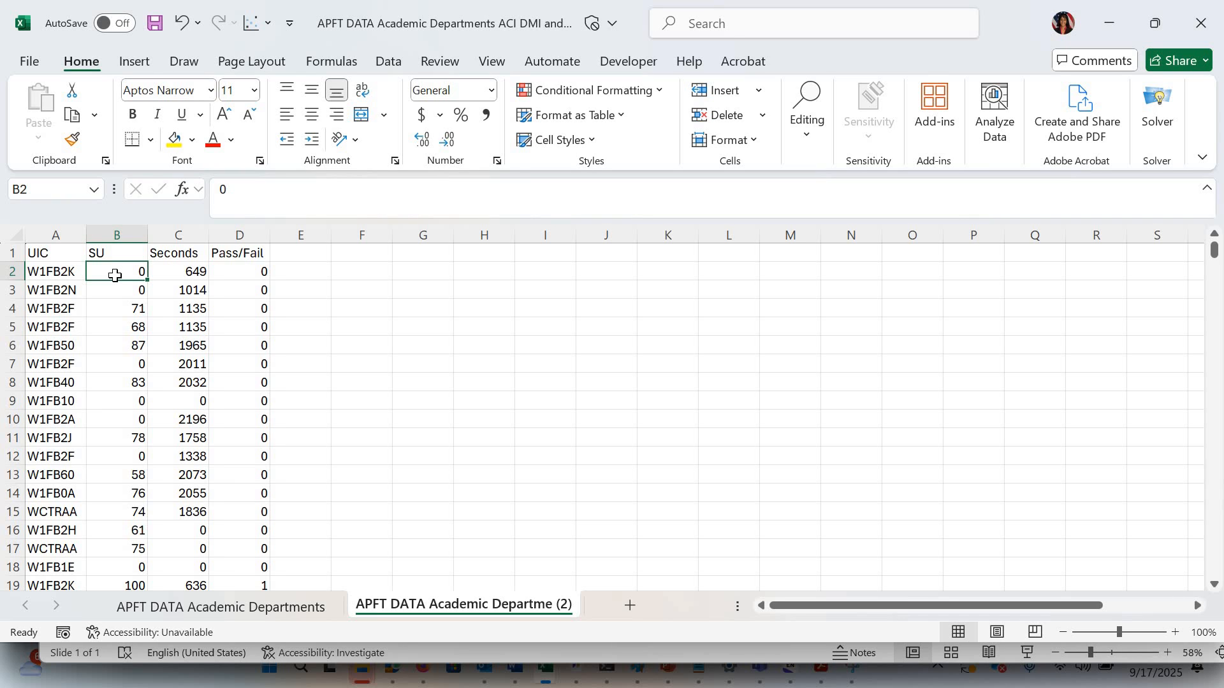
Copy the records with Pass/Fail value 1, cells A19 through D373
key(Right)
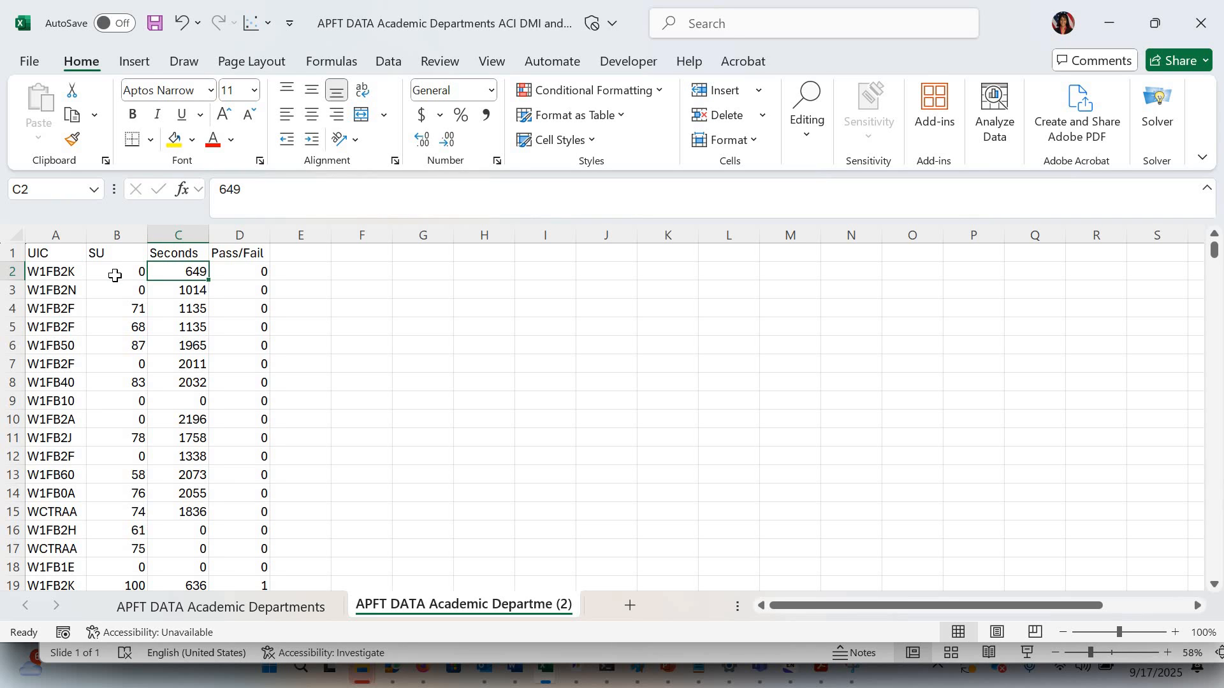
key(Right)
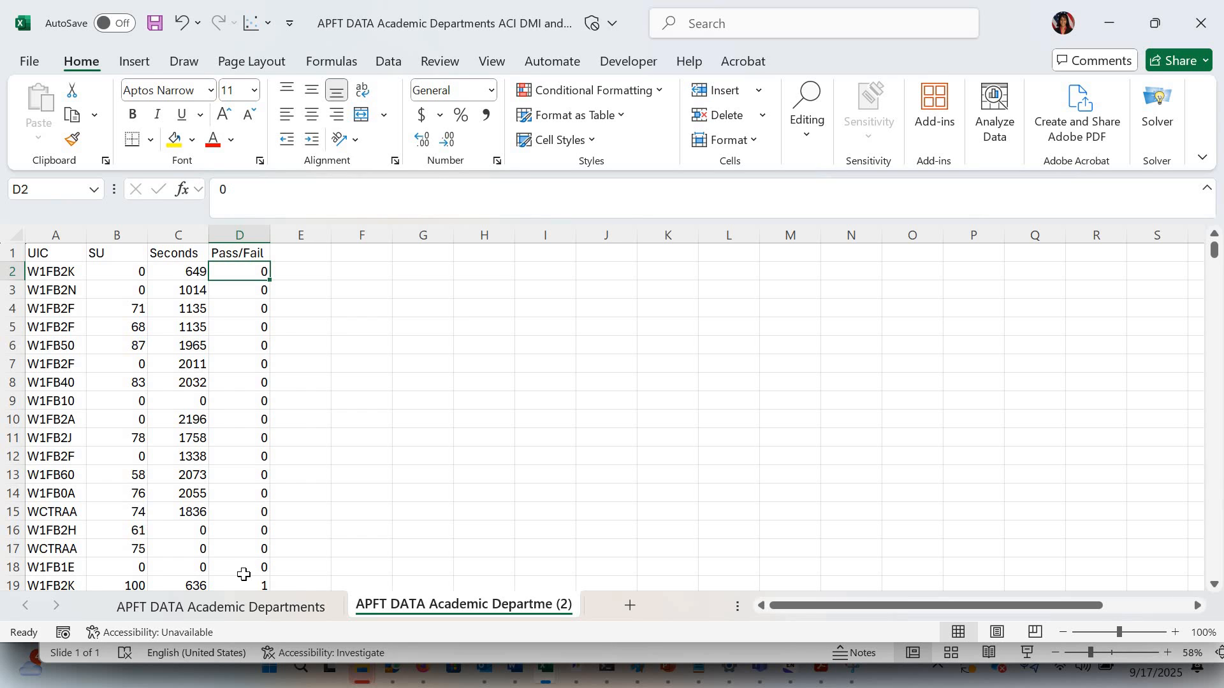
click(253, 581)
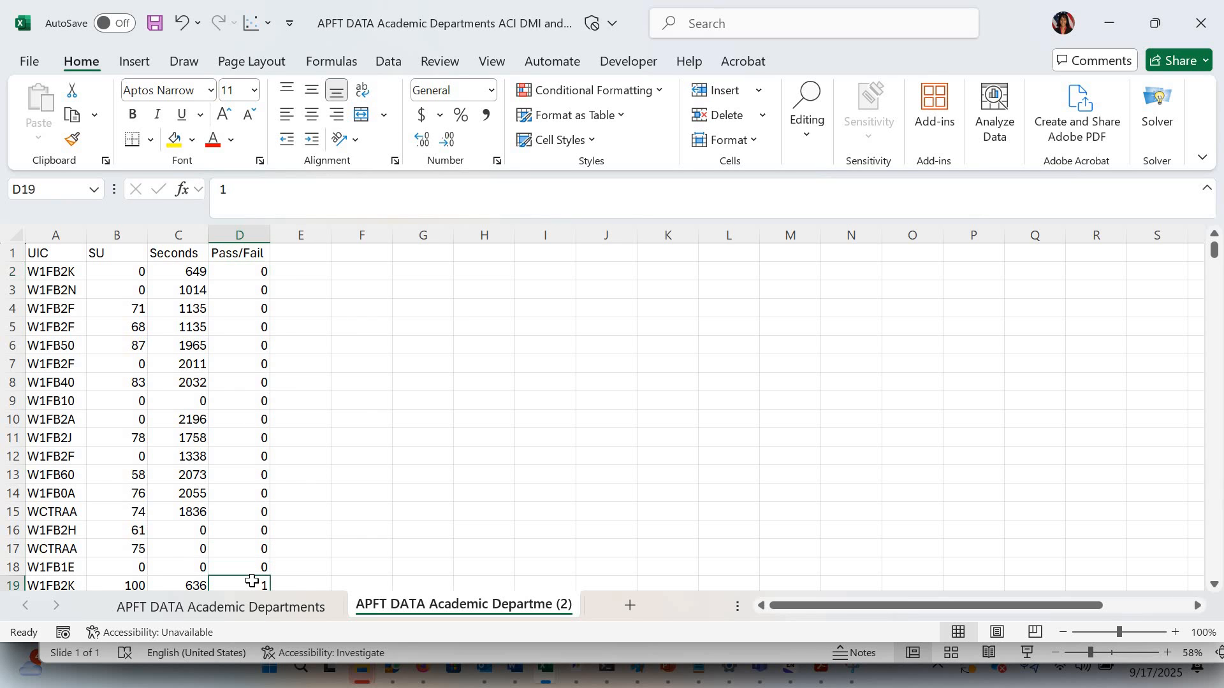
key(Left)
key(Left)
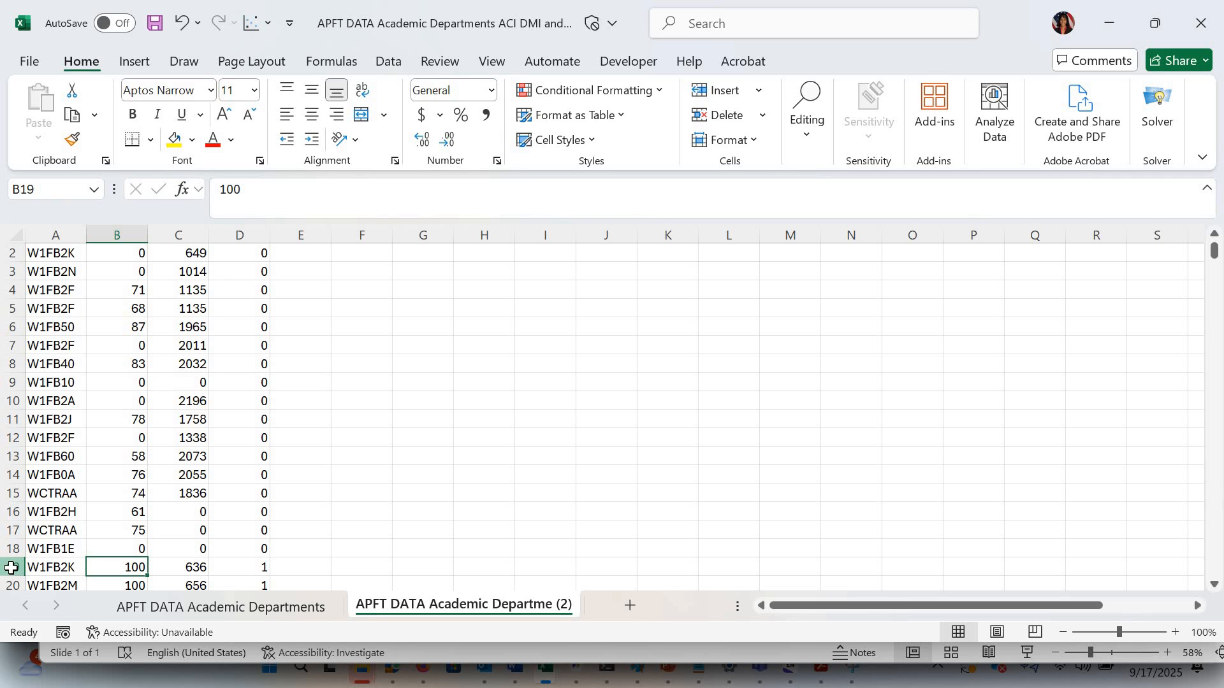
click(10, 568)
drag(18, 656, 355, 468)
click(355, 468)
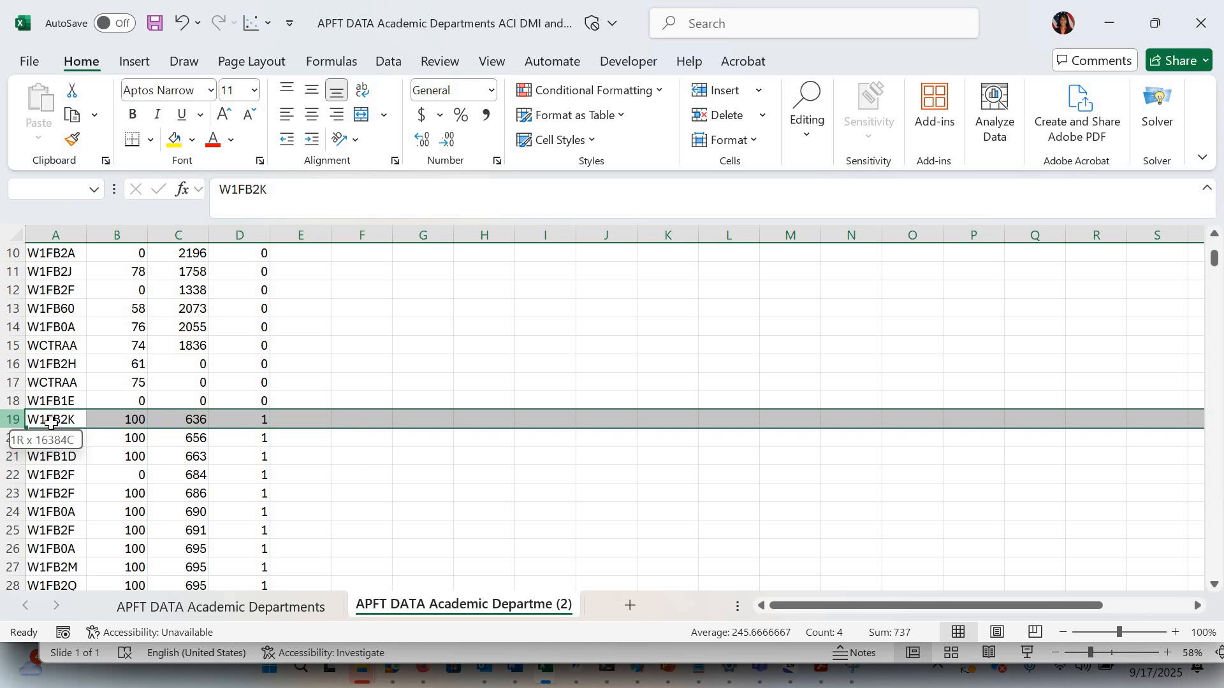
drag(56, 419, 250, 531)
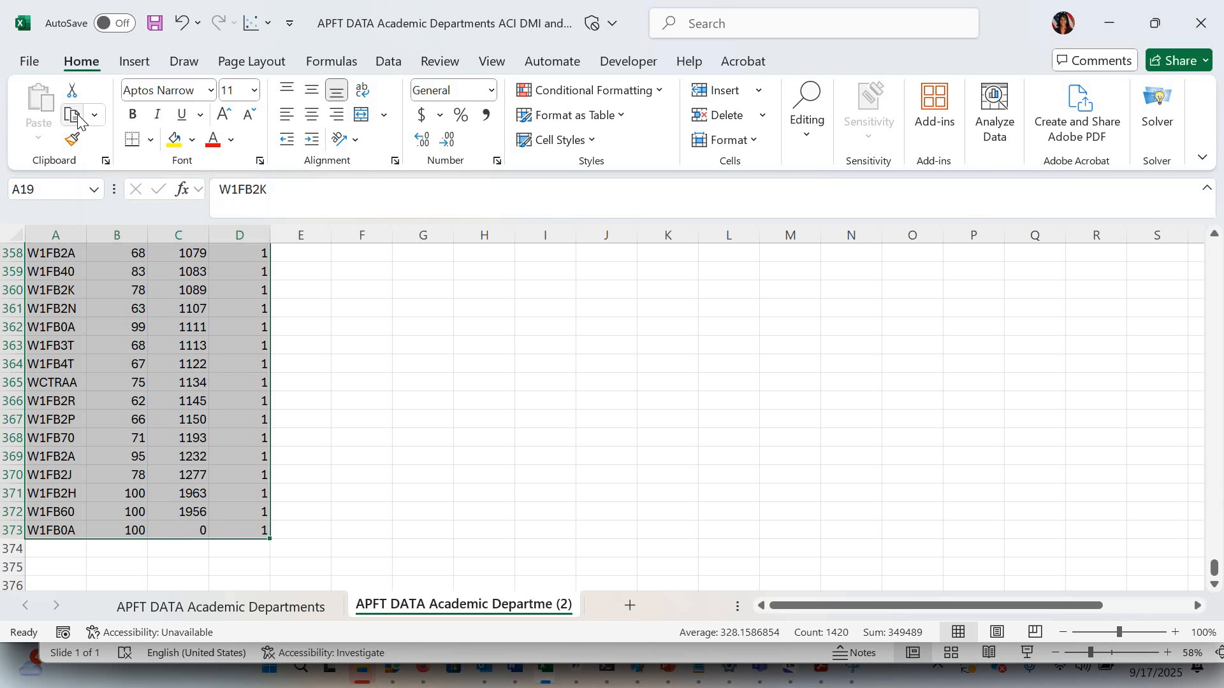
click(77, 119)
Paste the copied passing records beside the failing ones, starting at cell E2
drag(1213, 567, 1213, 258)
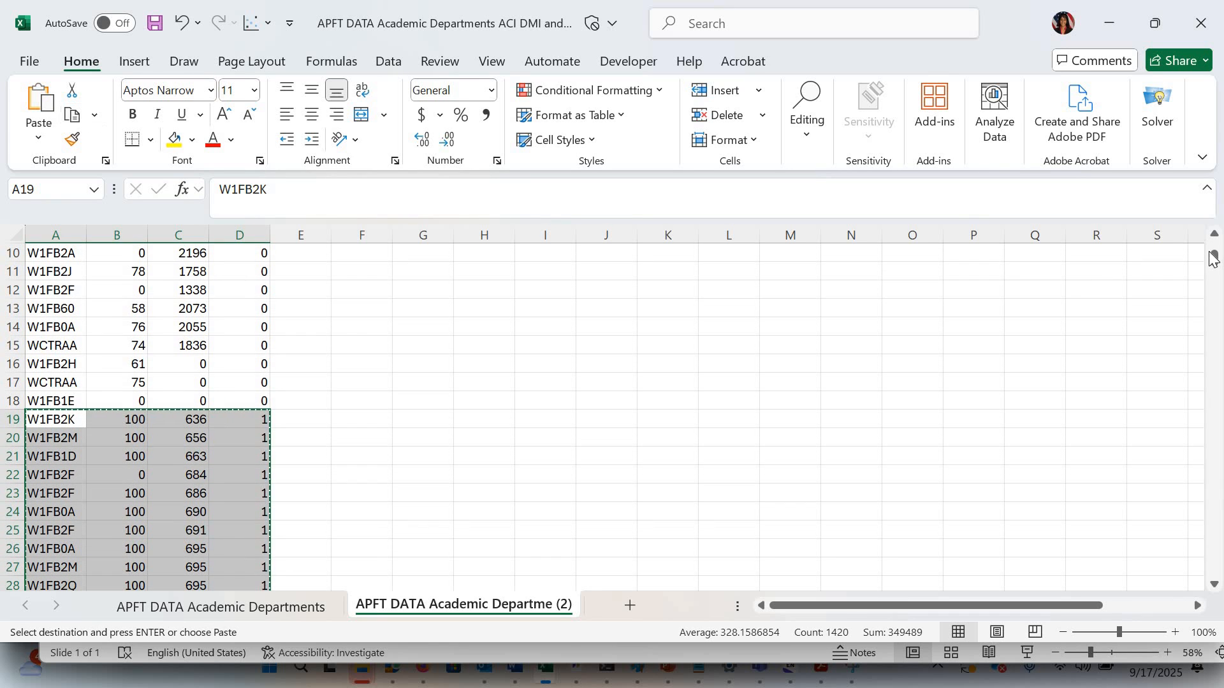
scroll(347, 276, up, 3)
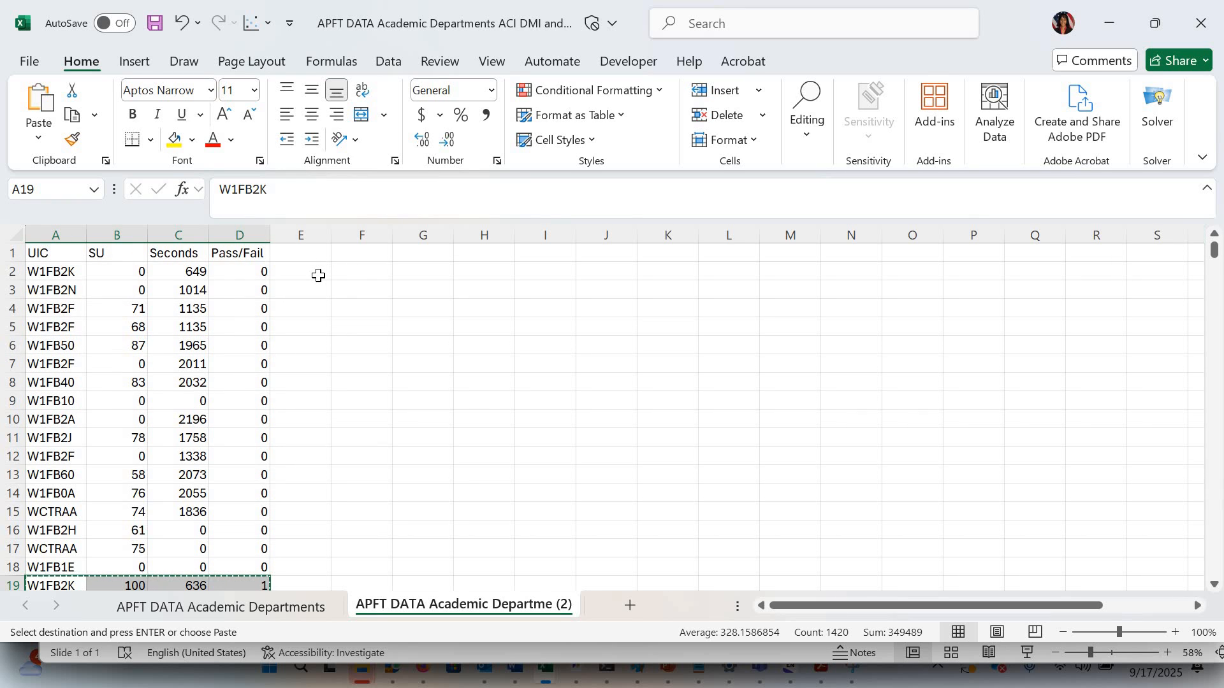
click(318, 276)
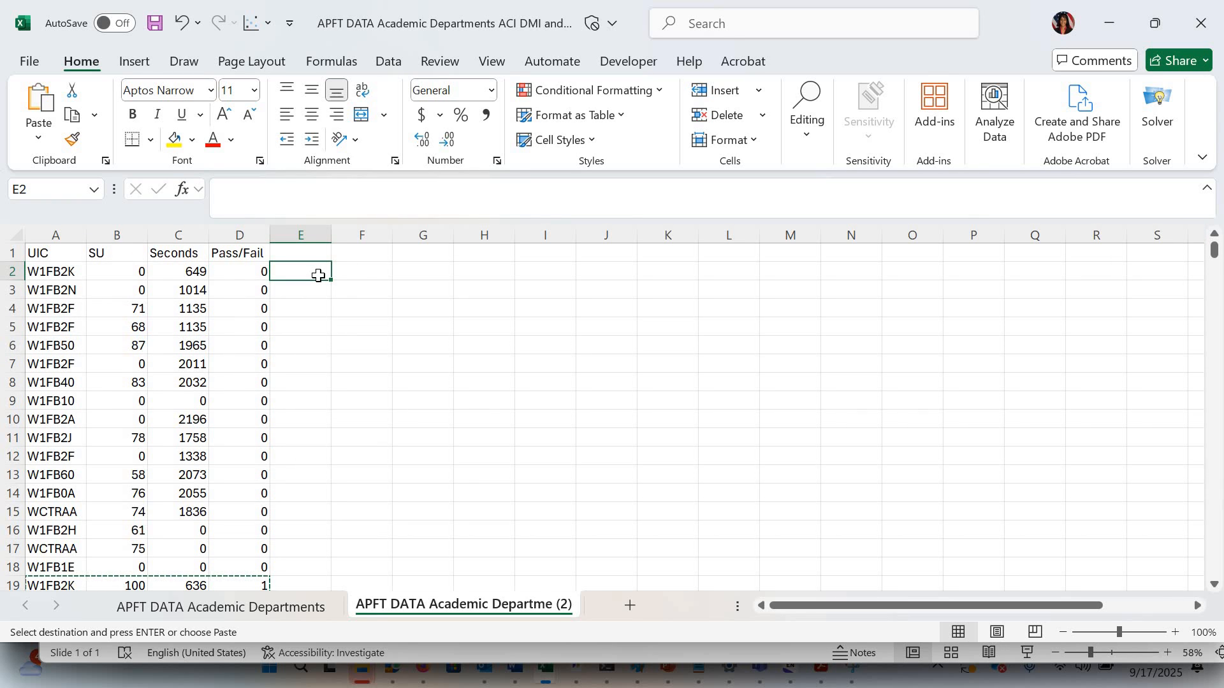
click(38, 137)
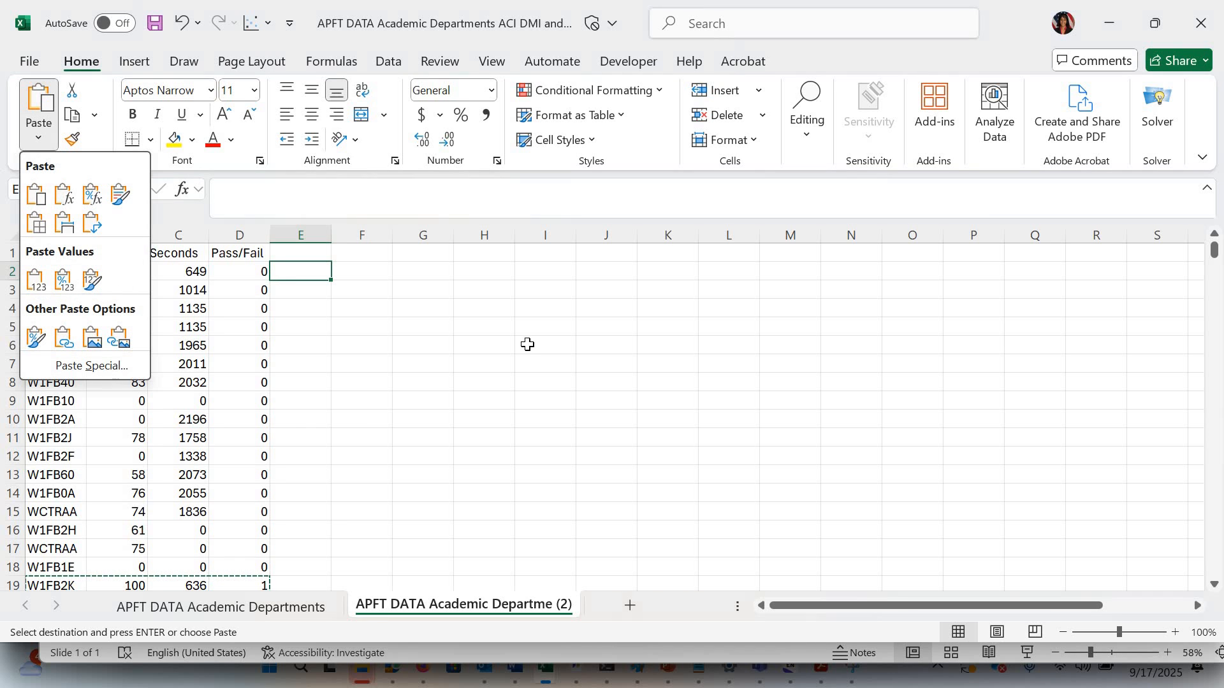
key(Return)
click(704, 308)
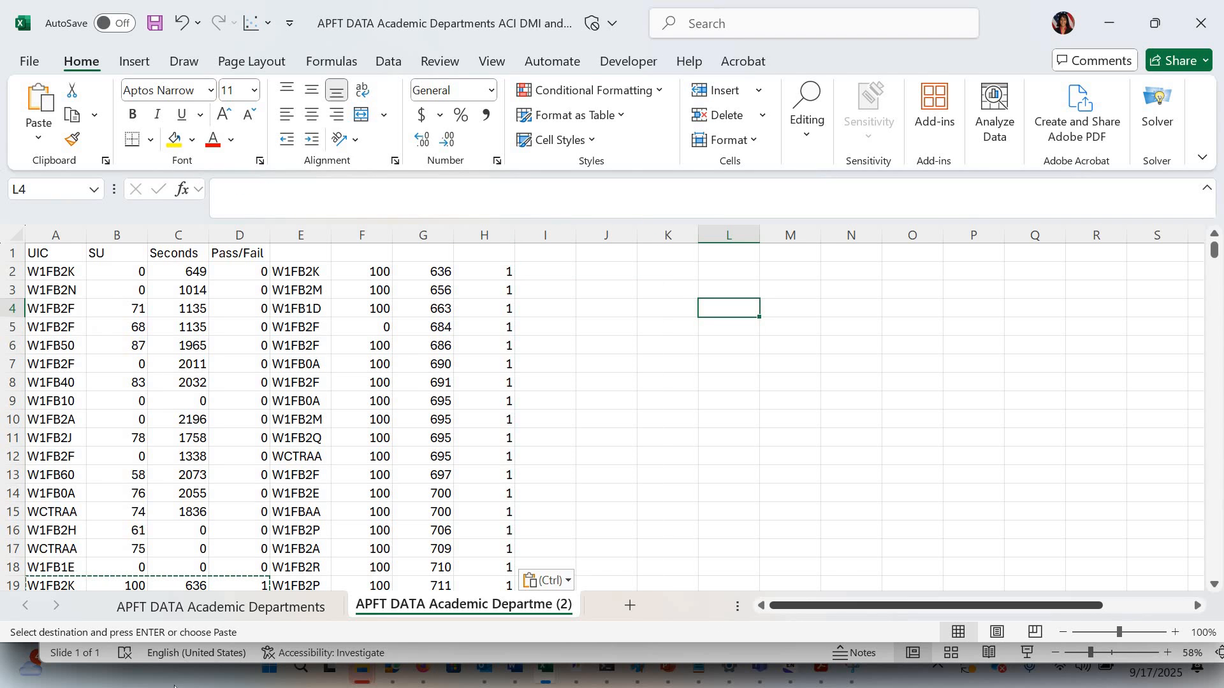
click(785, 602)
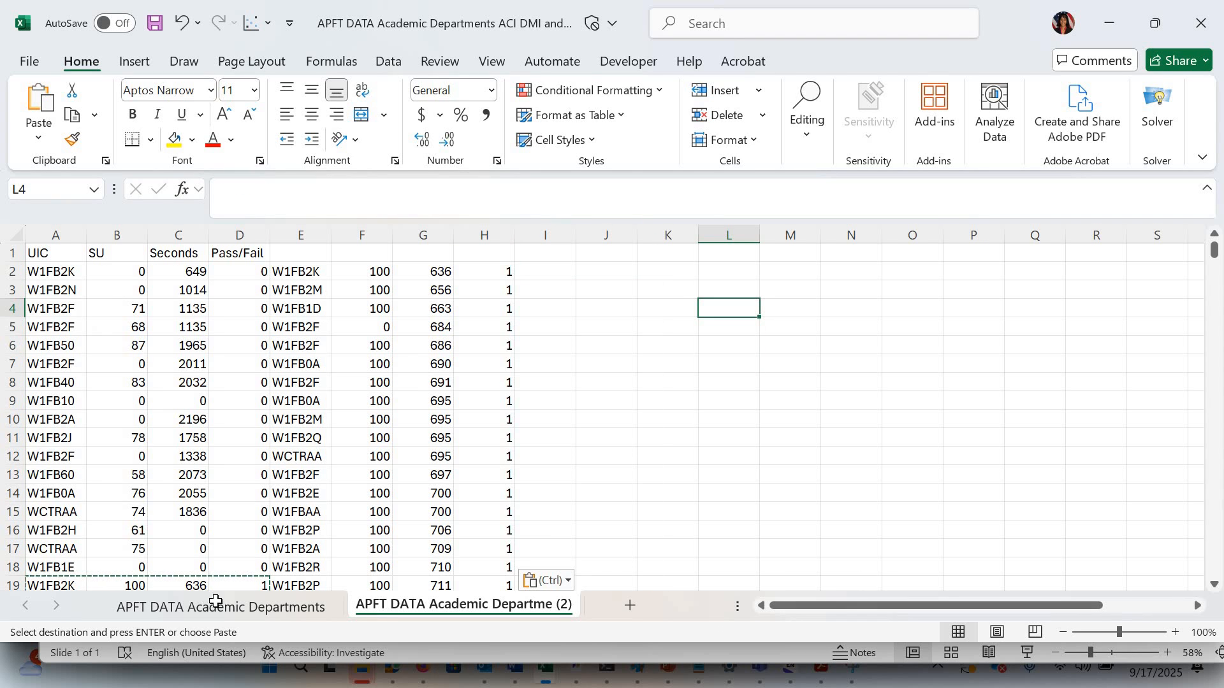
Delete the original passing records in columns A through D from row 19 down, shifting cells up
drag(51, 586, 243, 567)
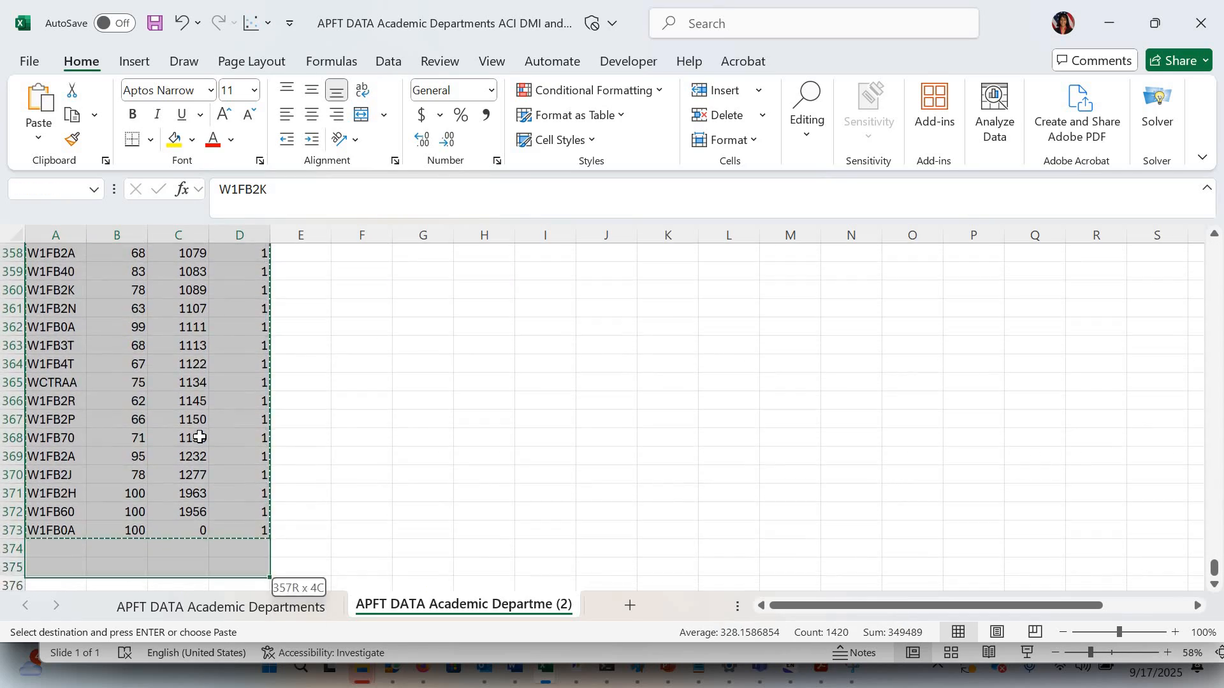
drag(200, 437, 200, 438)
right_click(202, 438)
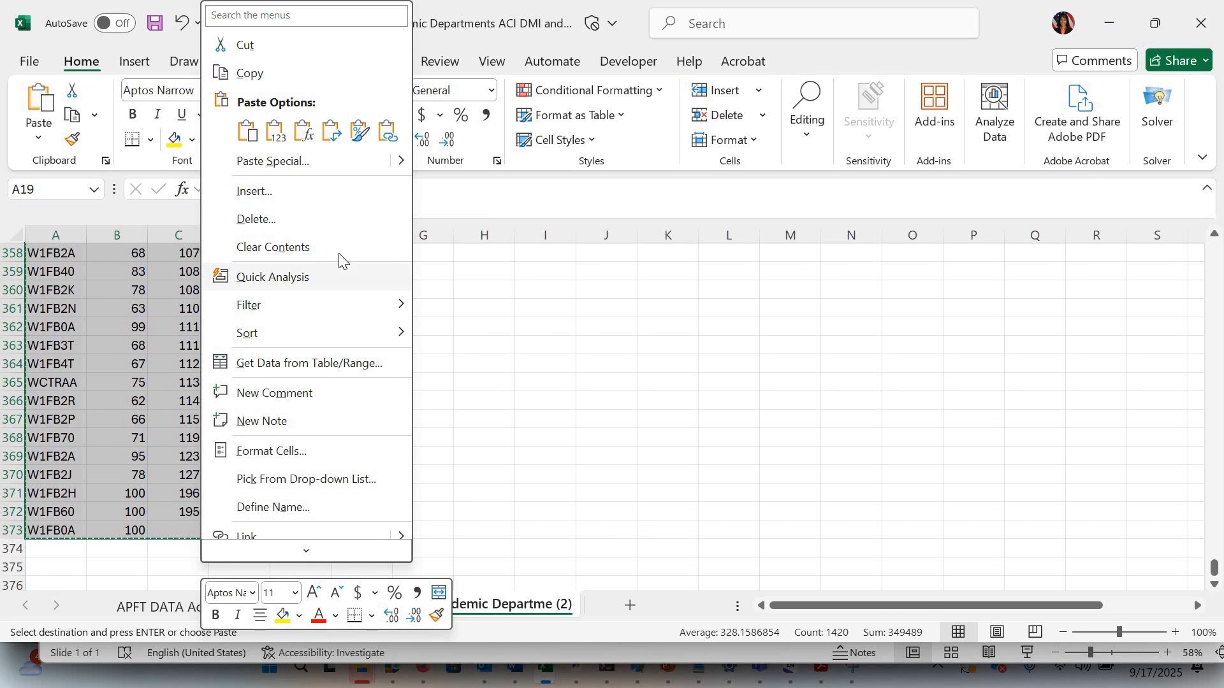
click(300, 219)
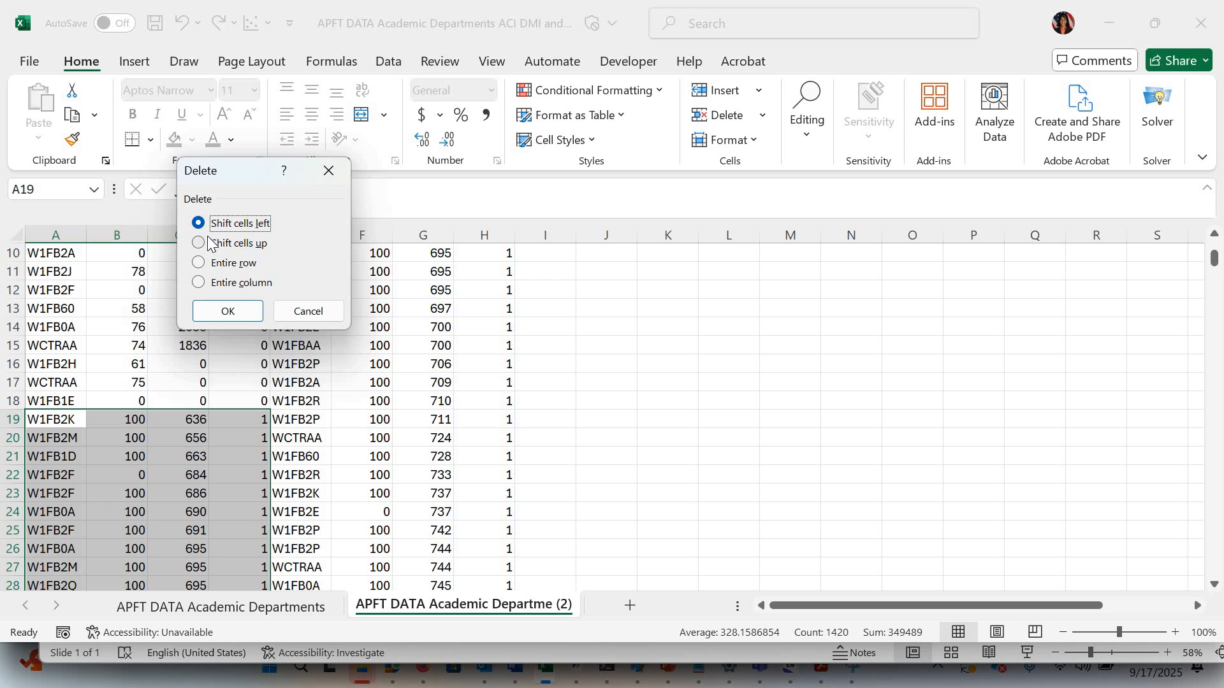
key(Down)
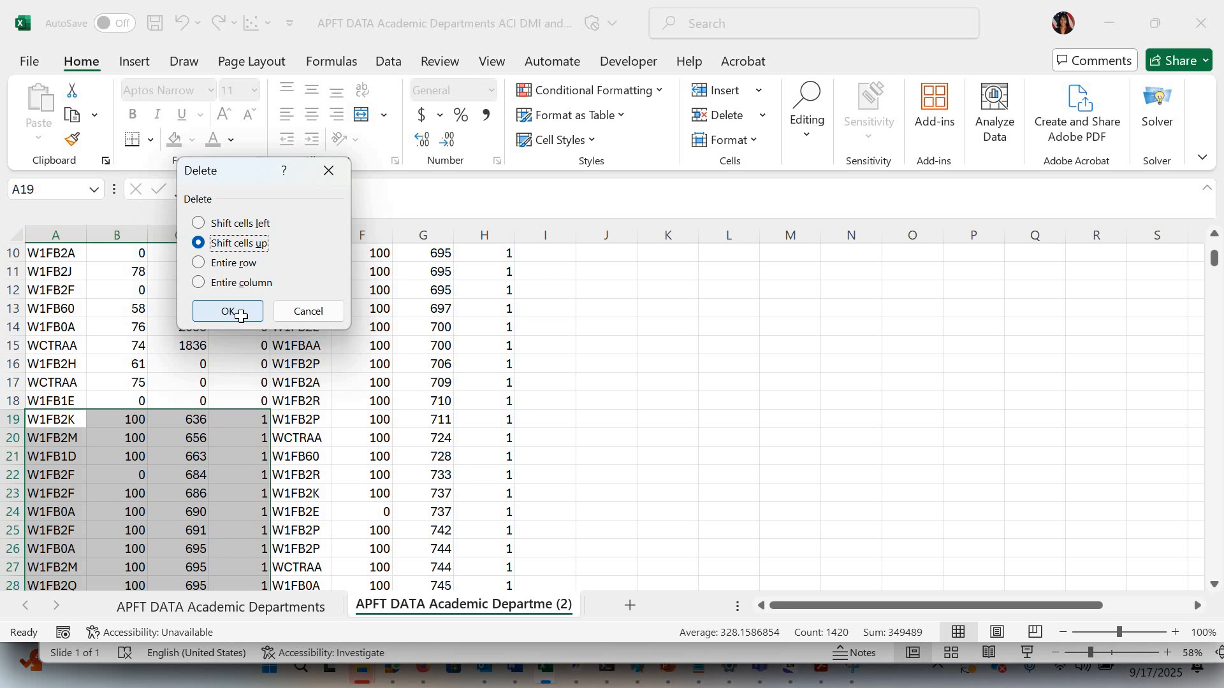
click(241, 313)
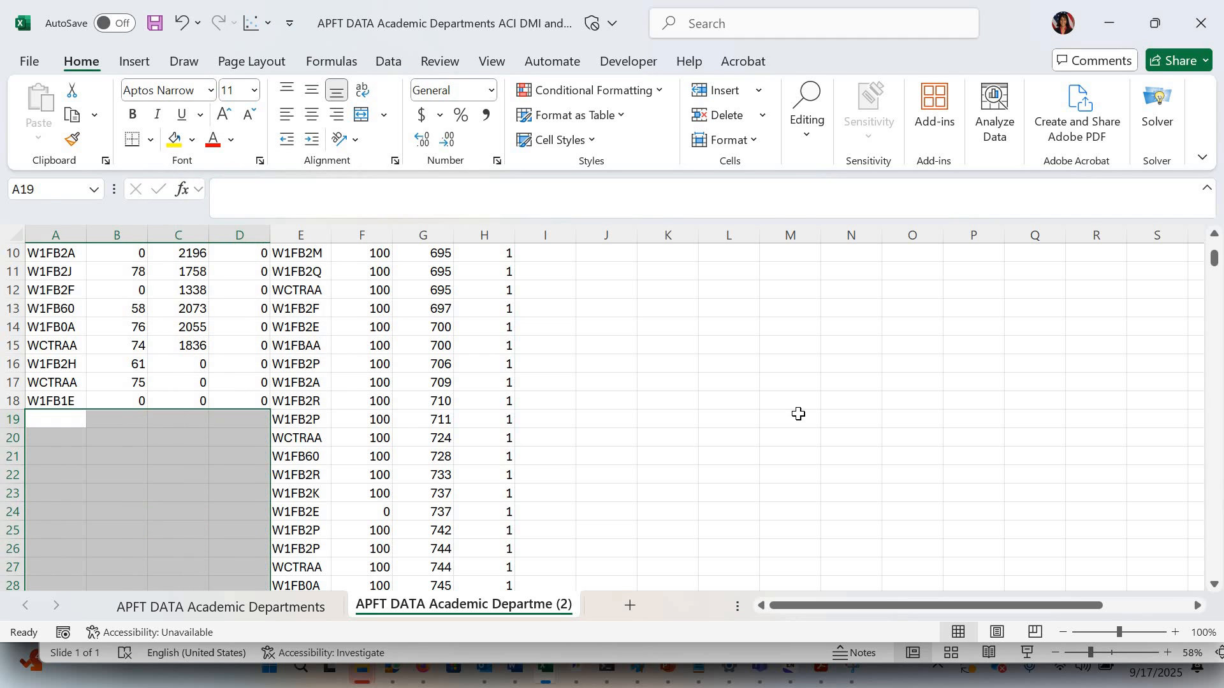
click(798, 415)
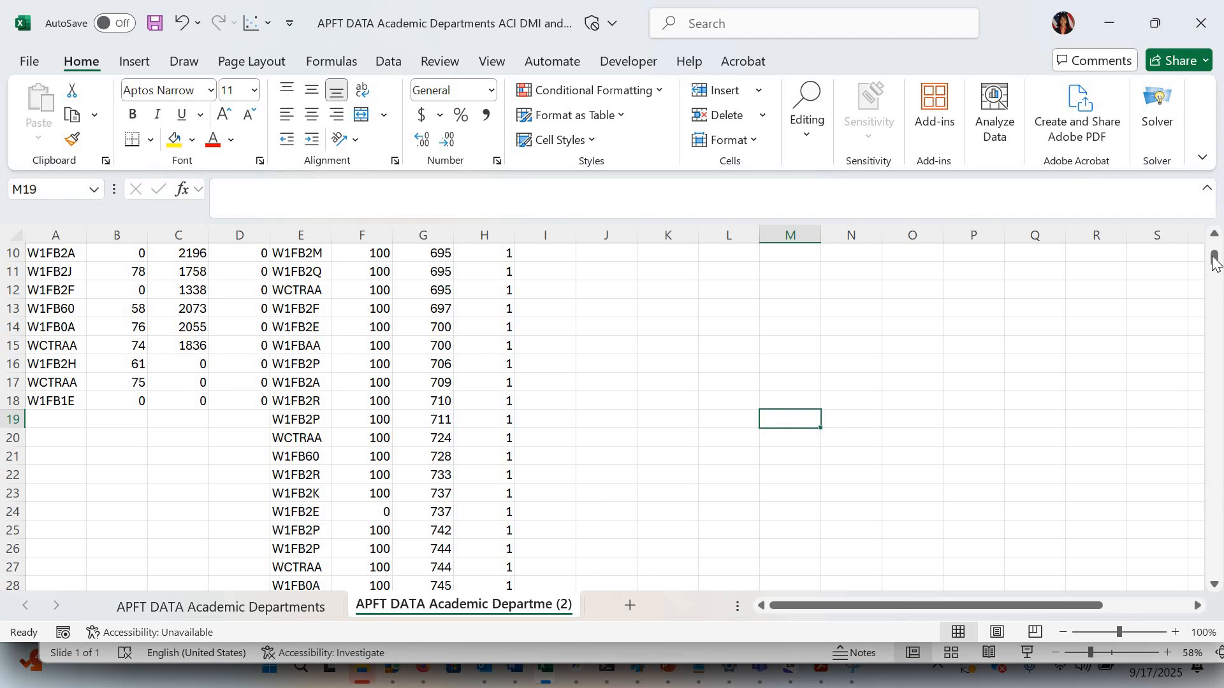
Delete column E, which holds the pasted UIC codes of the passing records
drag(1214, 261, 310, 249)
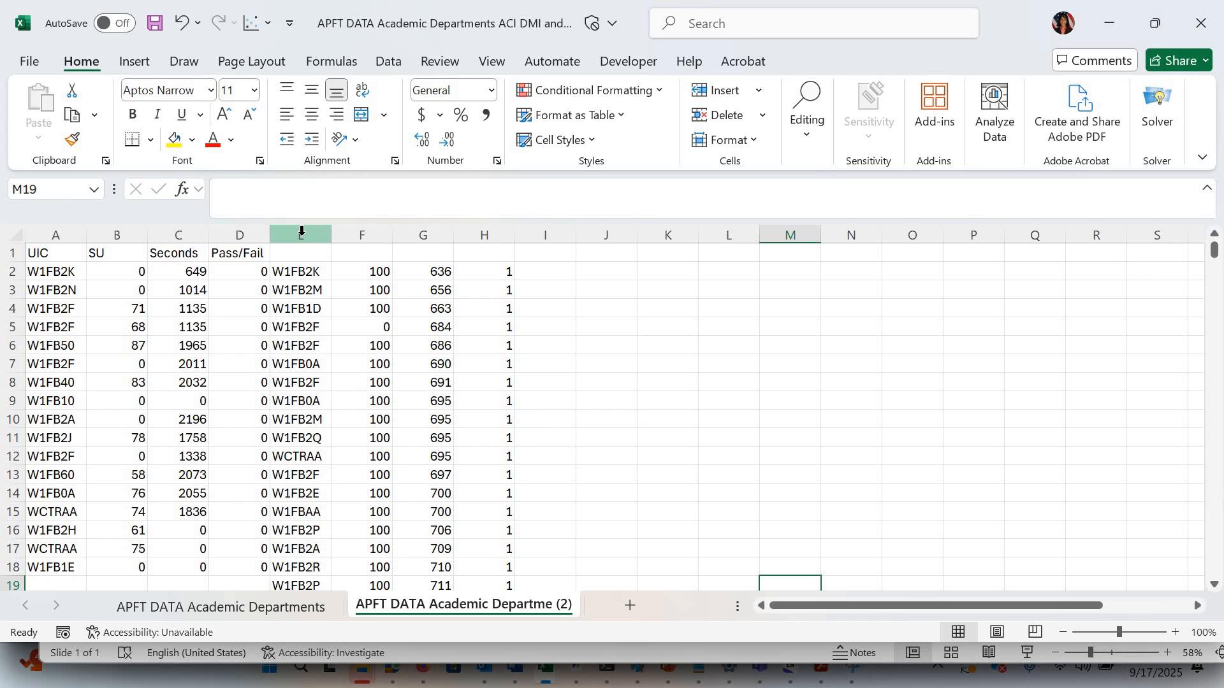
click(302, 232)
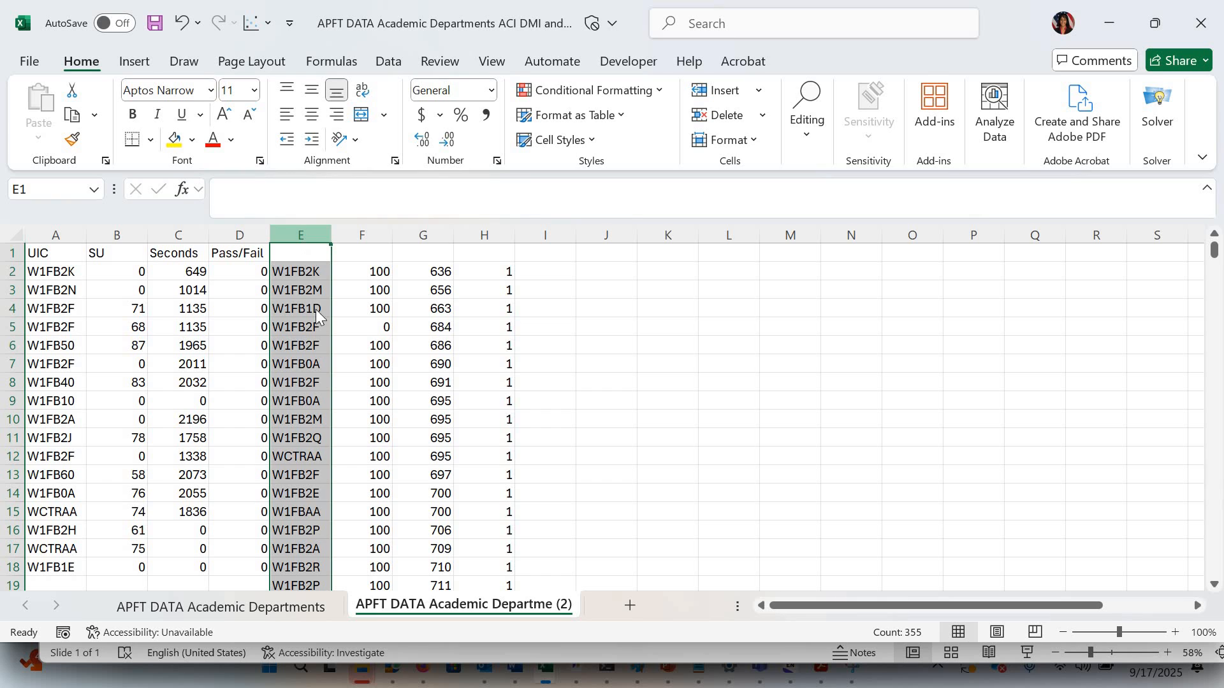
right_click(304, 440)
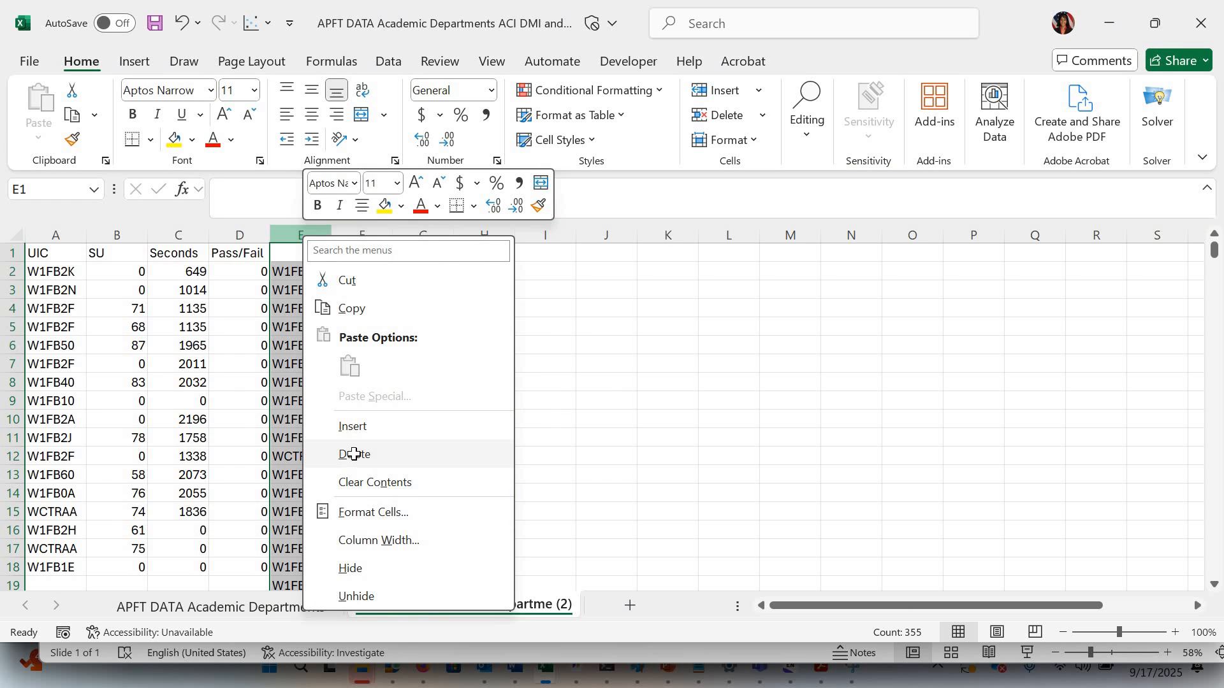
click(355, 454)
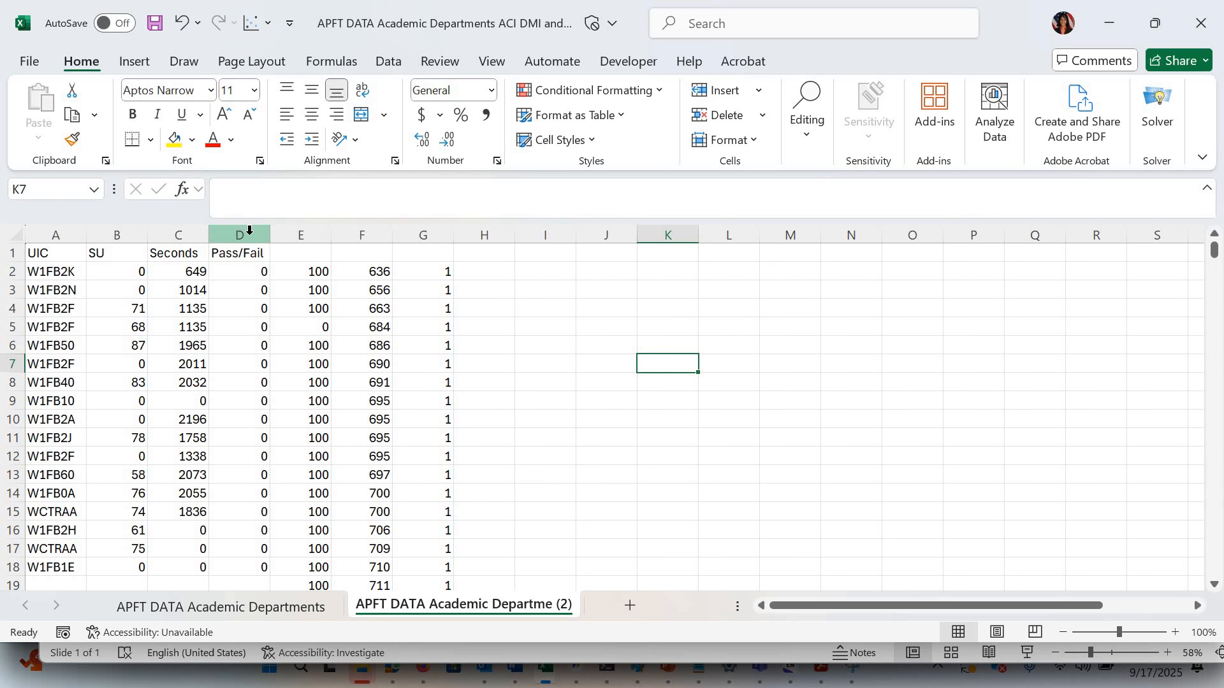
Delete the Pass/Fail column and the pasted column of ones for the passing records
click(249, 231)
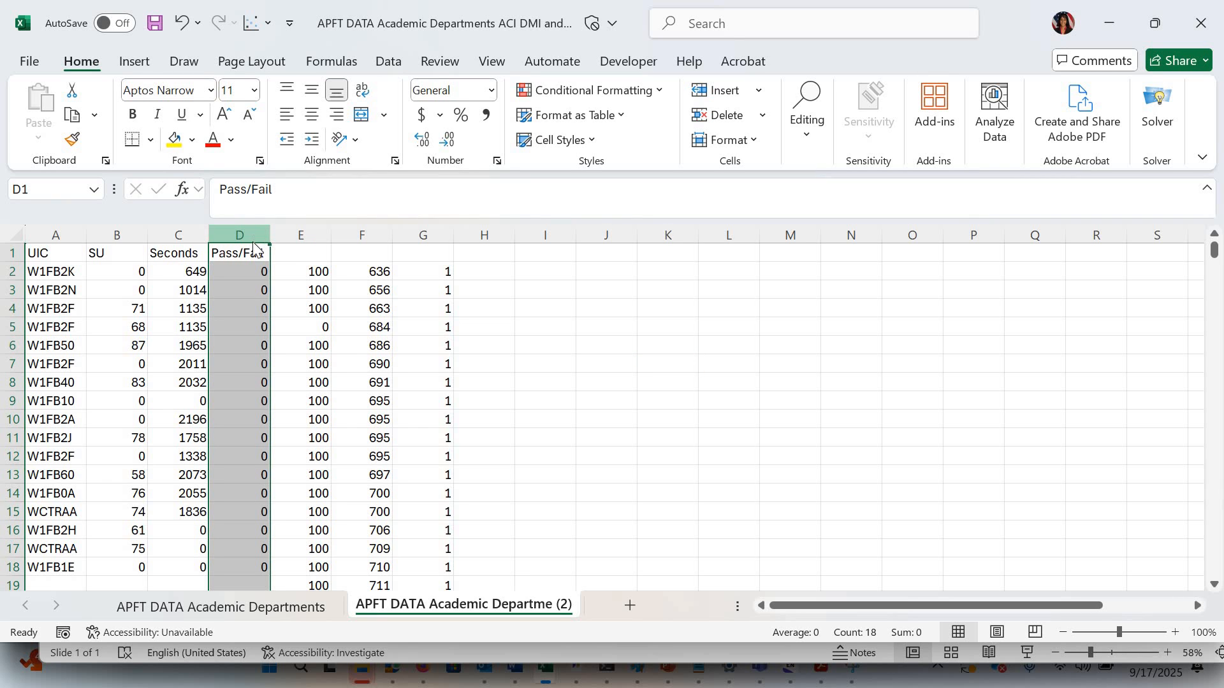
right_click(250, 233)
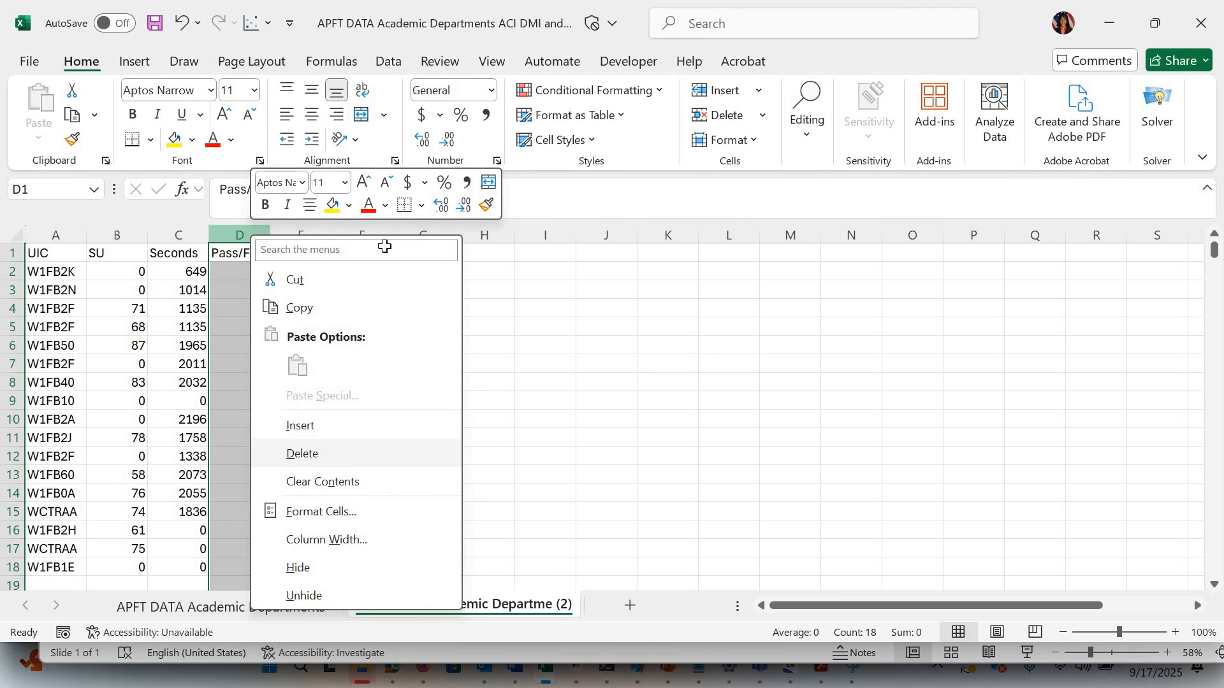
click(306, 455)
click(378, 234)
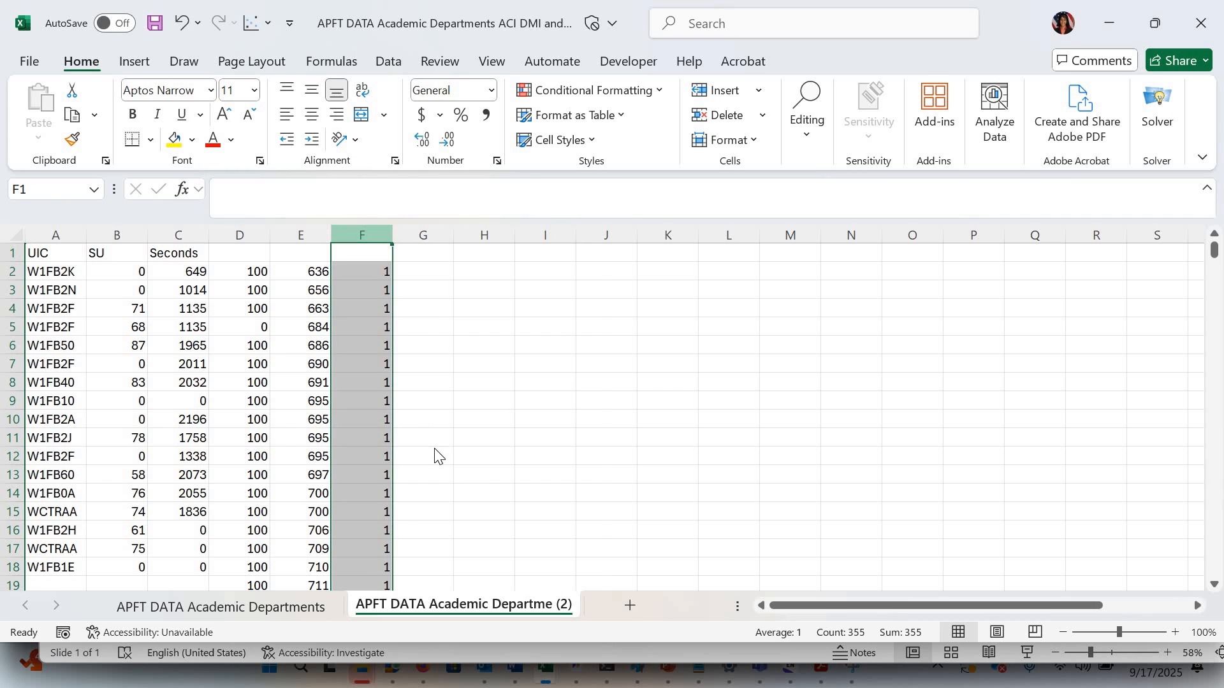
right_click(380, 235)
click(439, 457)
click(489, 396)
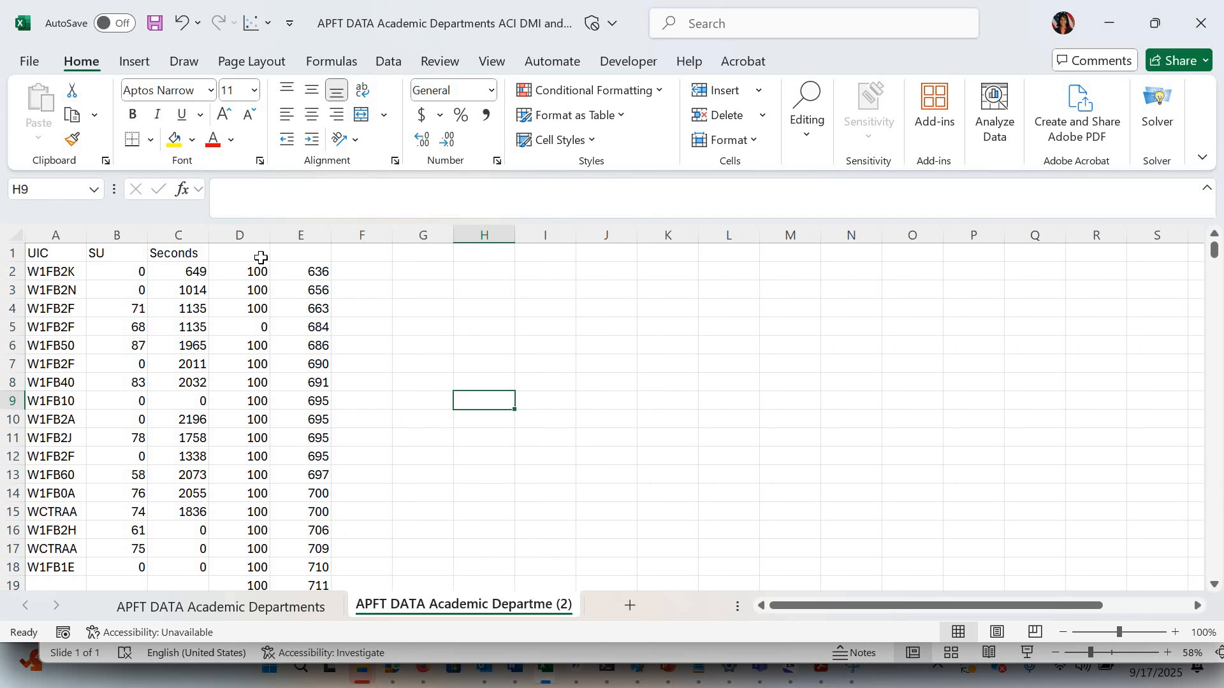
Enter the headers "SU Passed" in D1 and "Seconds Passed" in E1
click(261, 258)
text(Su)
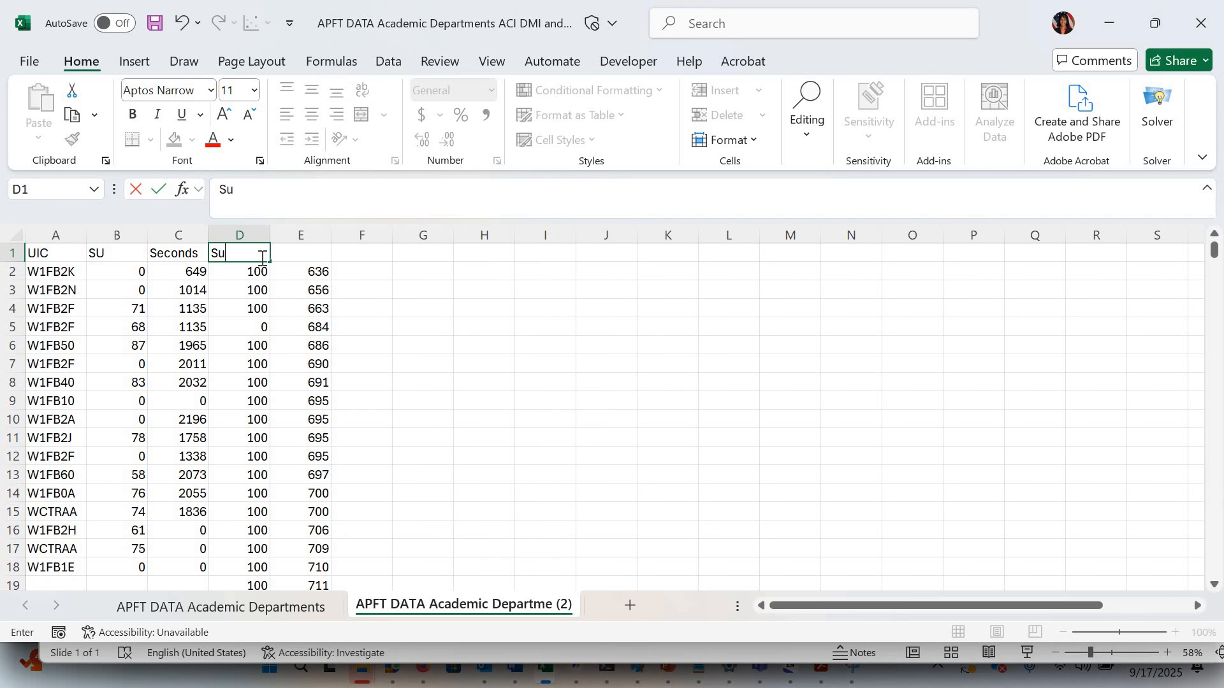
text( Passed)
key(Tab)
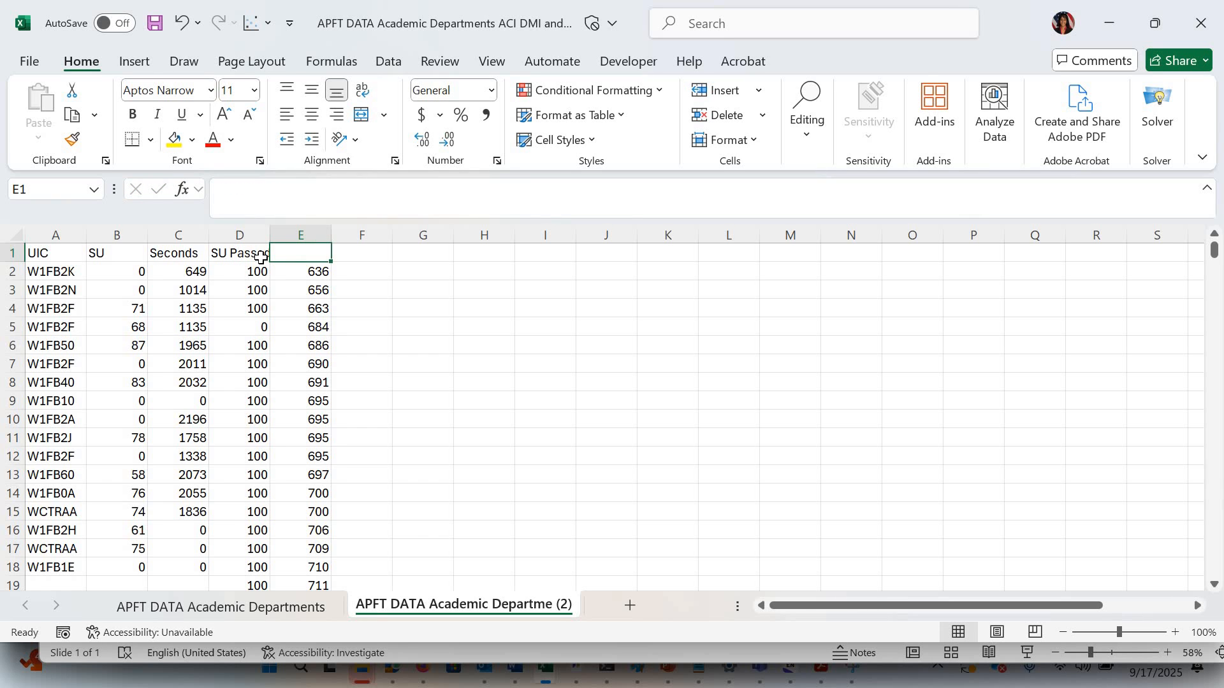
text(Seconds Pa)
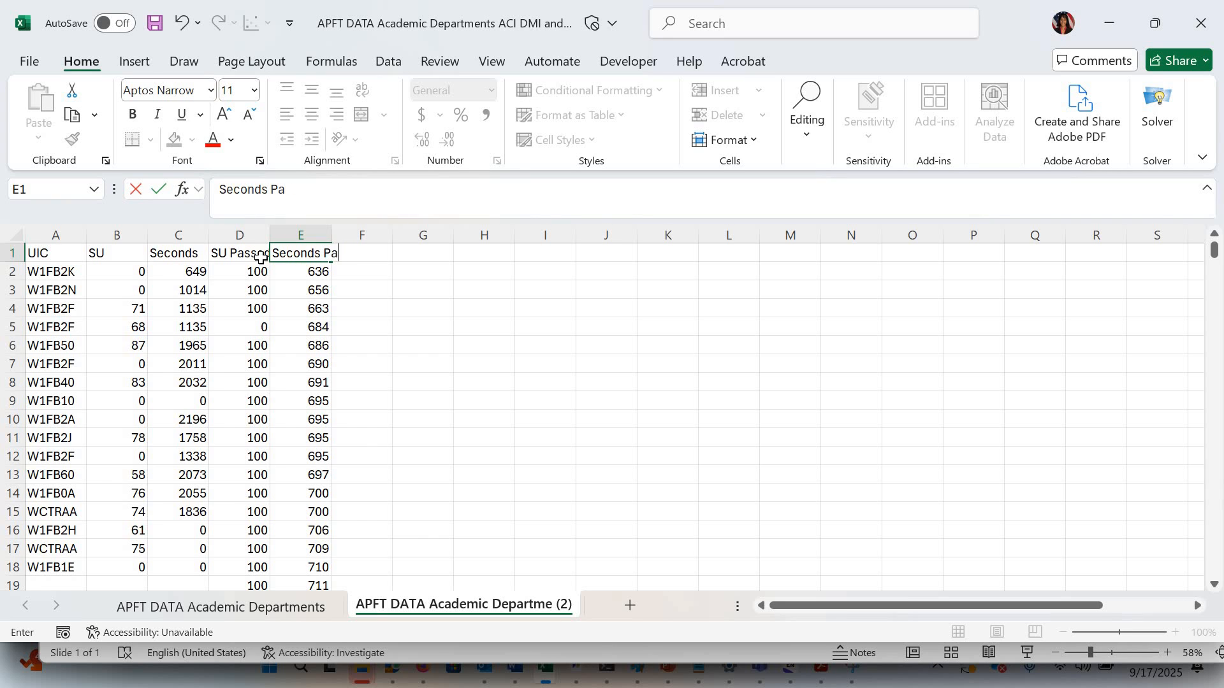
text(ssed)
key(Return)
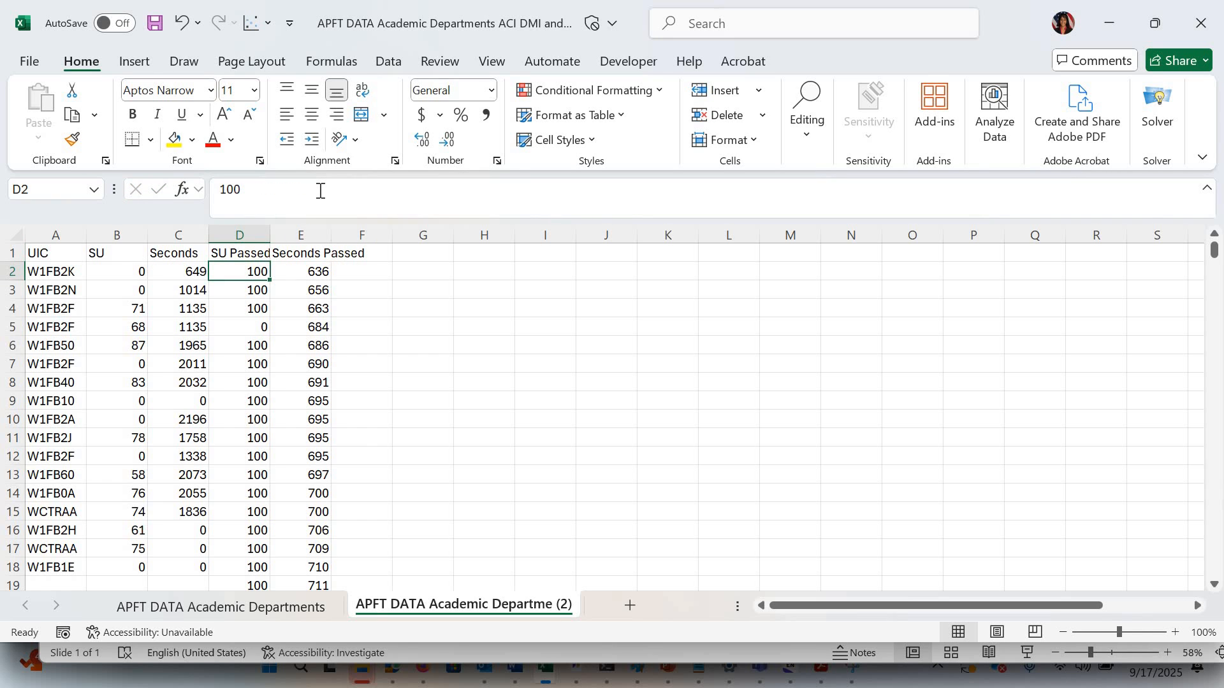
Rename the headers in B1 and C1 to "SU Failed" and "Seconds Failed", and widen column C
key(Up)
key(Left)
key(Left)
click(320, 191)
text(Faile)
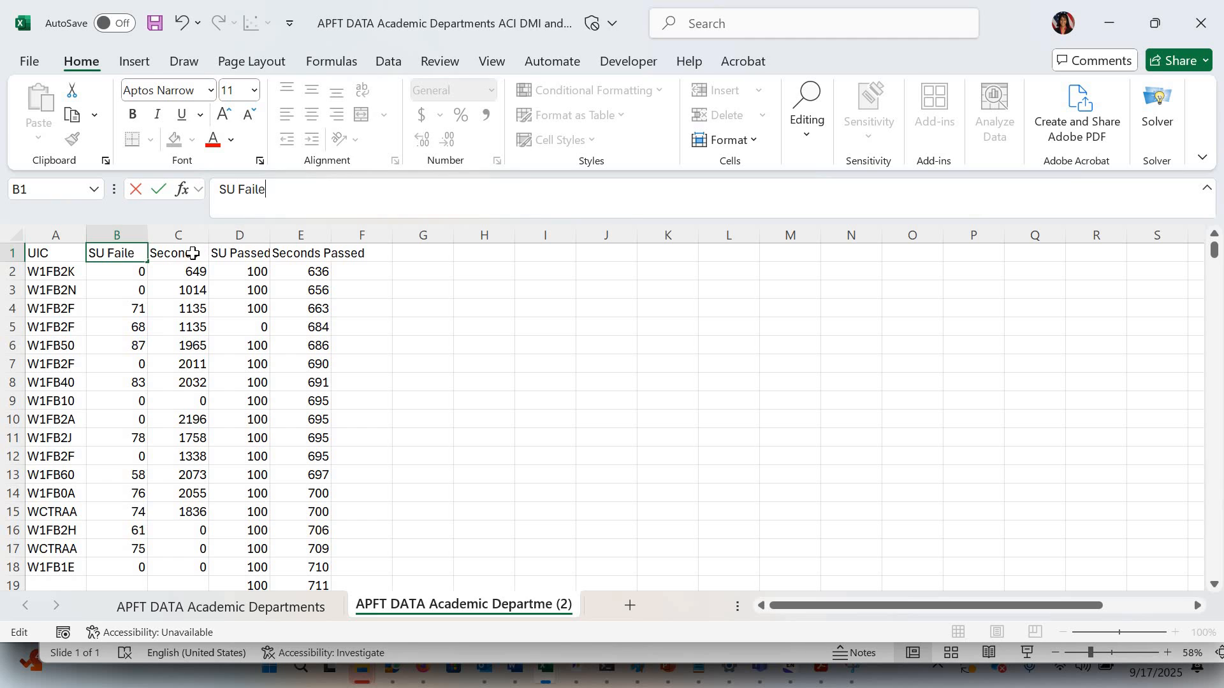
key(Tab)
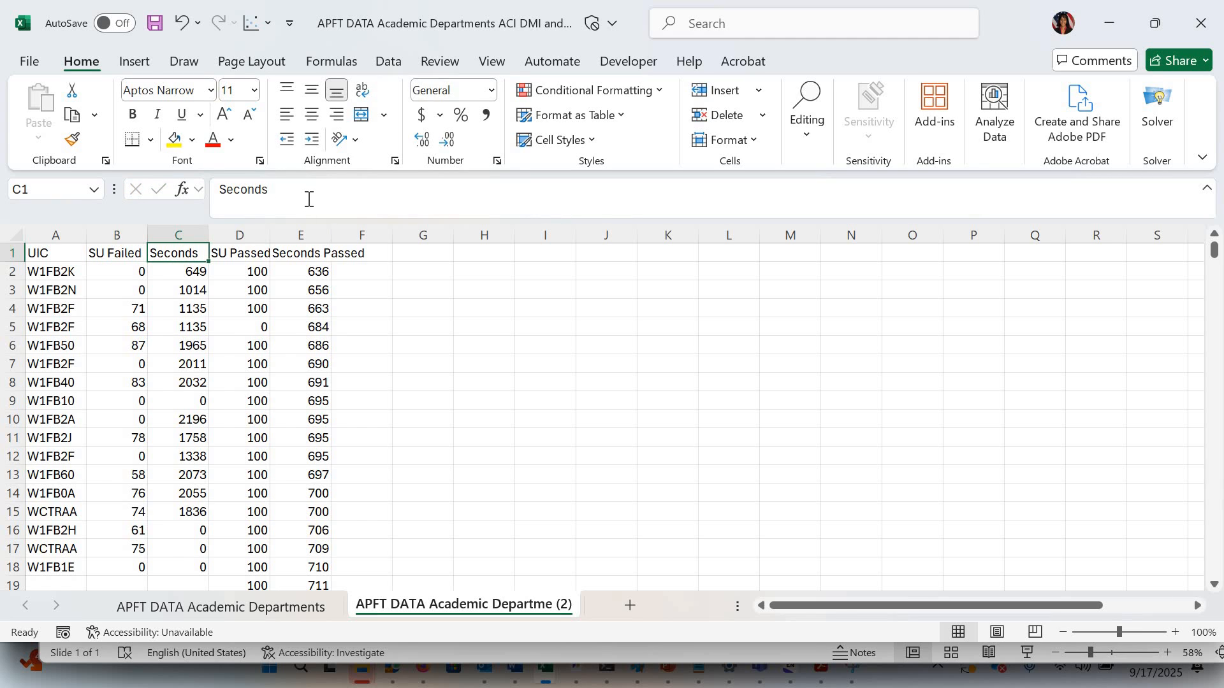
click(308, 199)
text(Faile)
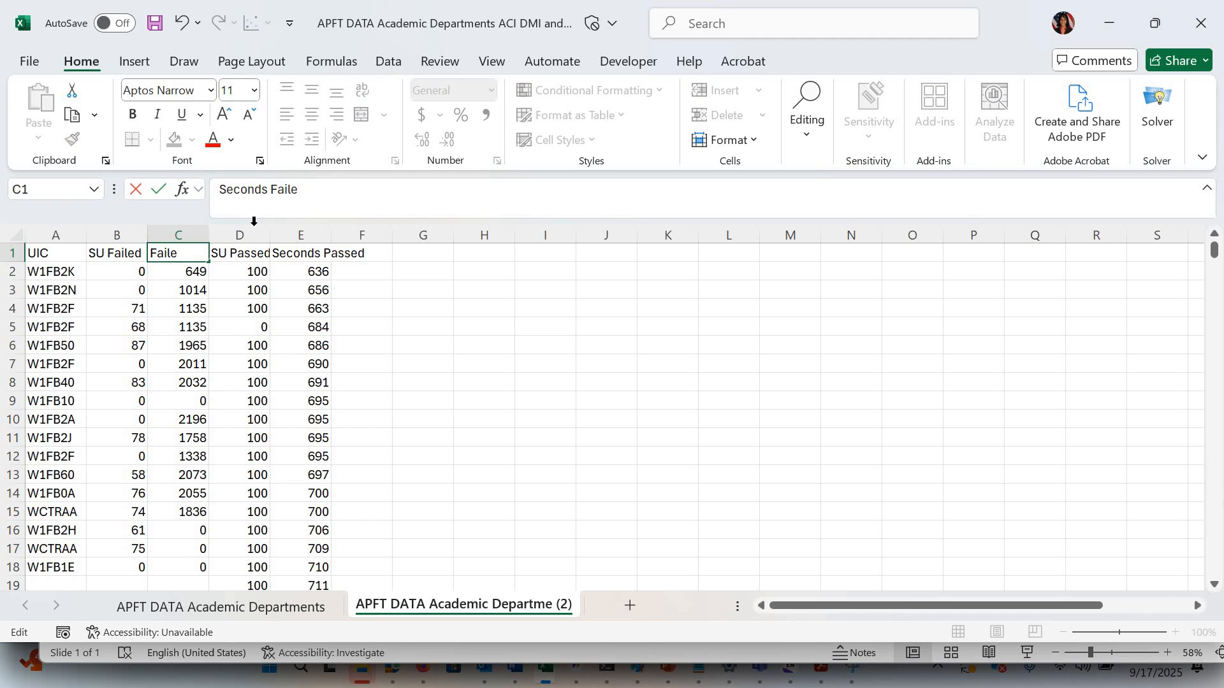
text(d)
key(Return)
drag(209, 225, 286, 226)
click(444, 312)
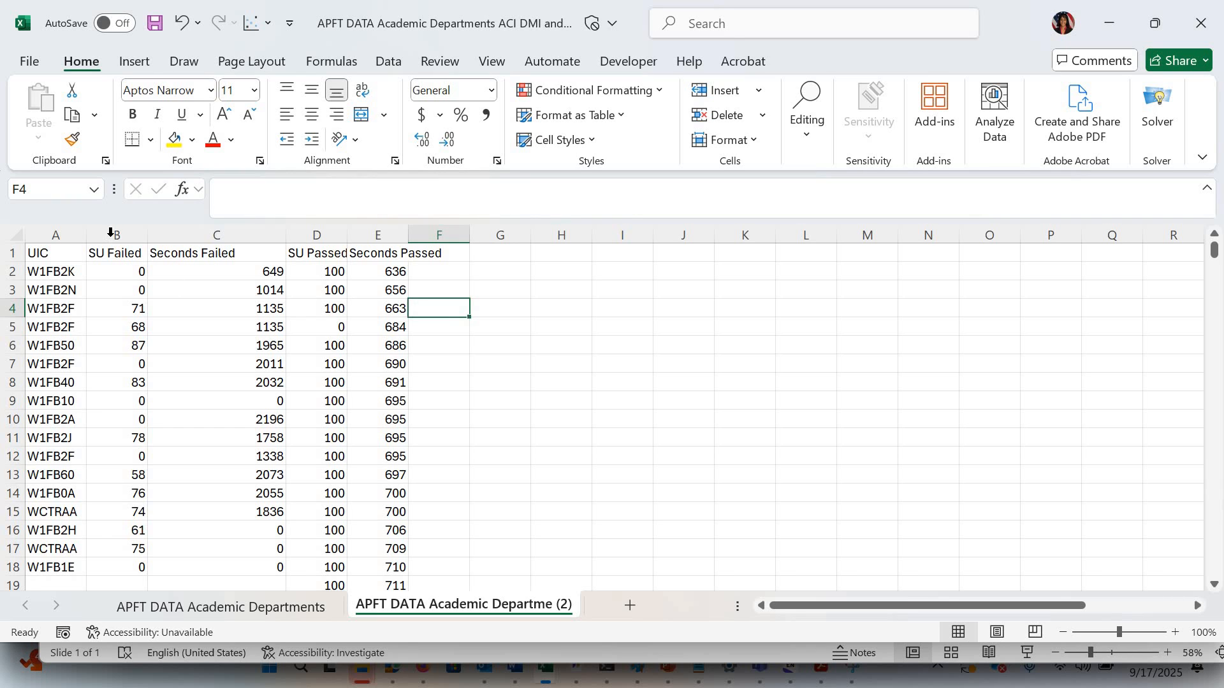
Insert a markers-only scatter chart of the SU Failed and Seconds Failed columns and move it to start around column H, clear of the data
drag(117, 235, 217, 234)
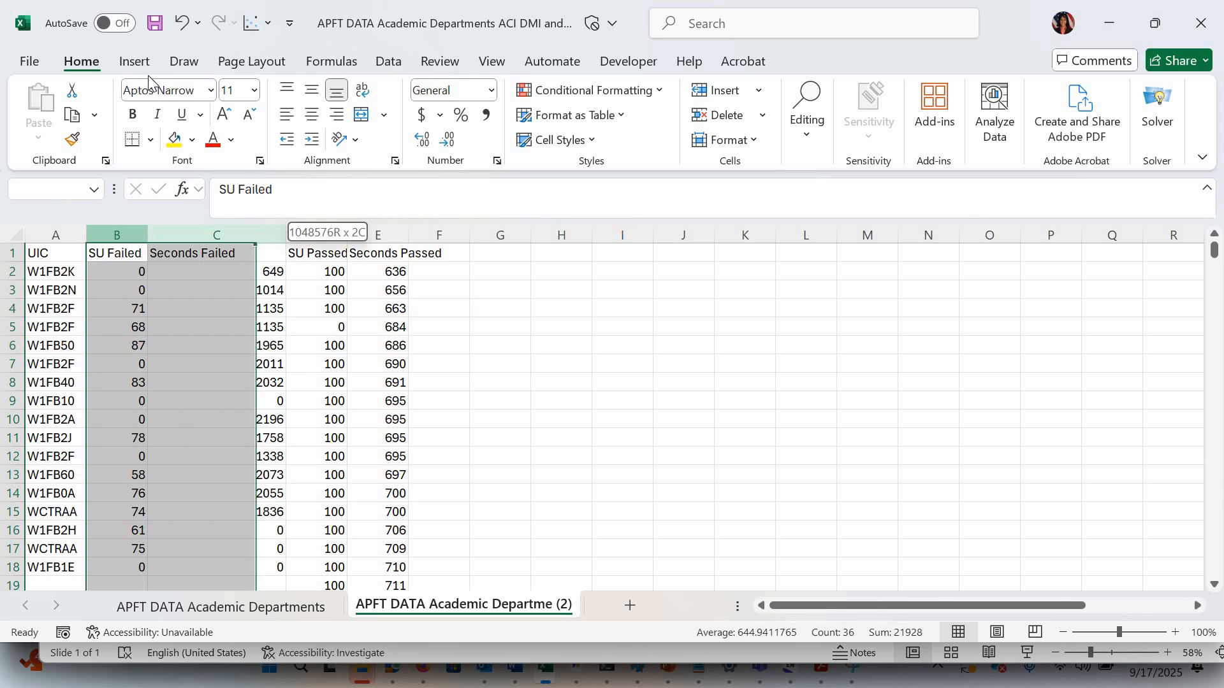
click(134, 61)
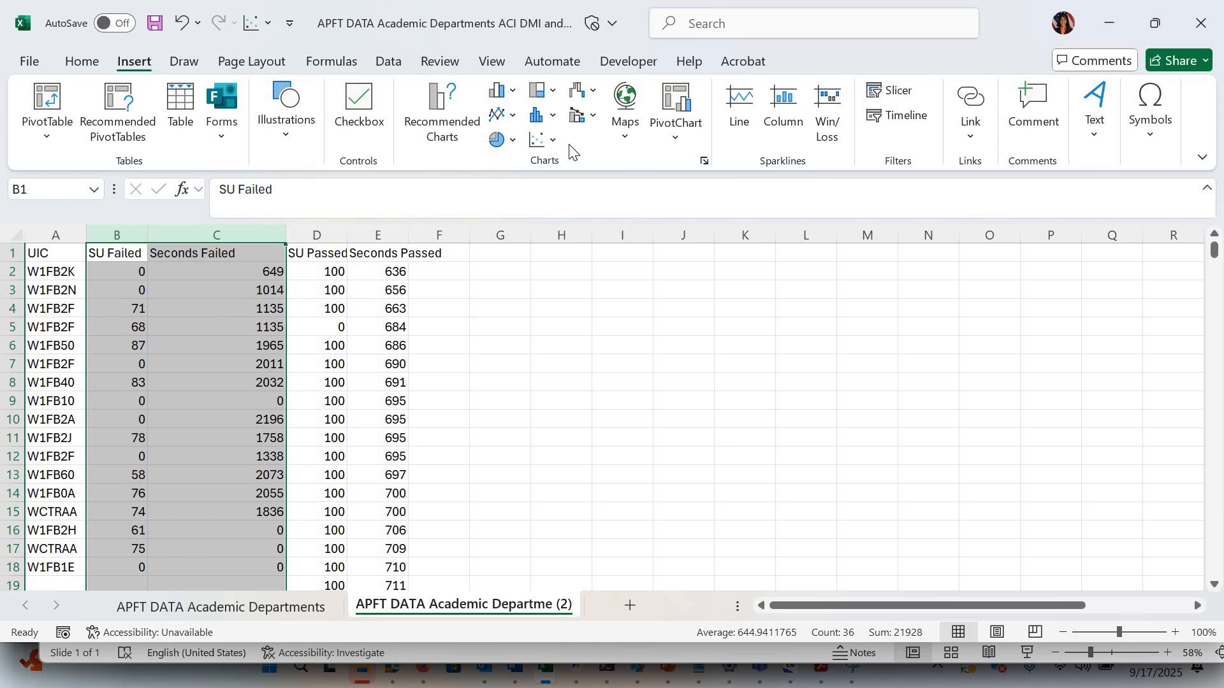
click(538, 139)
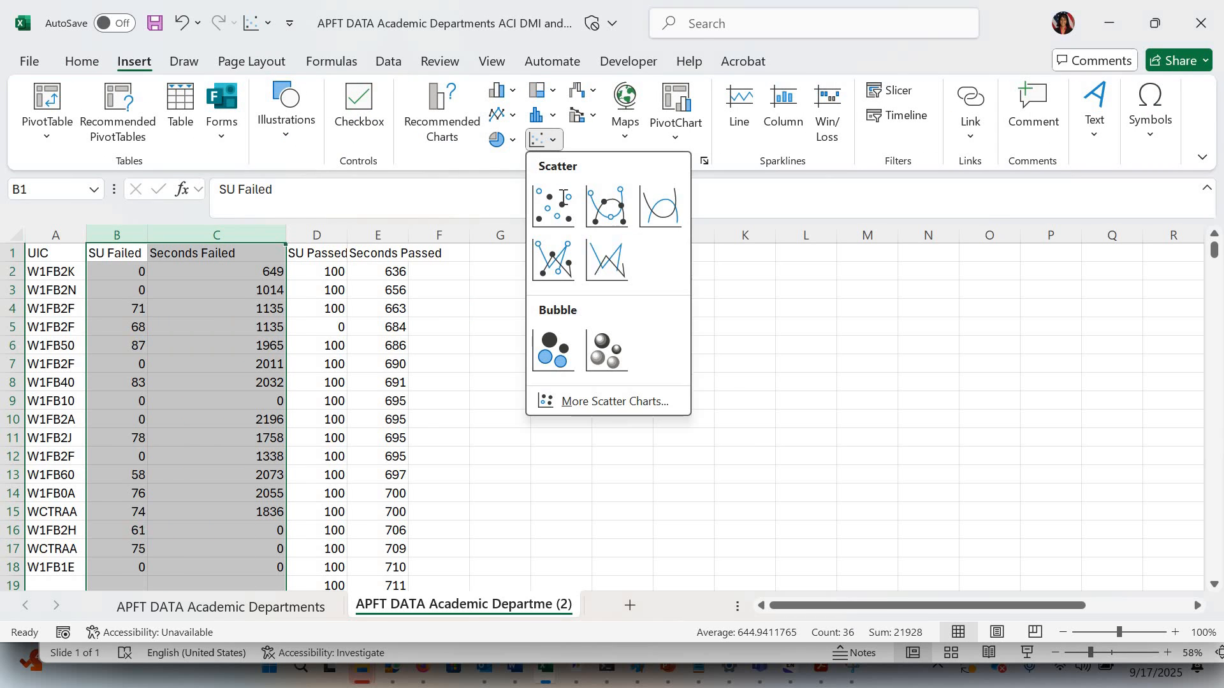
click(550, 205)
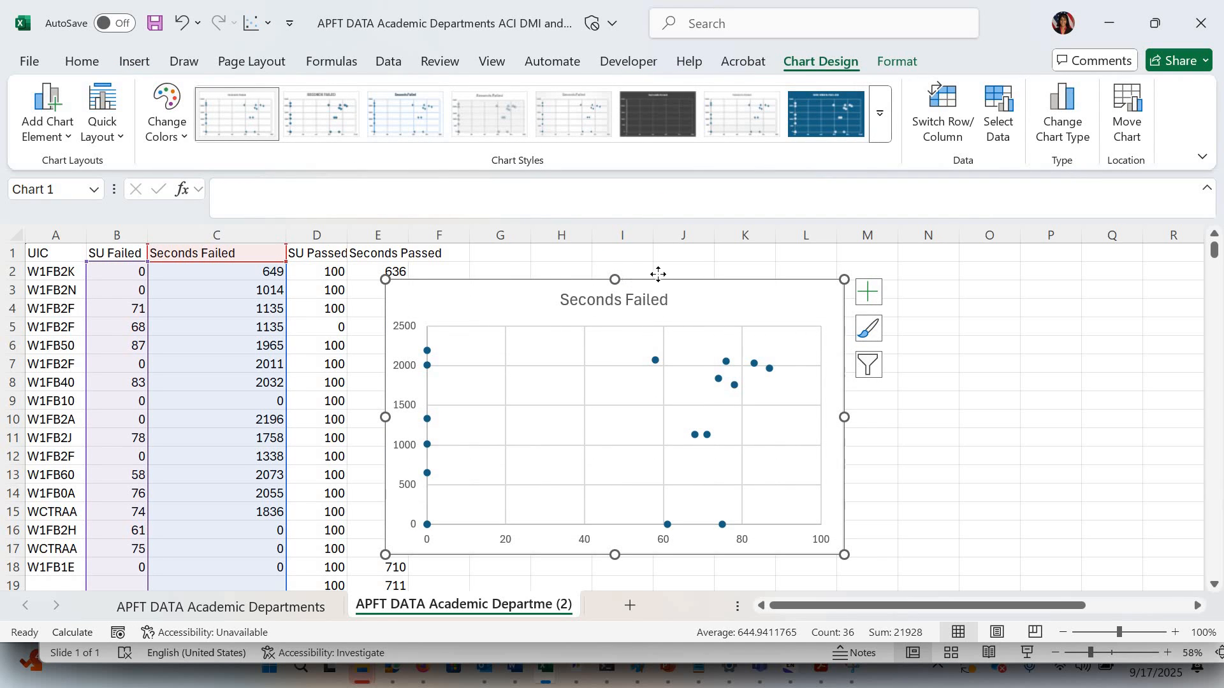
drag(624, 284, 779, 255)
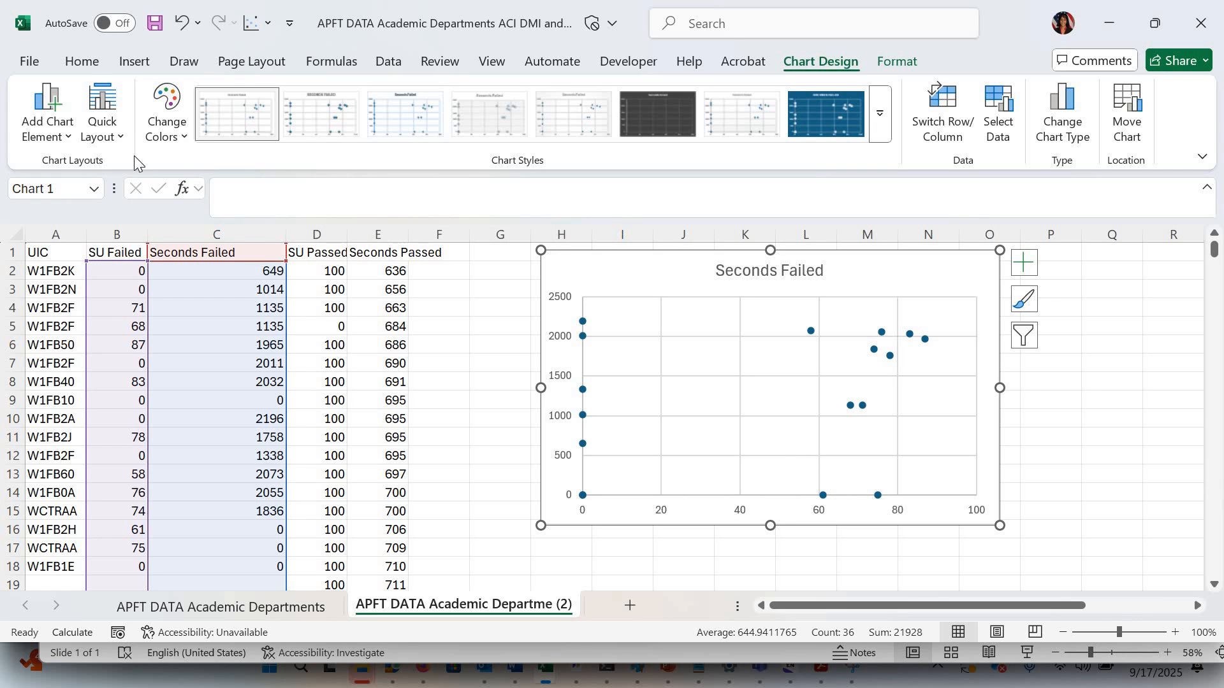
Apply a quick layout with axis titles and a legend, and title the chart's horizontal axis "Number of Situps"
click(102, 114)
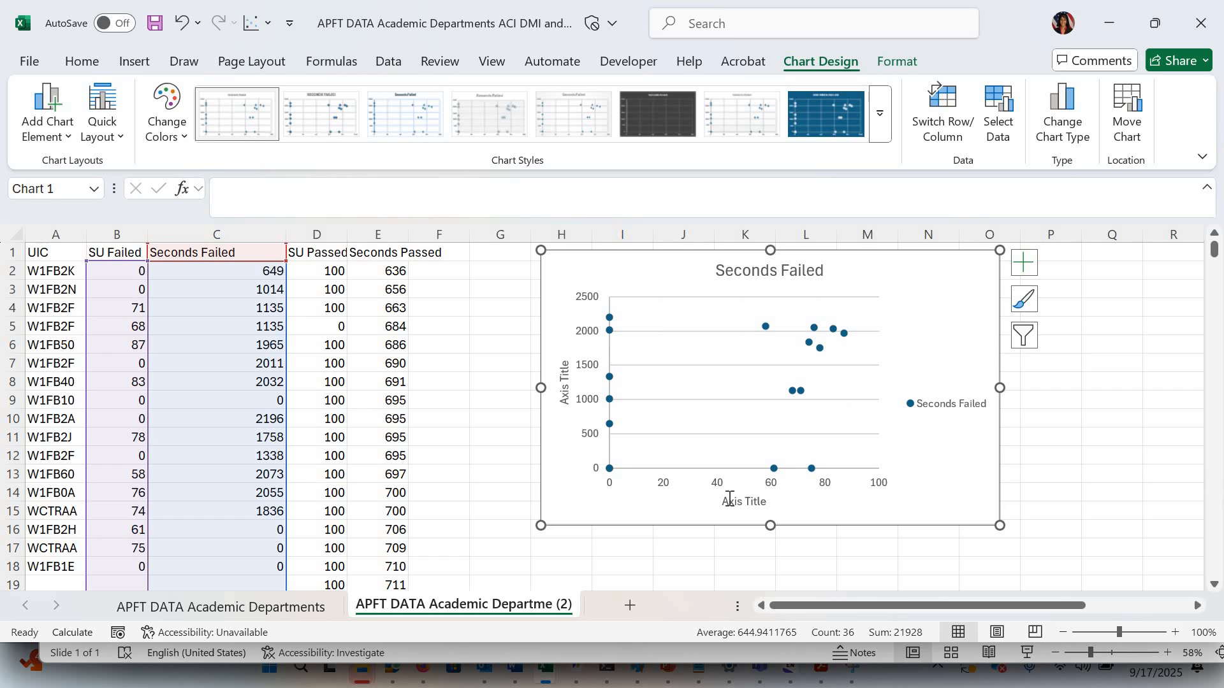
click(757, 502)
triple_click(765, 502)
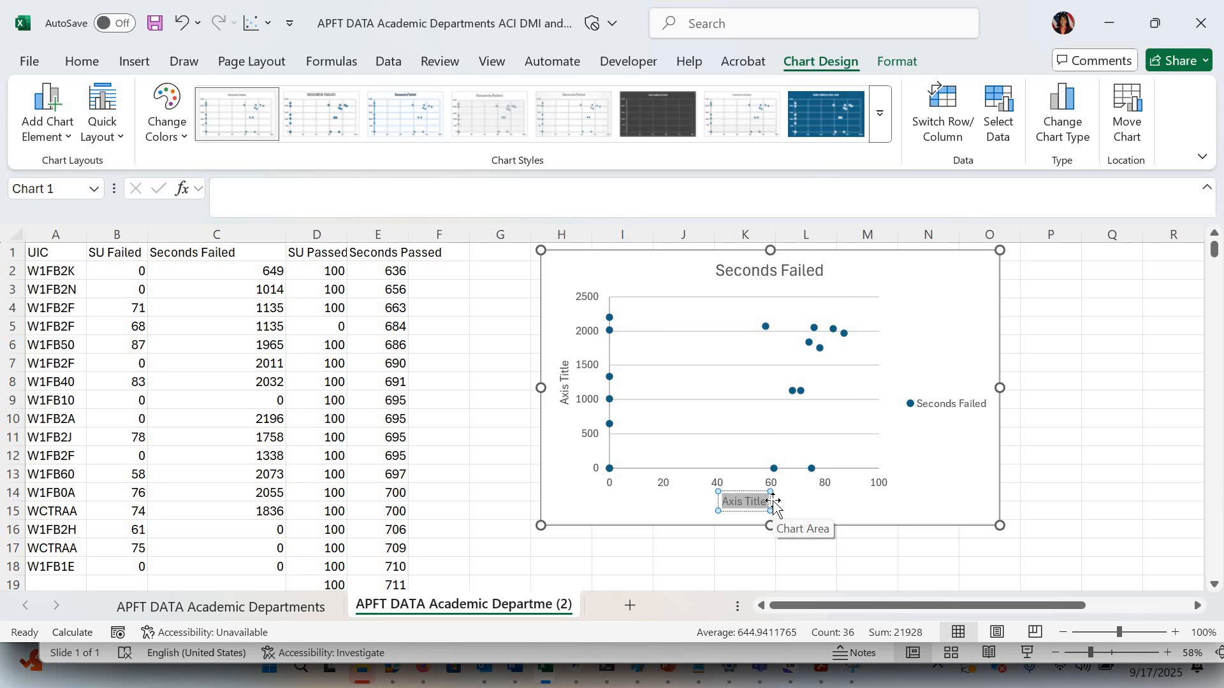
text(Number of Situps)
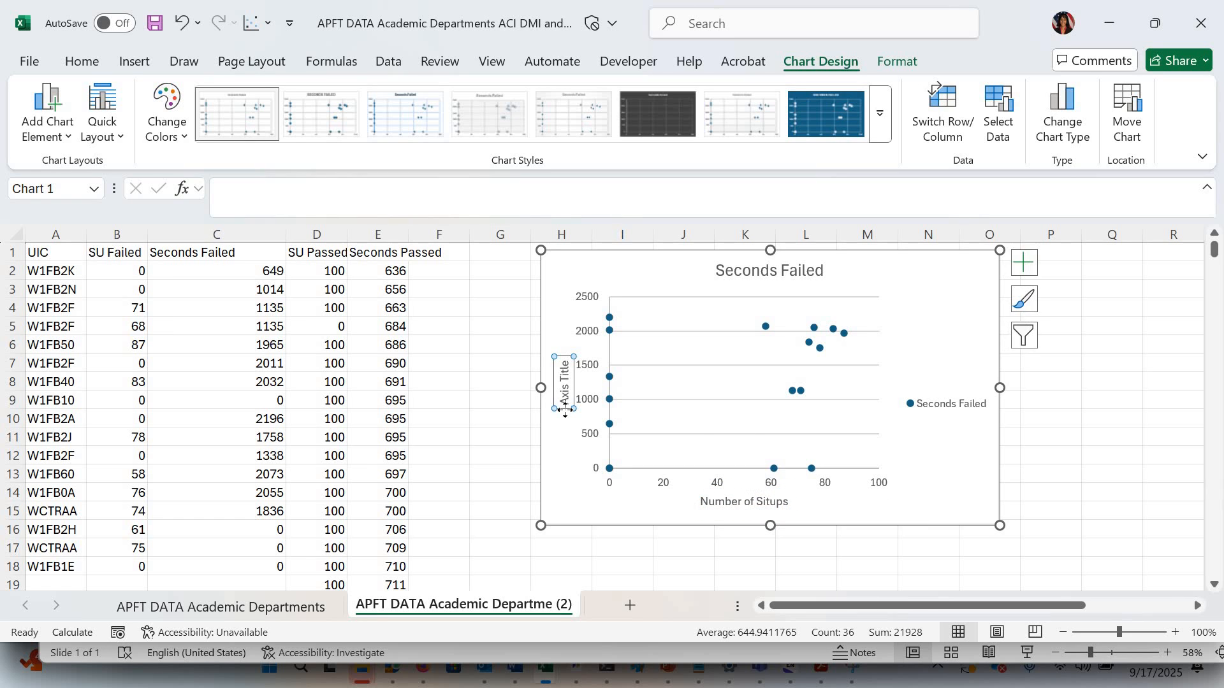
Title the chart's vertical axis "Run Time (sec)" and delete the chart title
triple_click(565, 408)
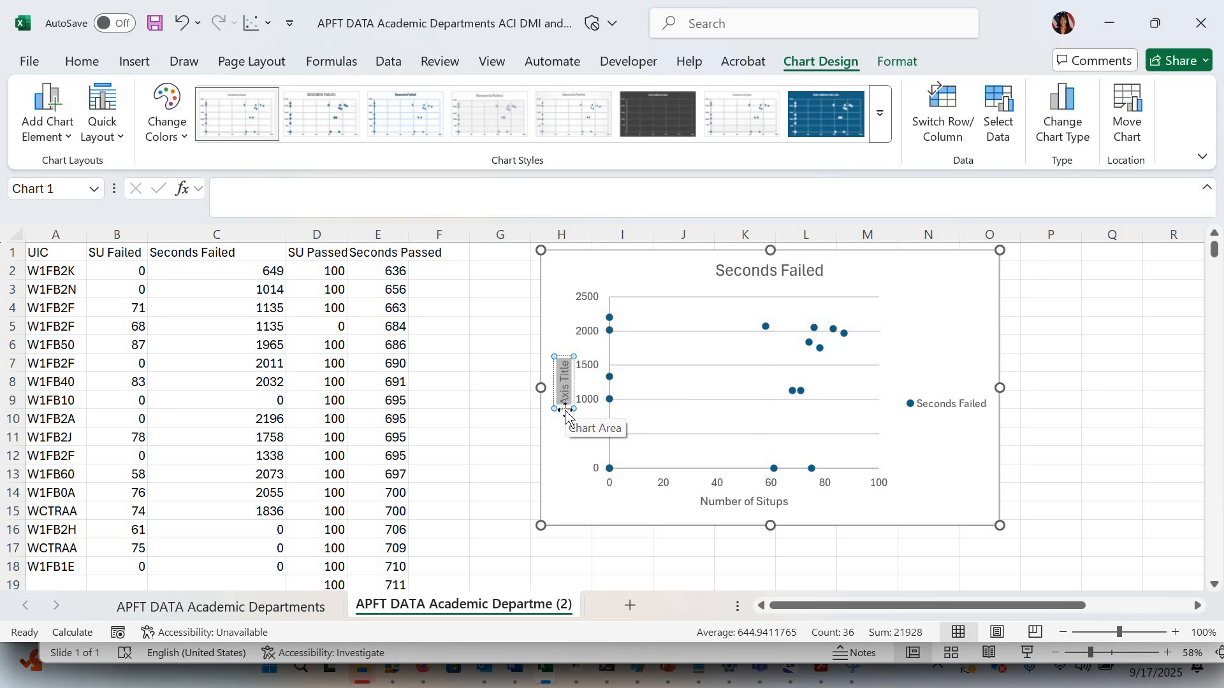
text(Run Time)
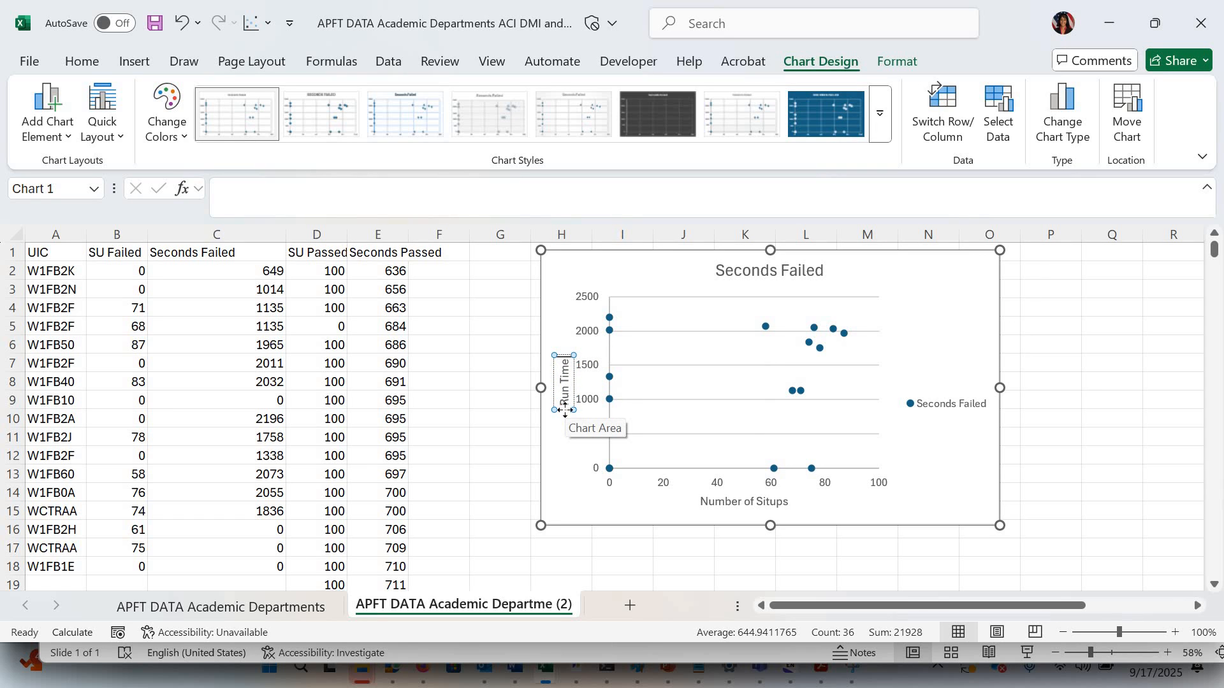
text( (sec)
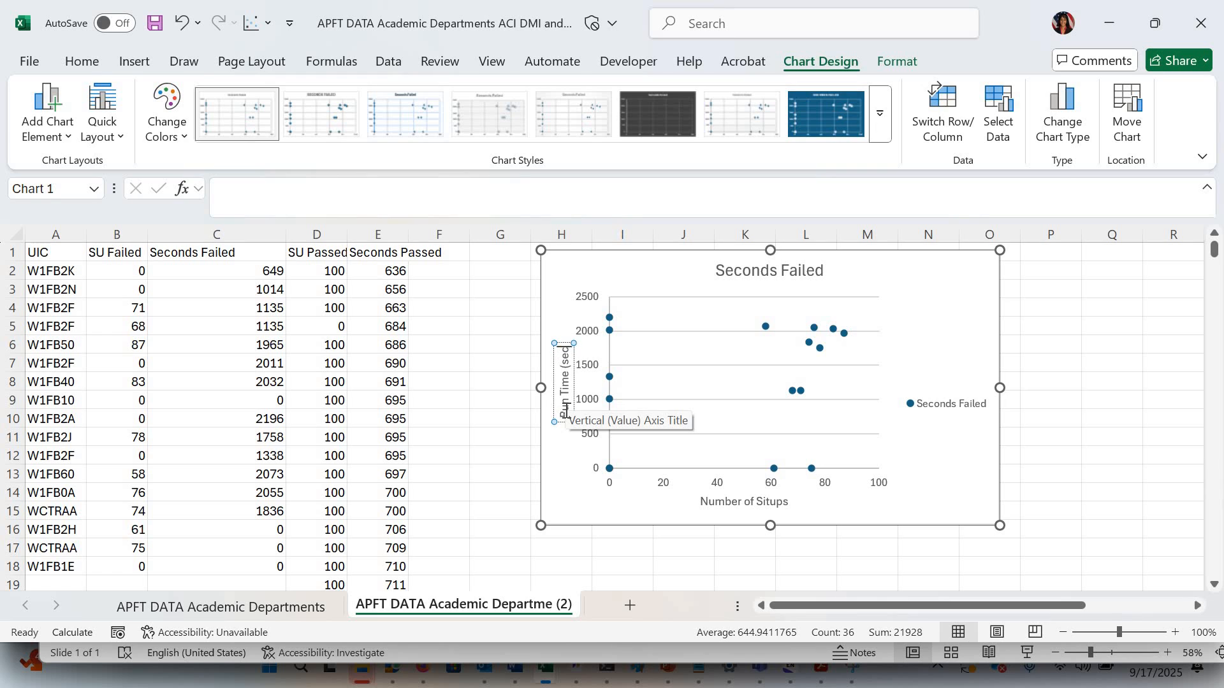
text(0)
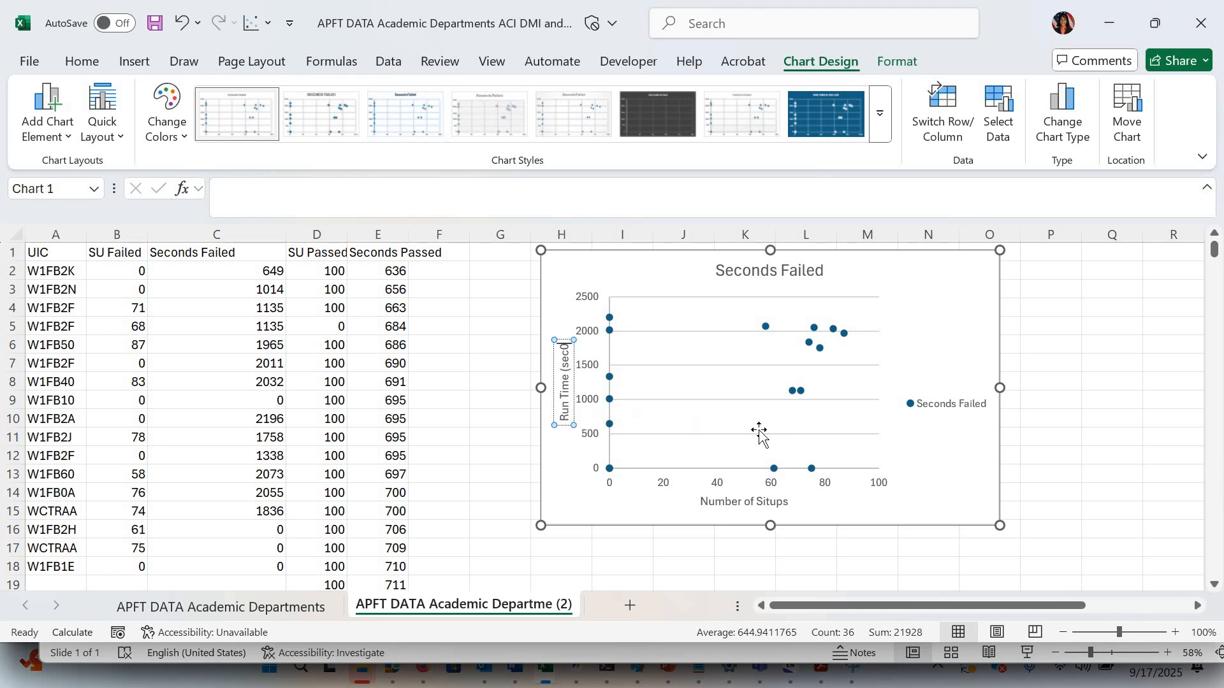
key(BackSpace)
text())
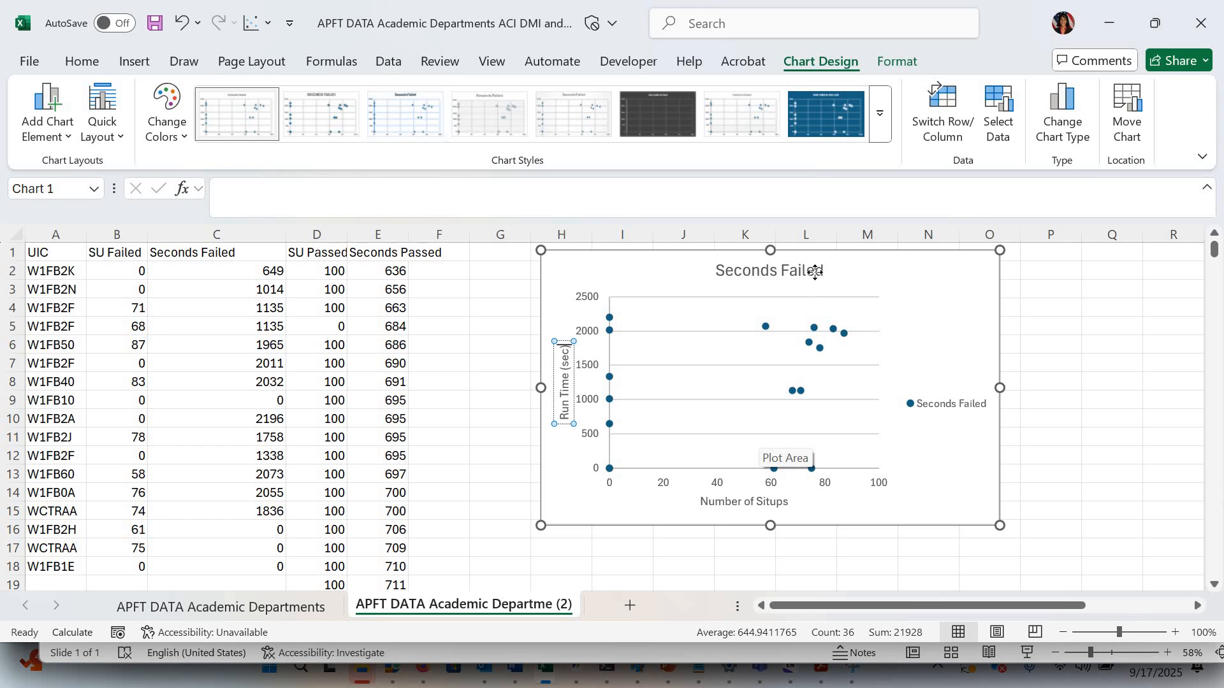
click(815, 285)
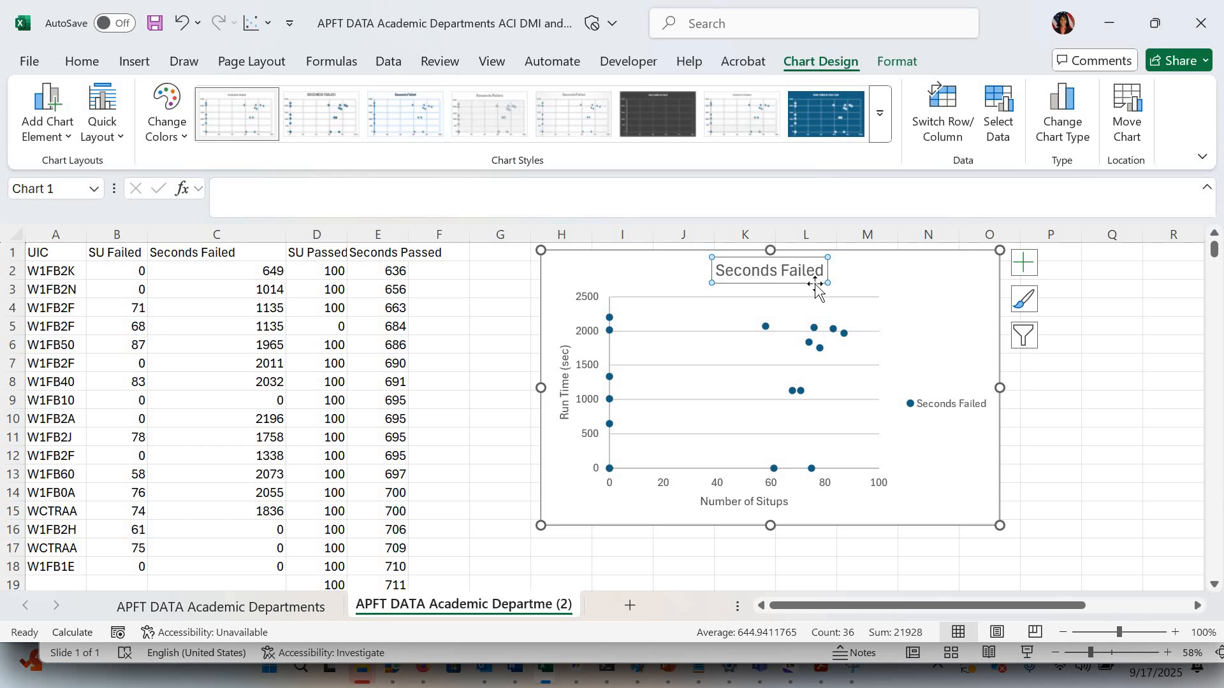
key(Delete)
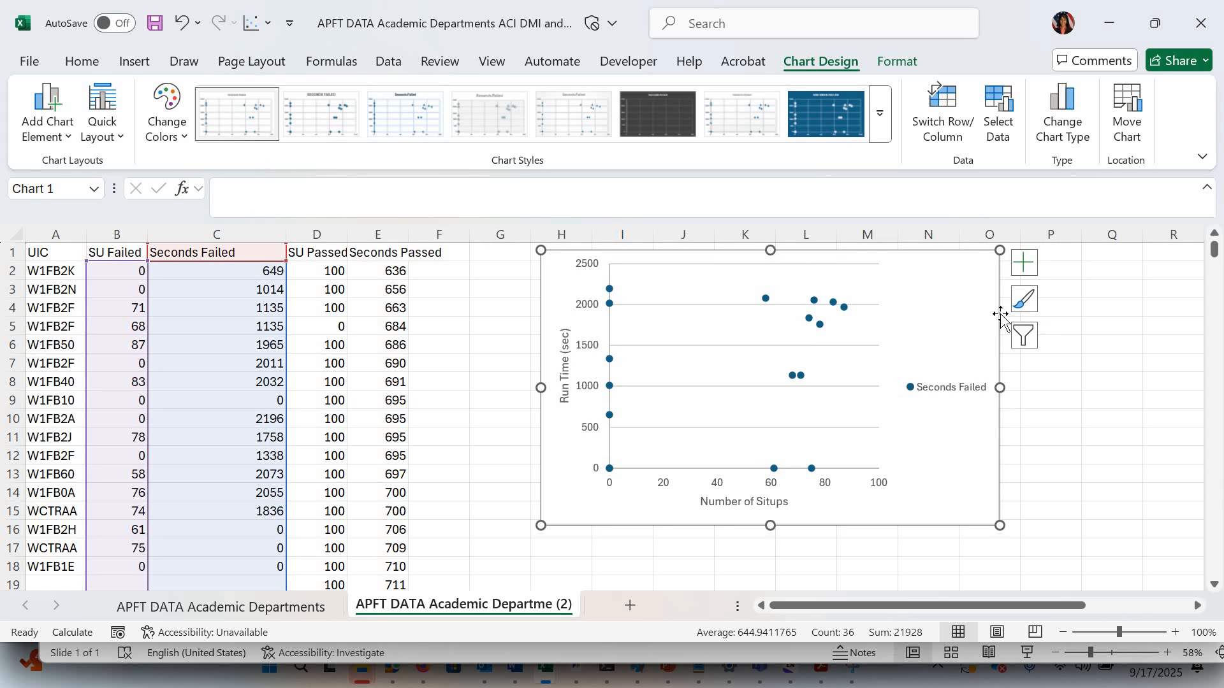
Copy the X values reference of the Seconds Failed series from the chart's data source settings, keeping the series as it is
click(809, 321)
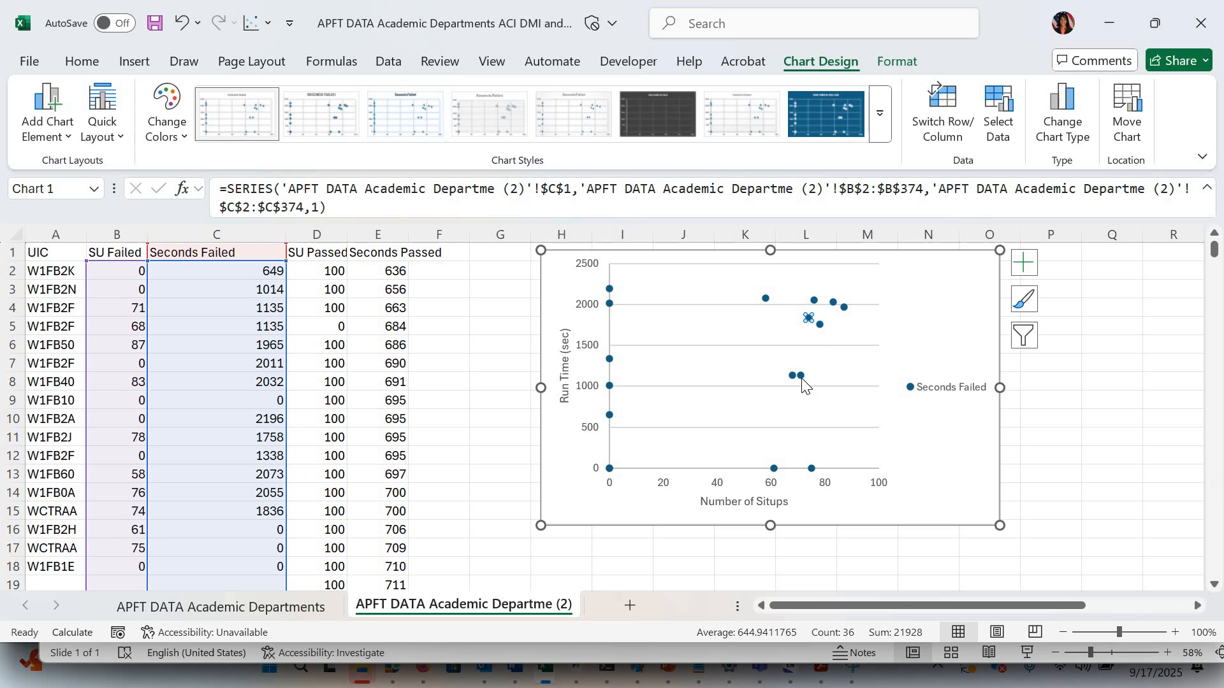
key(Escape)
click(811, 318)
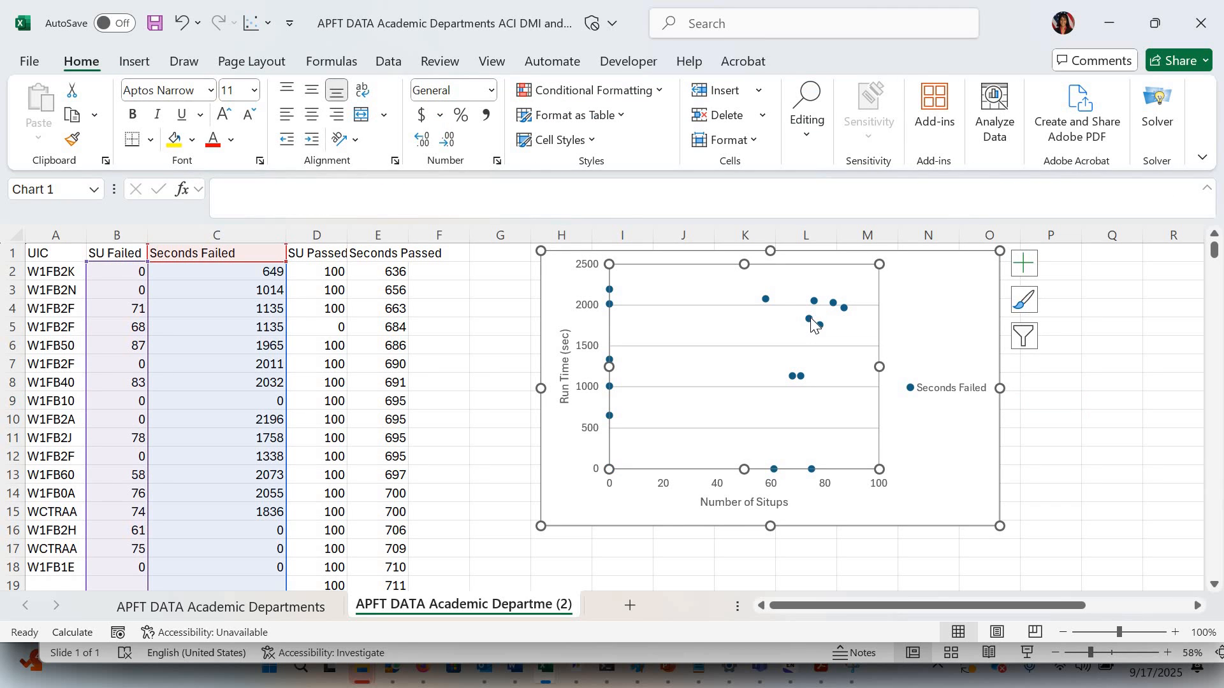
click(809, 318)
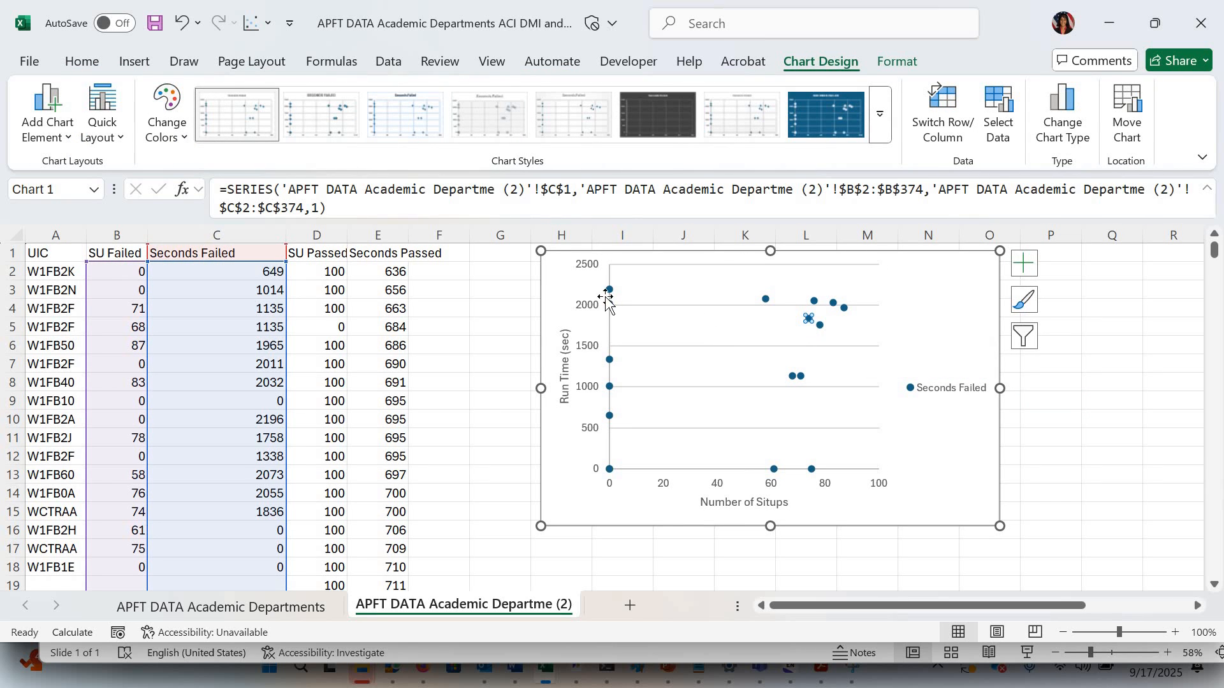
click(1088, 401)
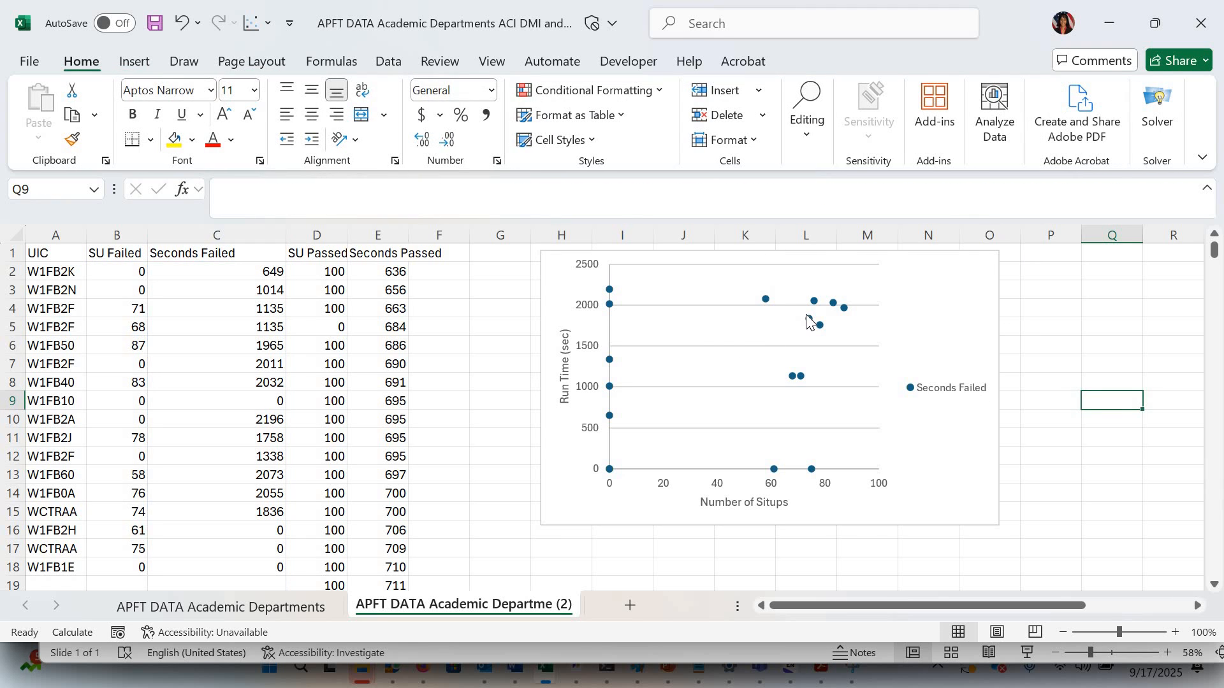
right_click(807, 319)
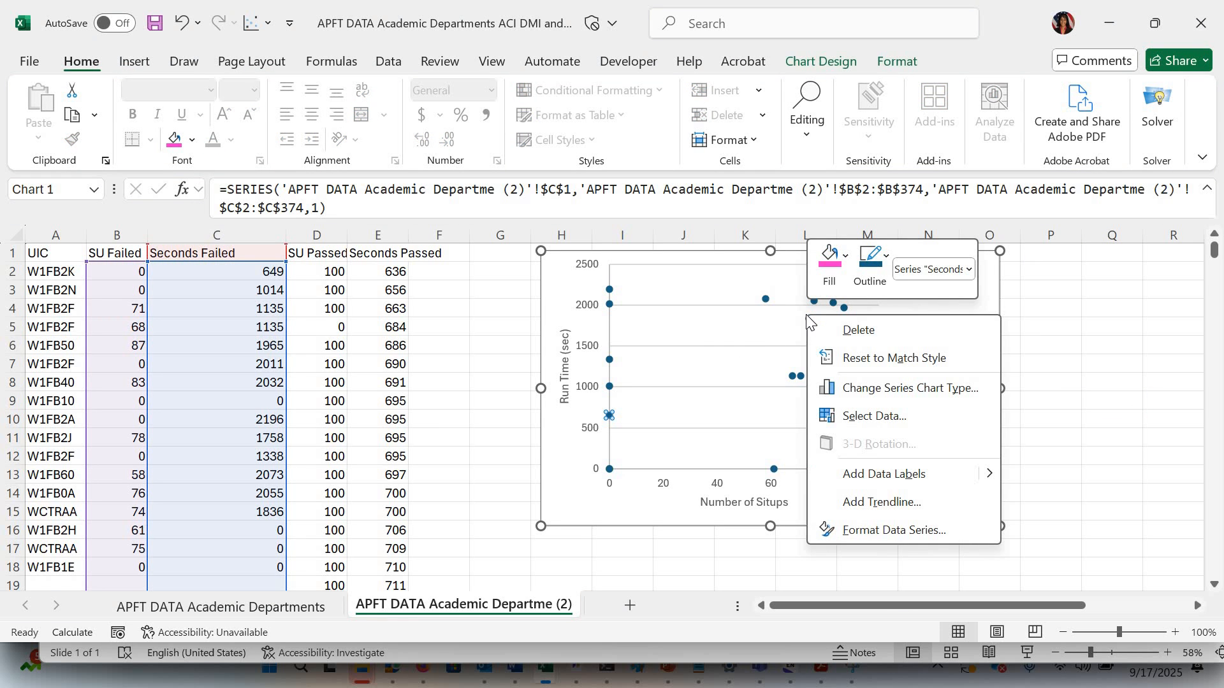
click(850, 415)
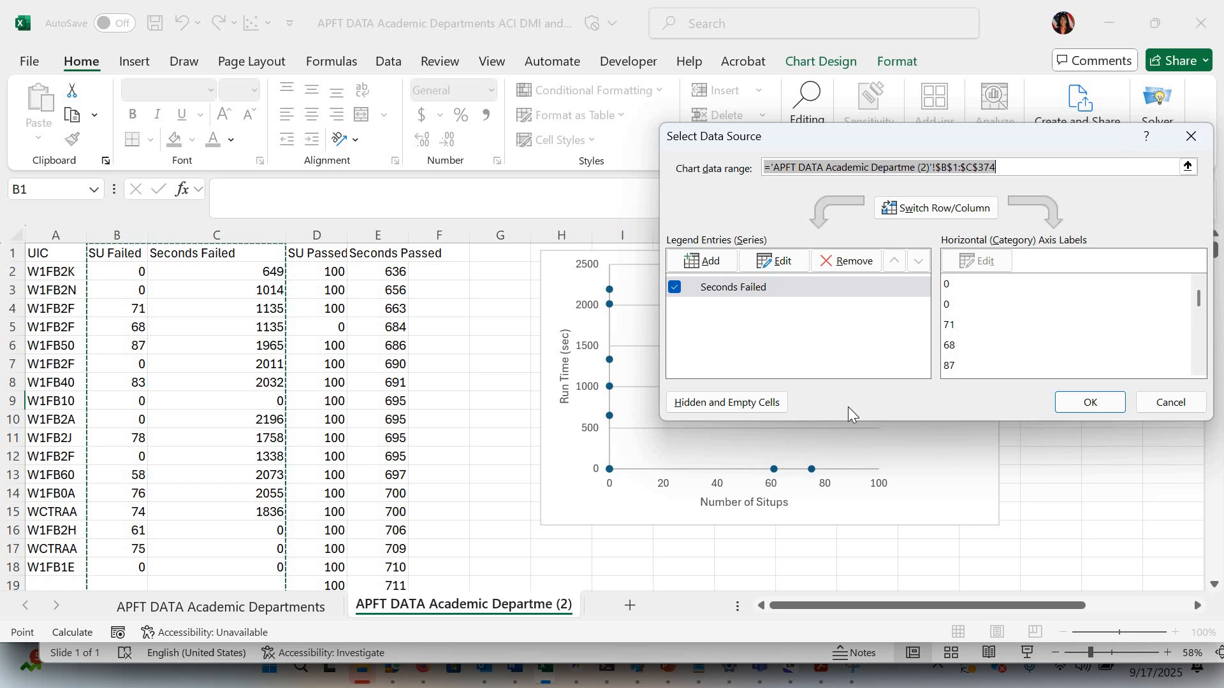
click(783, 261)
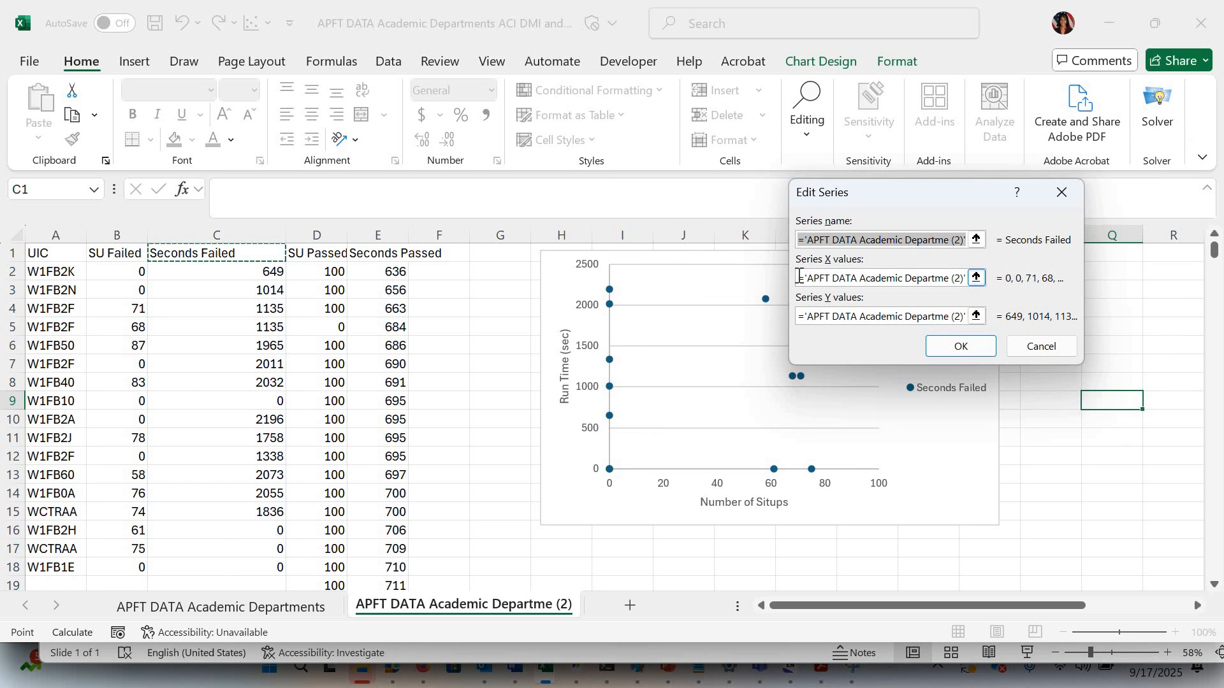
click(803, 276)
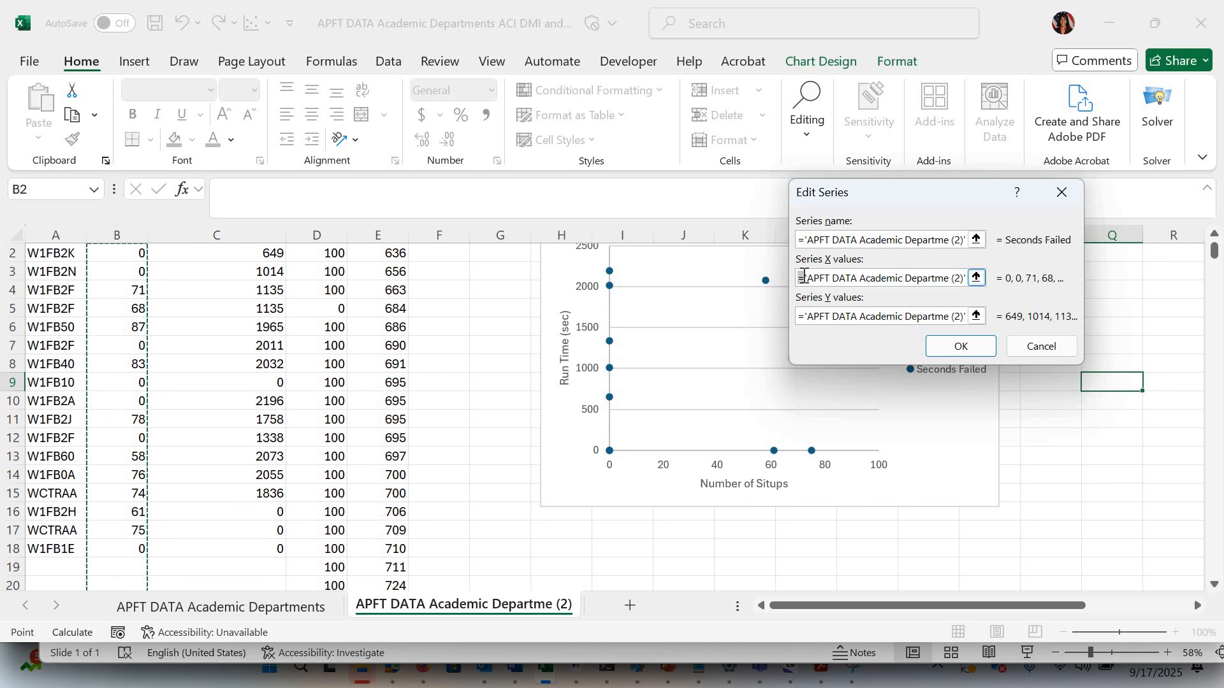
drag(1000, 278, 1041, 280)
key(ctrl+c)
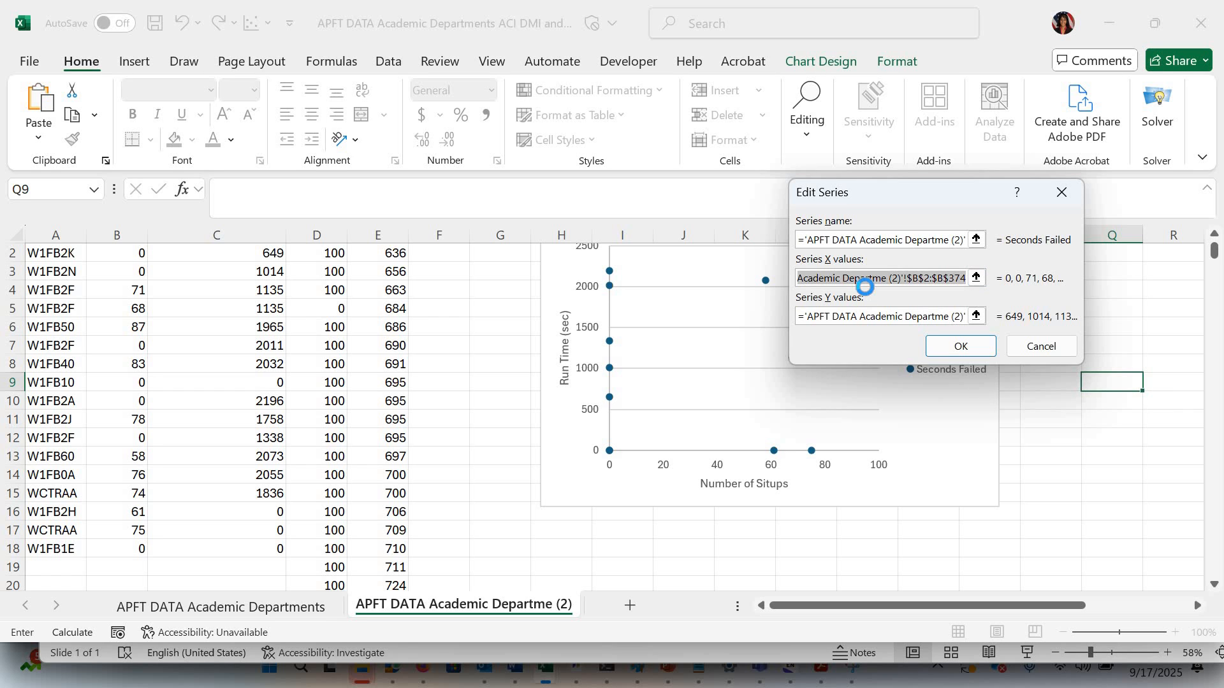
click(953, 353)
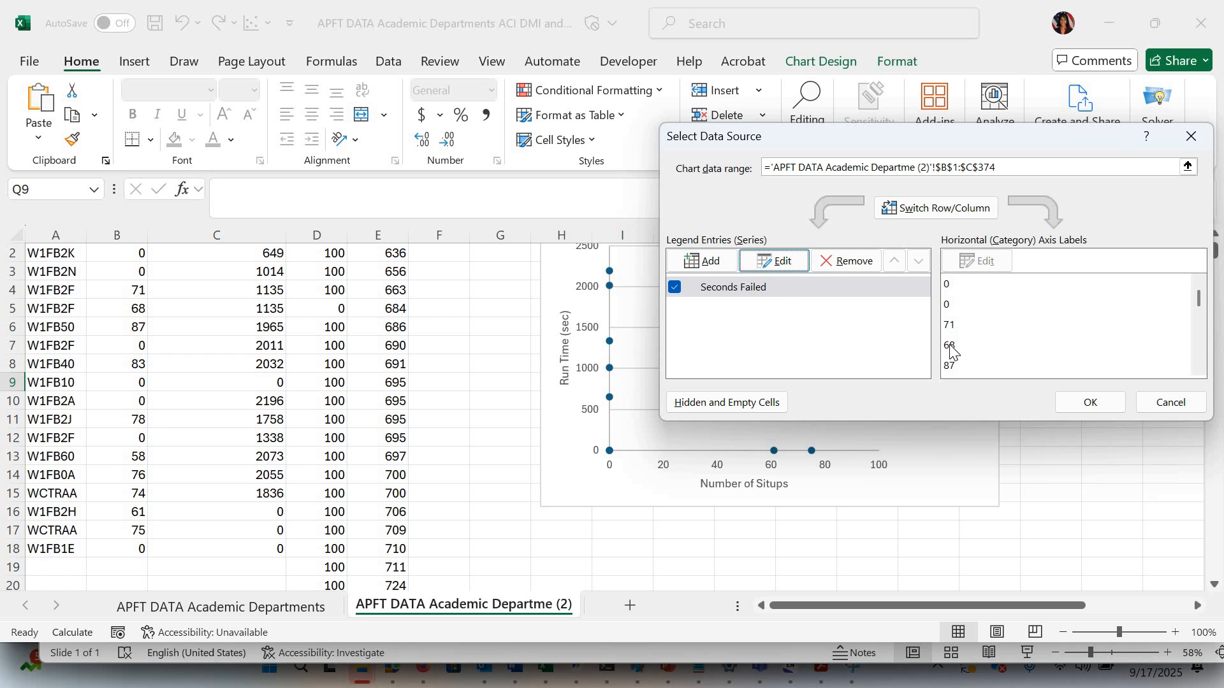
Add a second chart series named "Seconds Failed" with X values from $C$2:$C$374 on the copied sheet
click(718, 259)
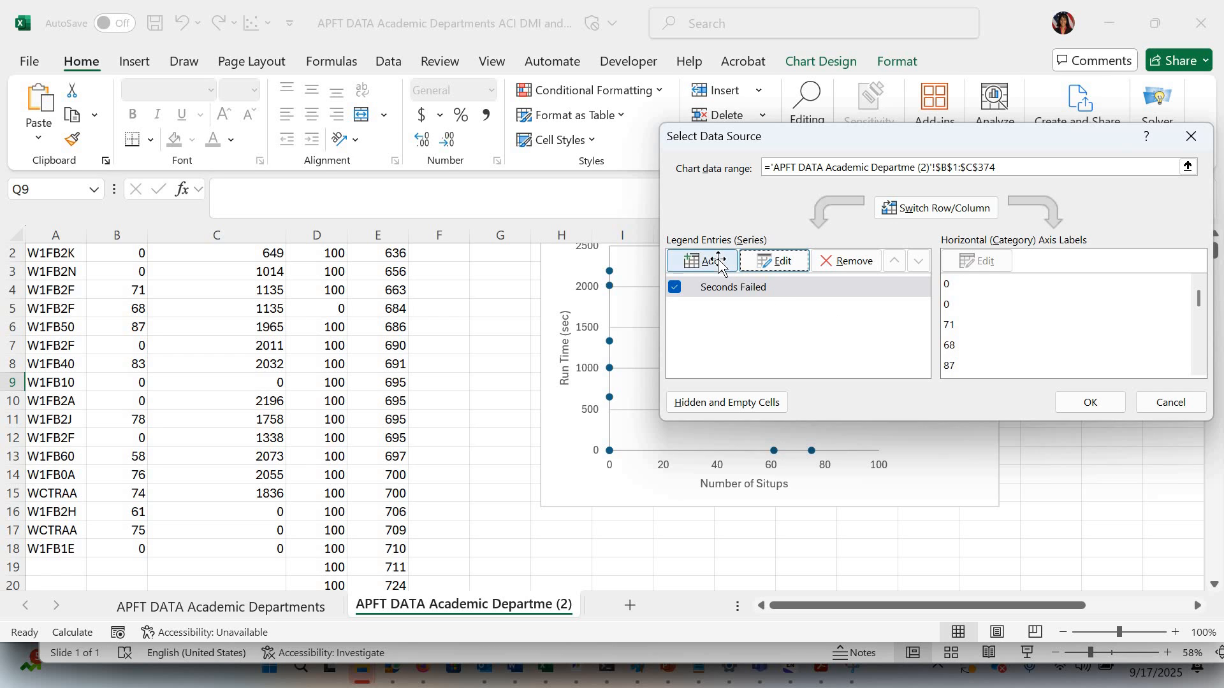
click(831, 237)
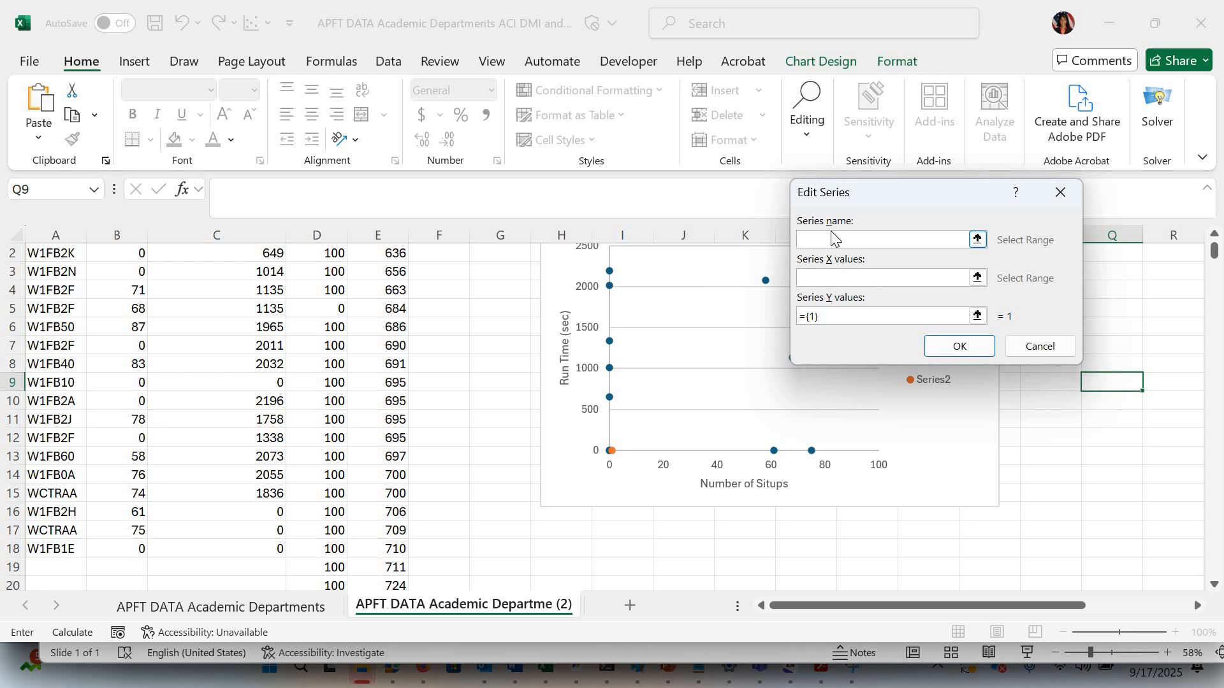
text(Seconds Failed)
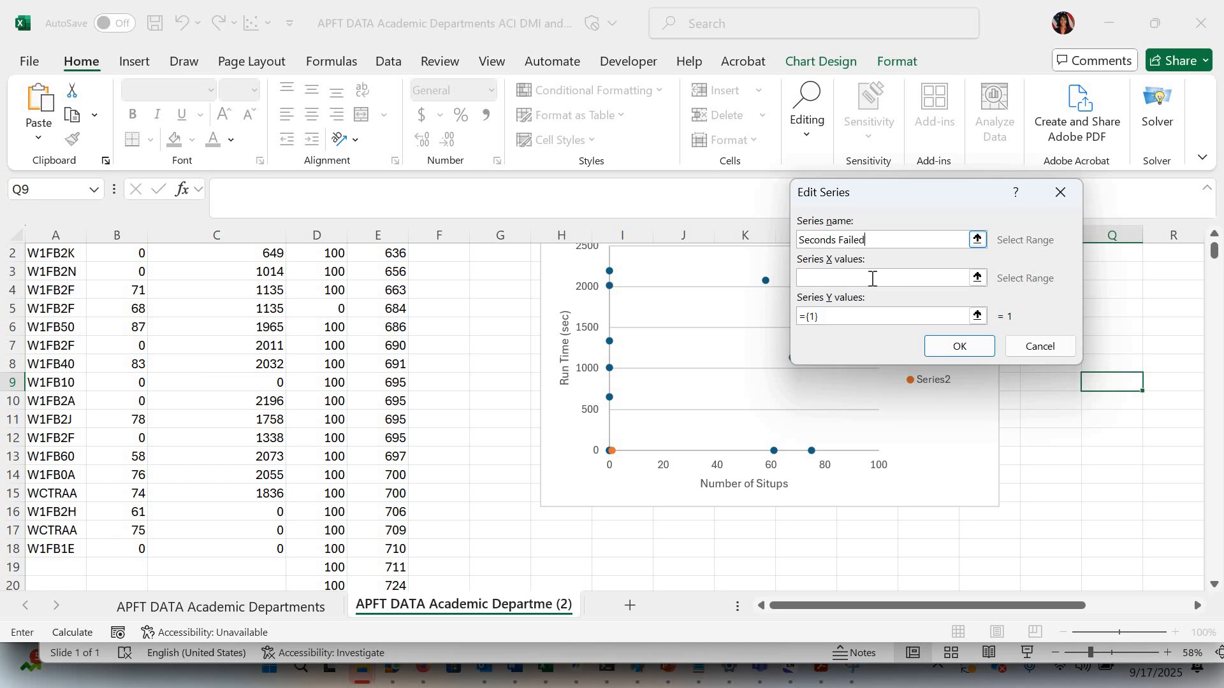
click(872, 279)
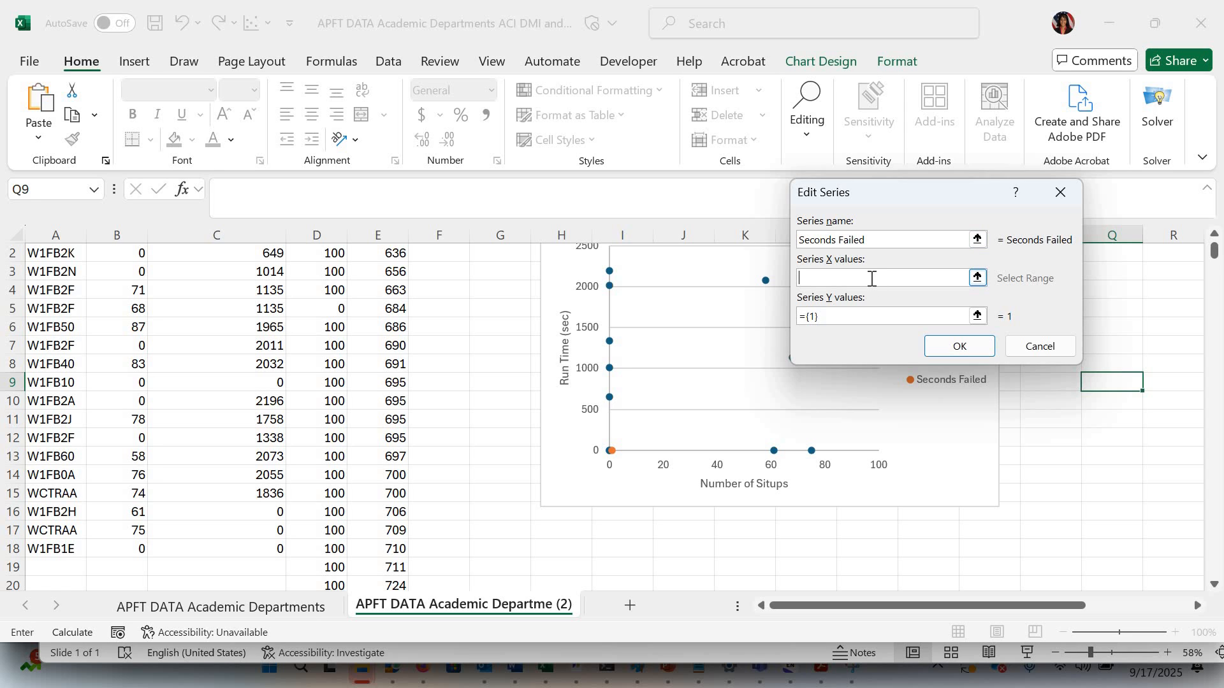
key(ctrl+v)
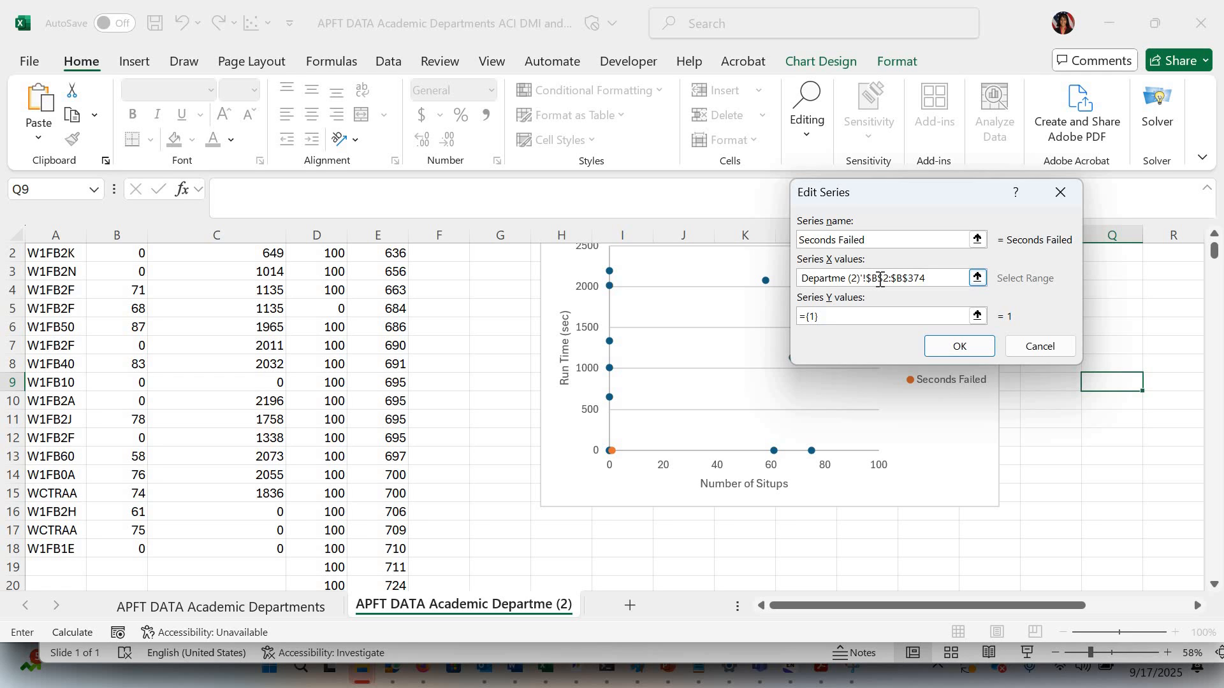
click(881, 279)
key(BackSpace)
text(C)
click(902, 279)
key(BackSpace)
text(C)
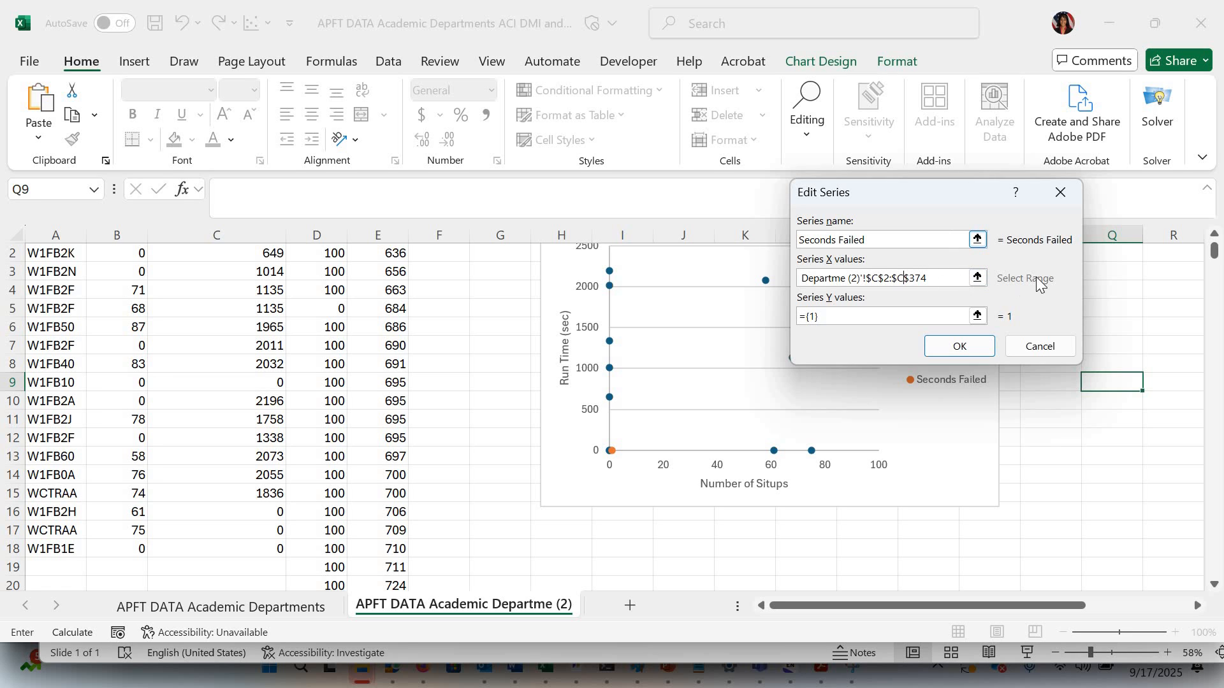
Set the new series' Y values to $D$2:$D$374 on the copied sheet and accept the series
click(867, 316)
click(860, 318)
drag(859, 317, 781, 314)
key(ctrl+v)
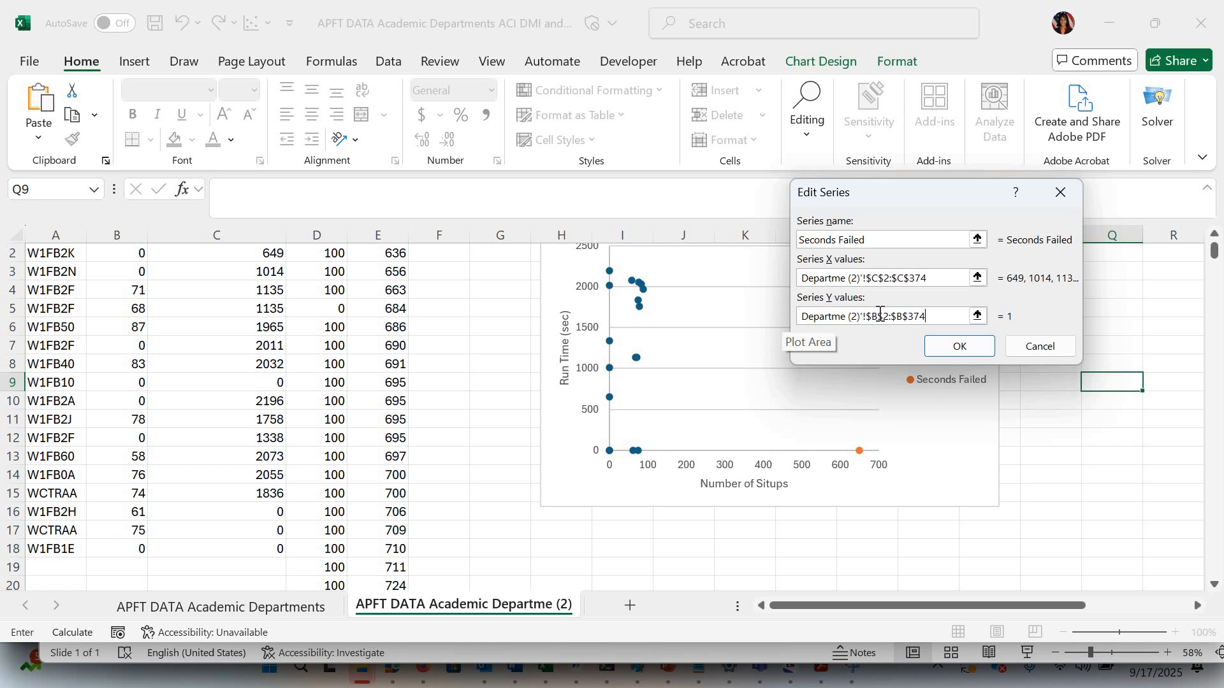
click(883, 315)
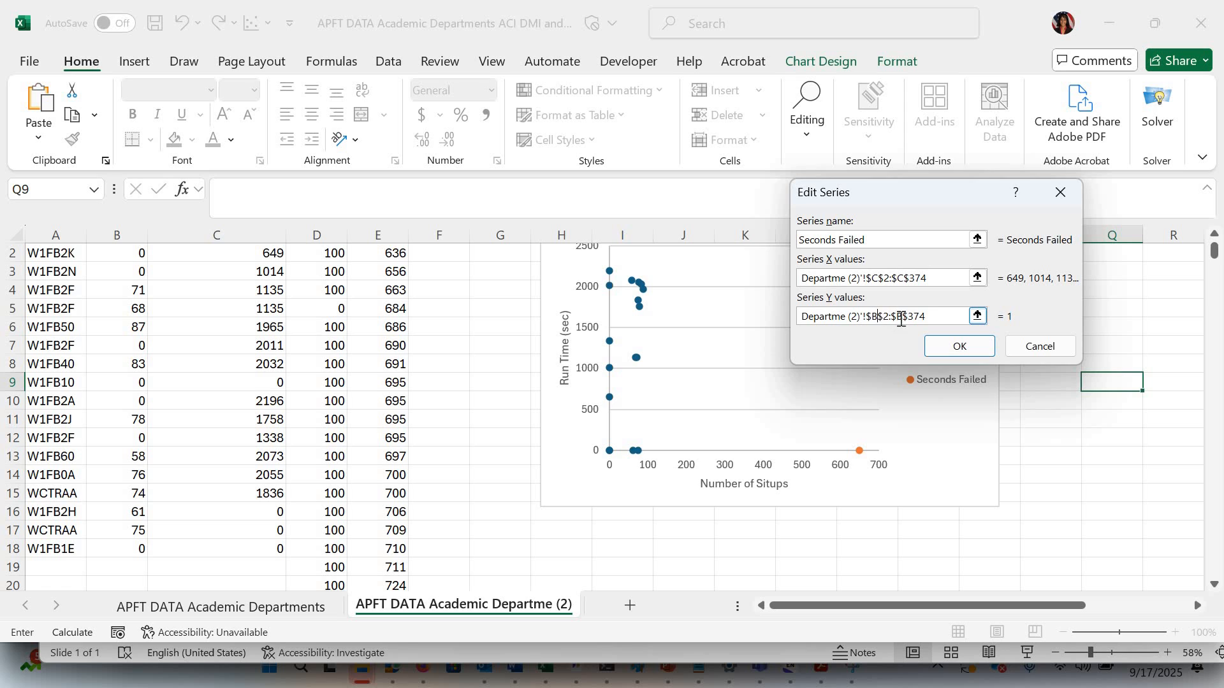
key(BackSpace)
text(D)
click(907, 316)
key(BackSpace)
text(D)
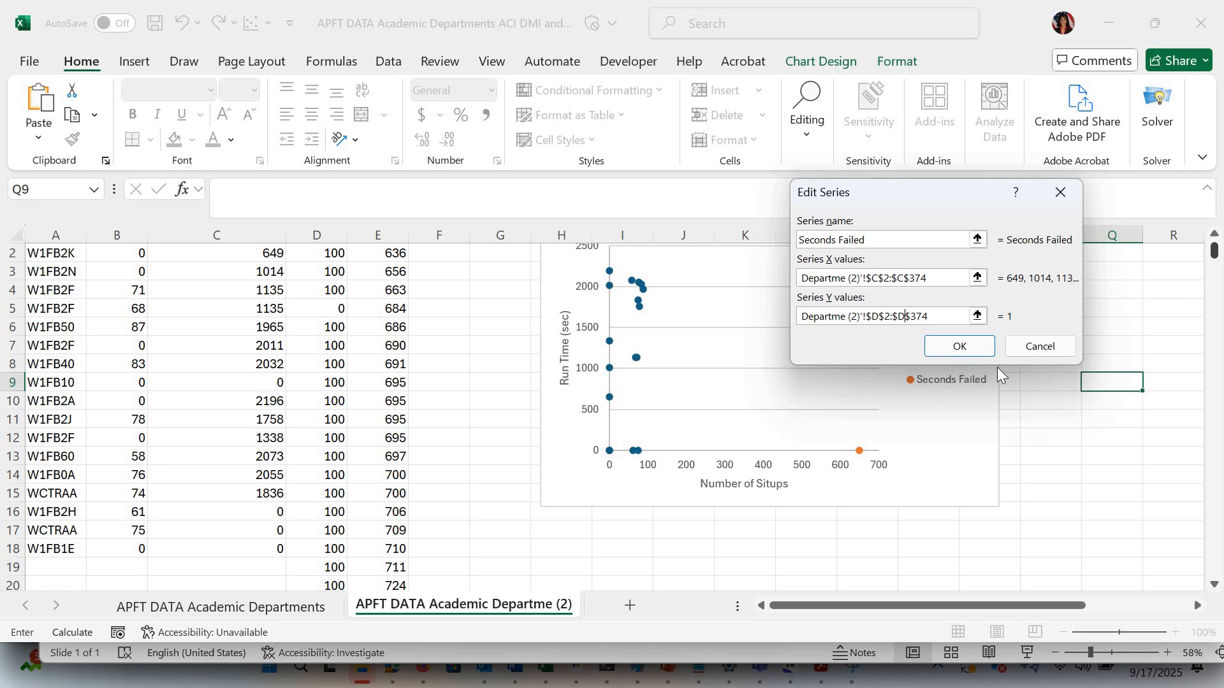
click(974, 346)
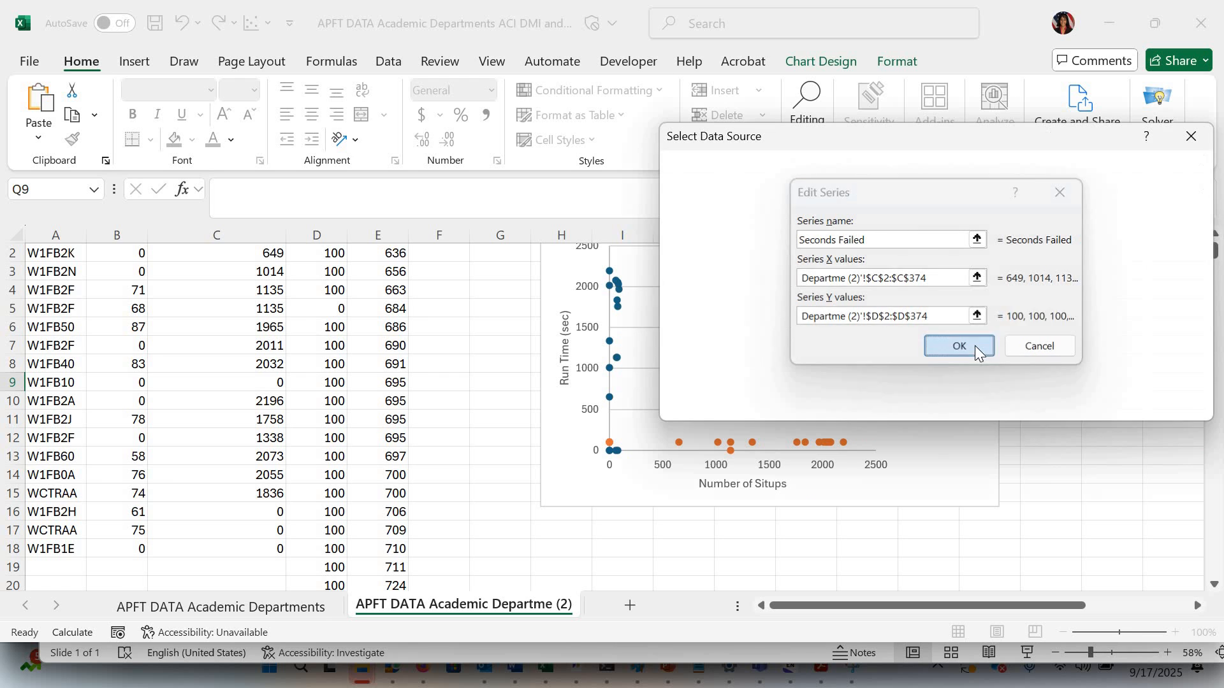
Rename the chart's first data series, plotted in blue, to "Seconds Passed" and apply the data source changes
click(1087, 401)
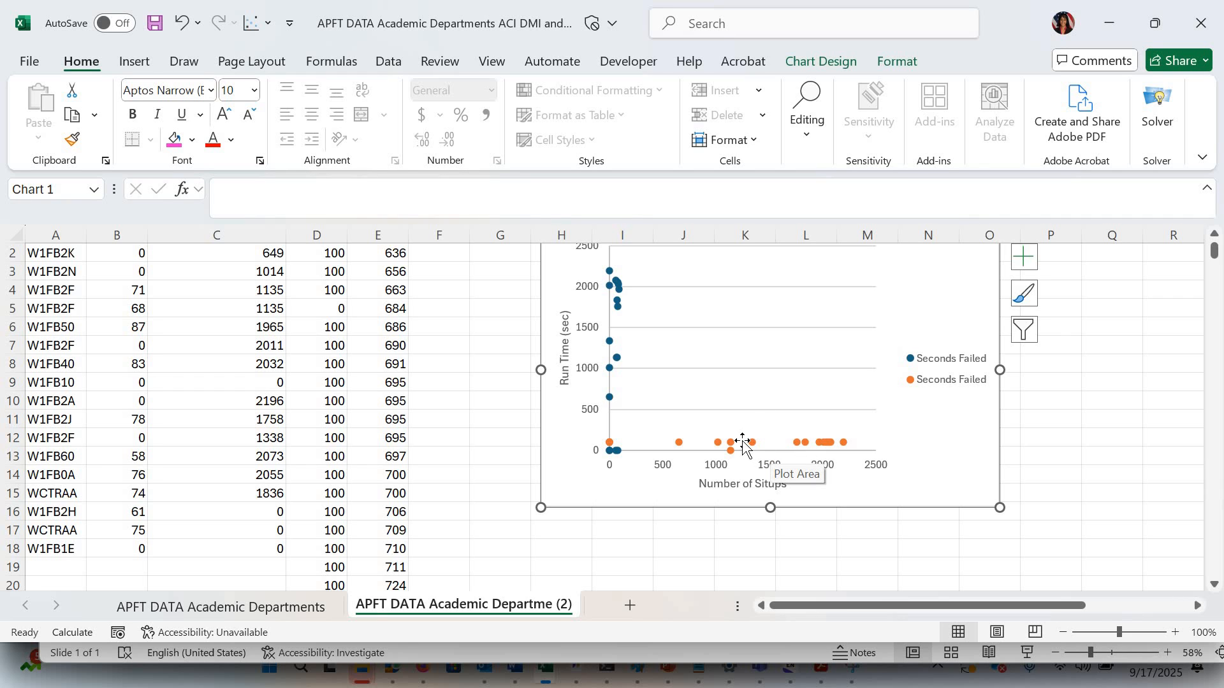
click(790, 395)
right_click(789, 385)
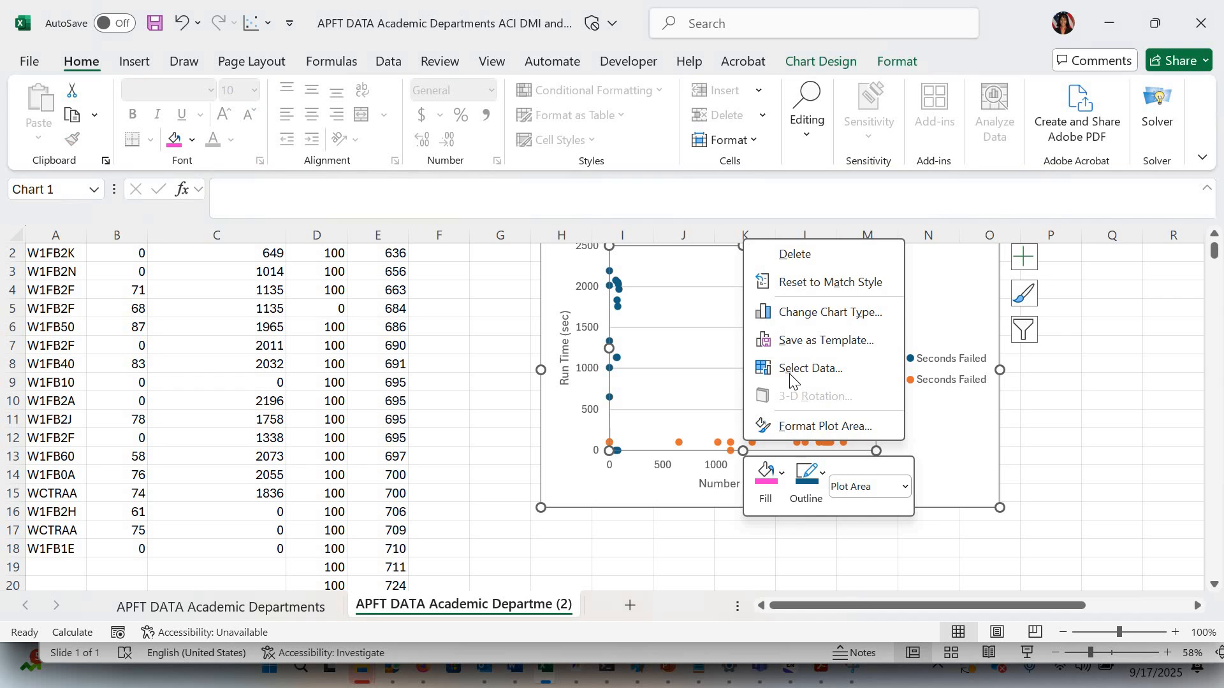
click(790, 375)
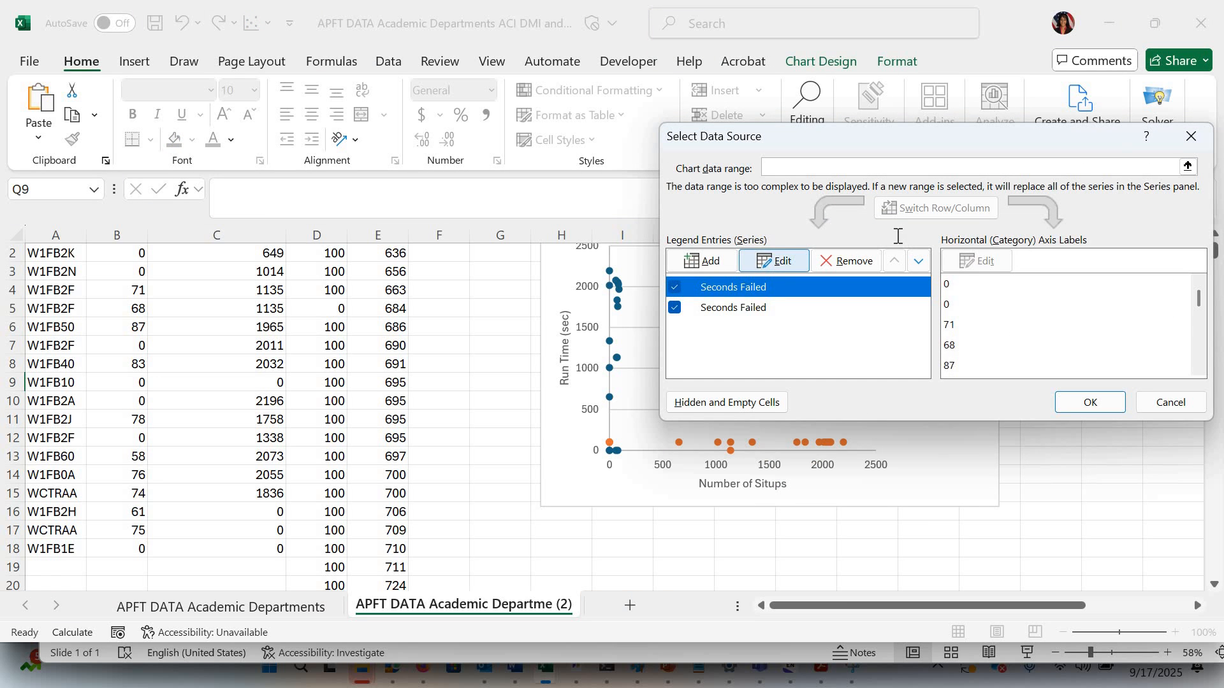
click(783, 262)
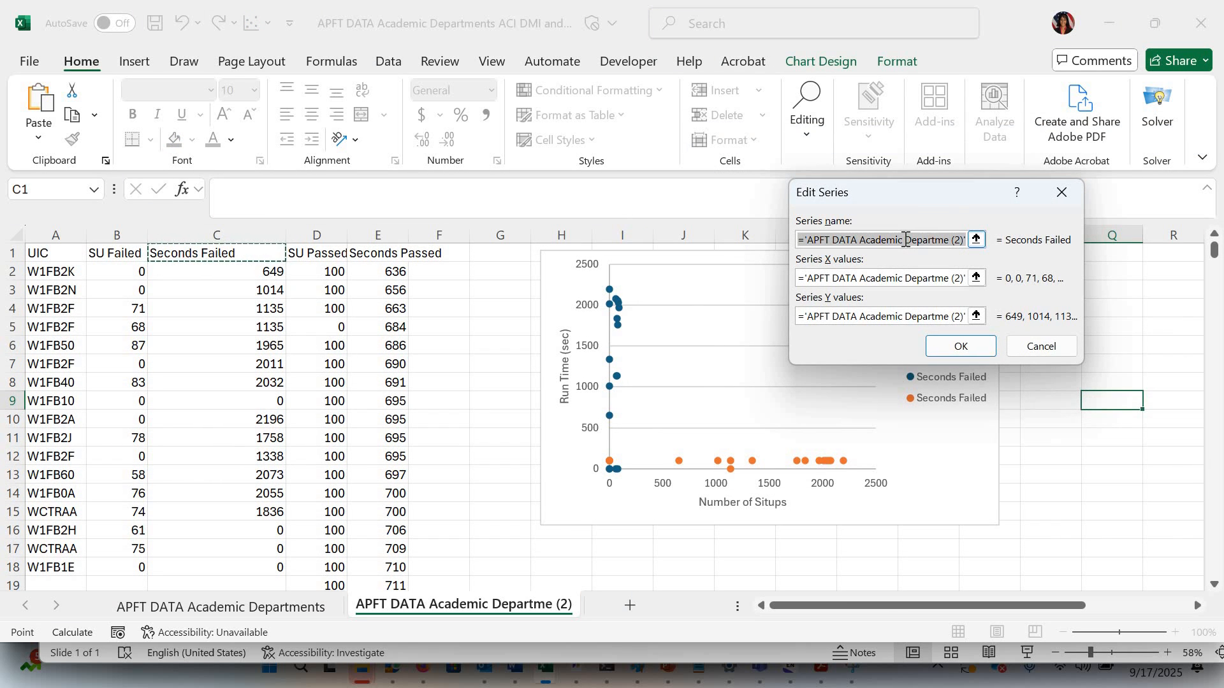
text(Se)
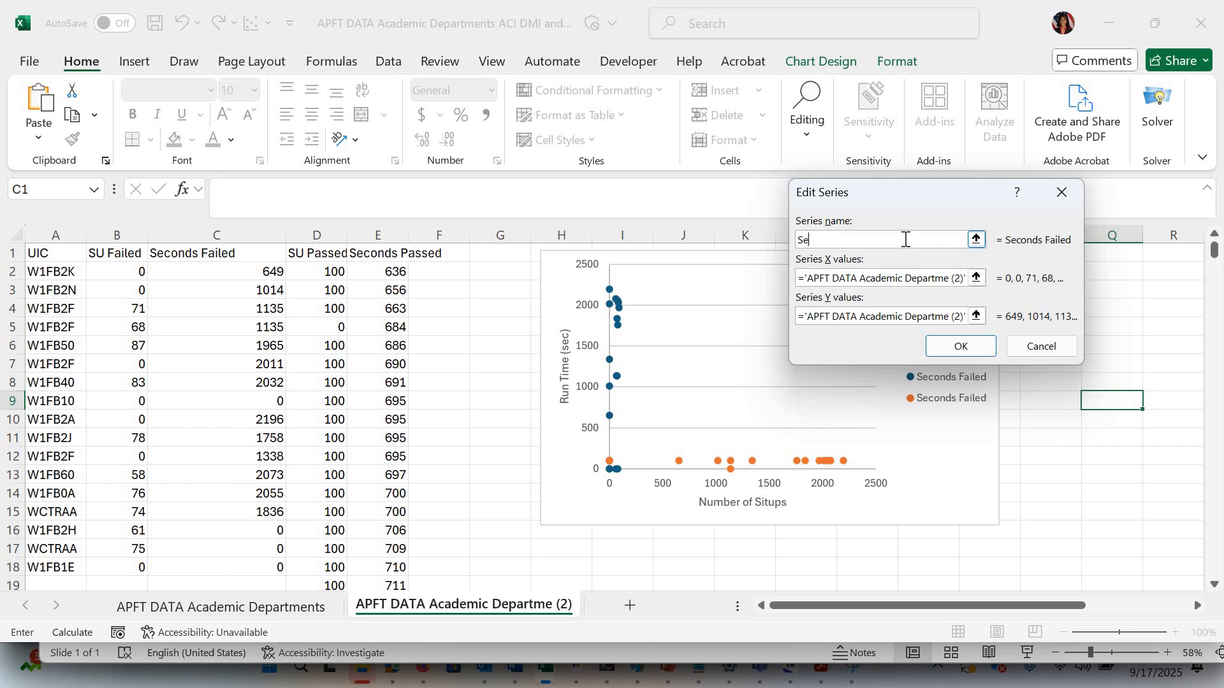
text(conds Passed)
click(956, 345)
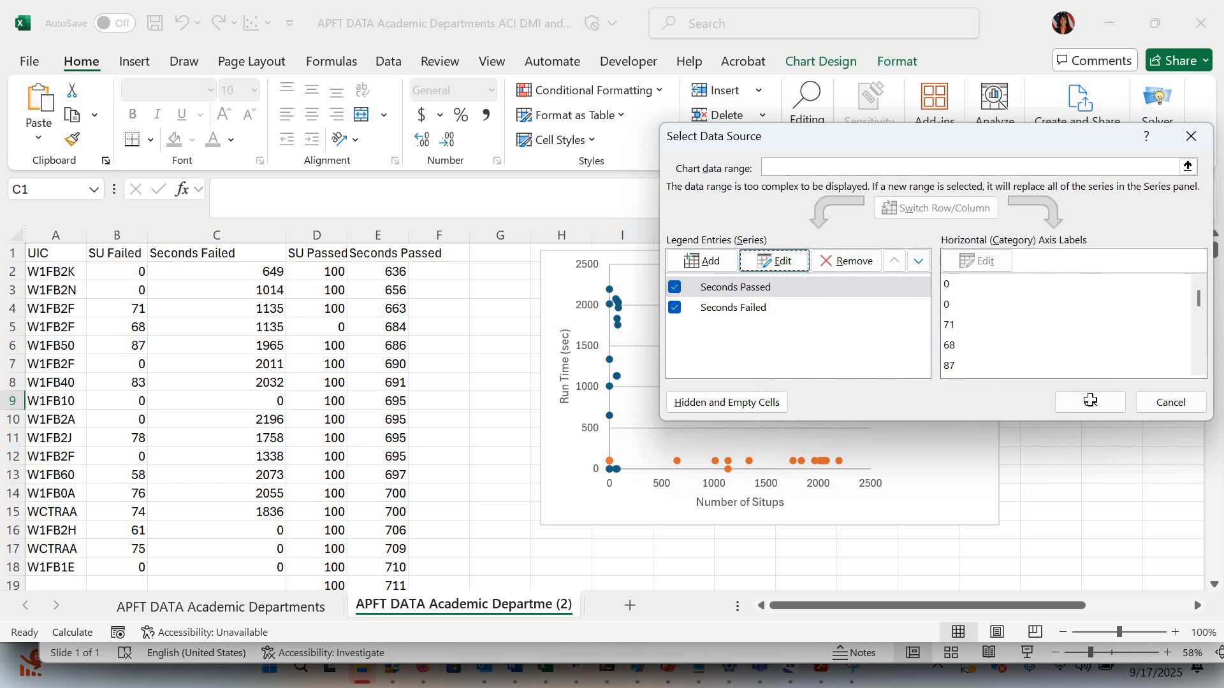
click(1090, 402)
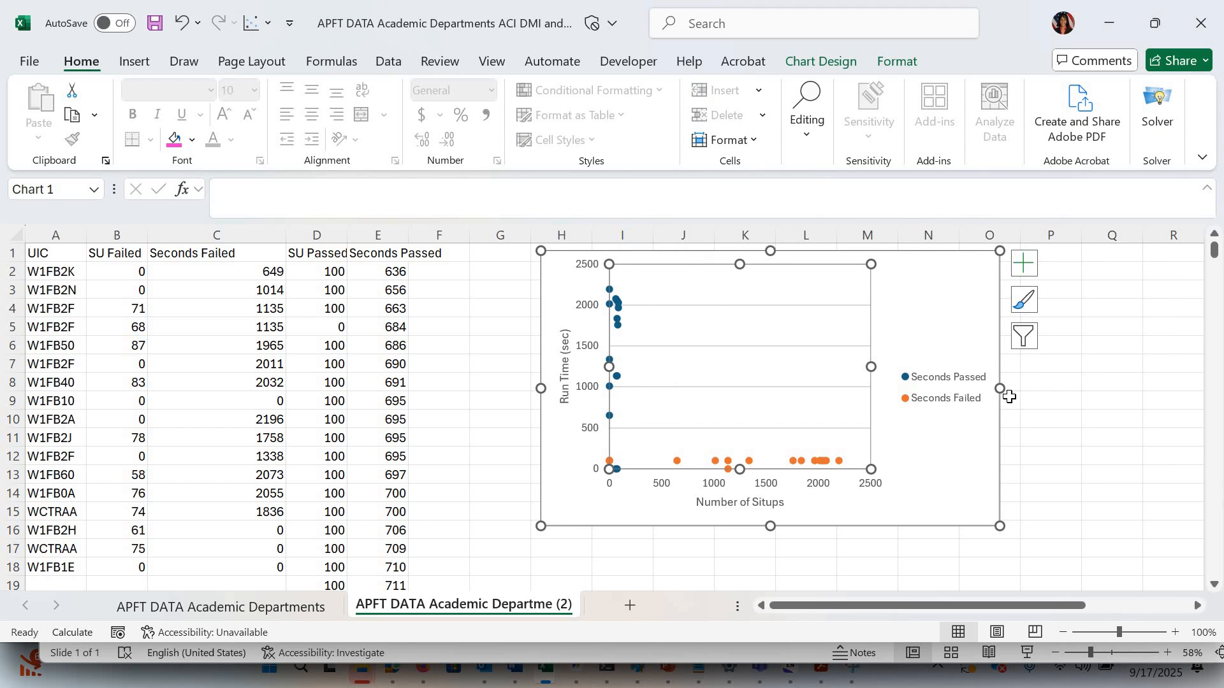
Rename the chart's first data series to "Seconds Failed" in the data source settings
right_click(617, 317)
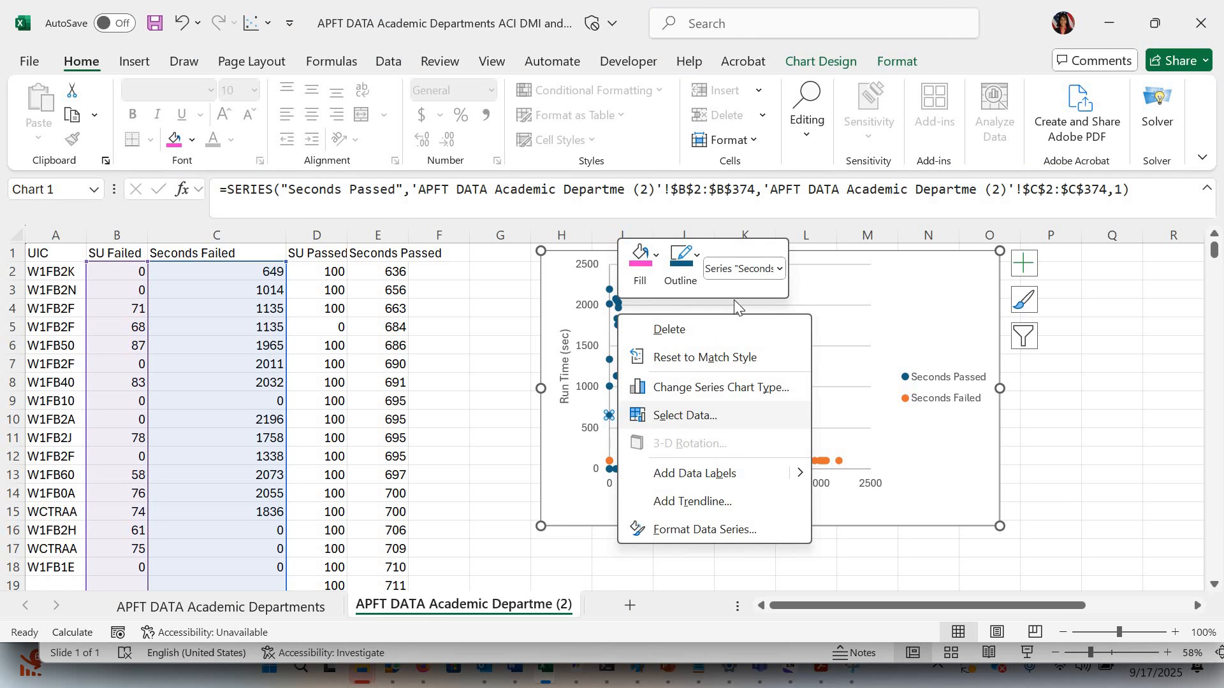
click(773, 264)
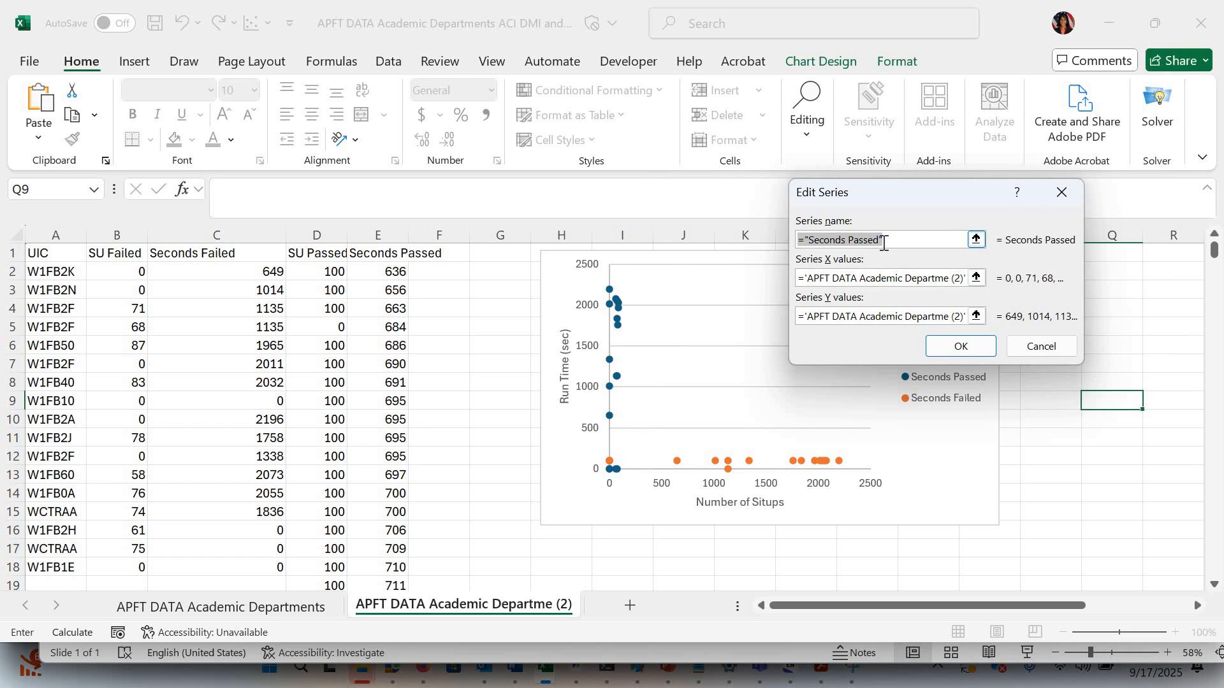
click(880, 242)
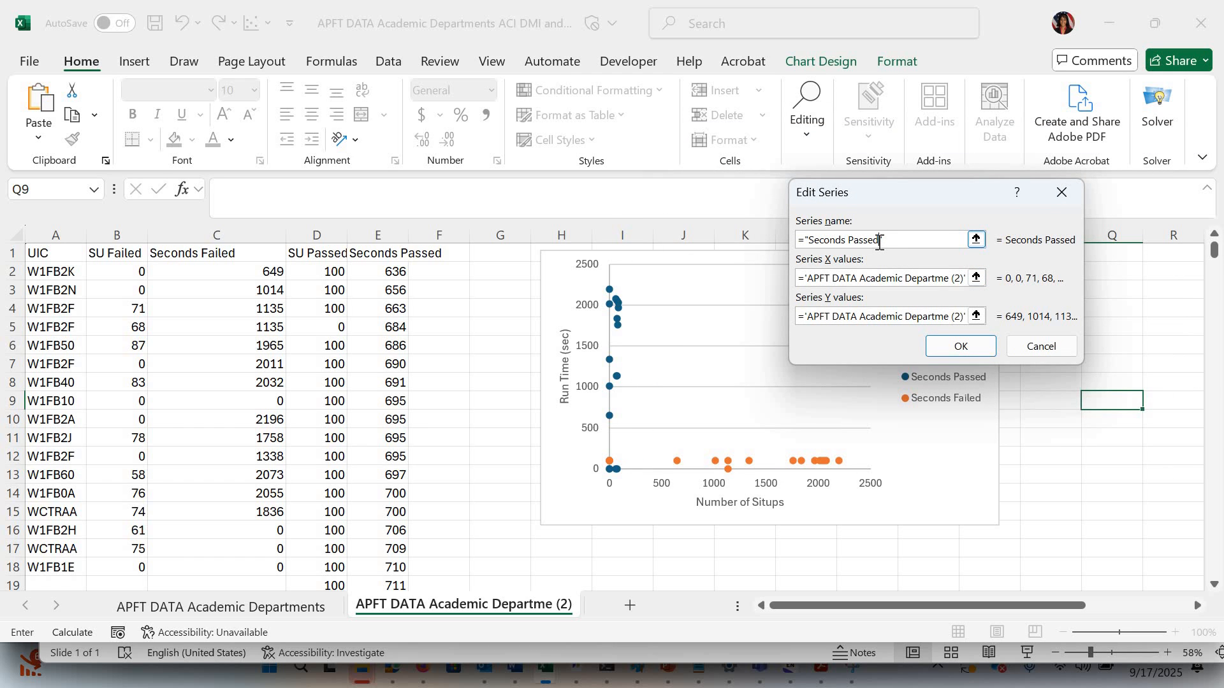
key(BackSpace)
key(BackSpace)
key(BackSpace)
key(BackSpace)
key(BackSpace)
key(BackSpace)
text(Failed)
click(951, 349)
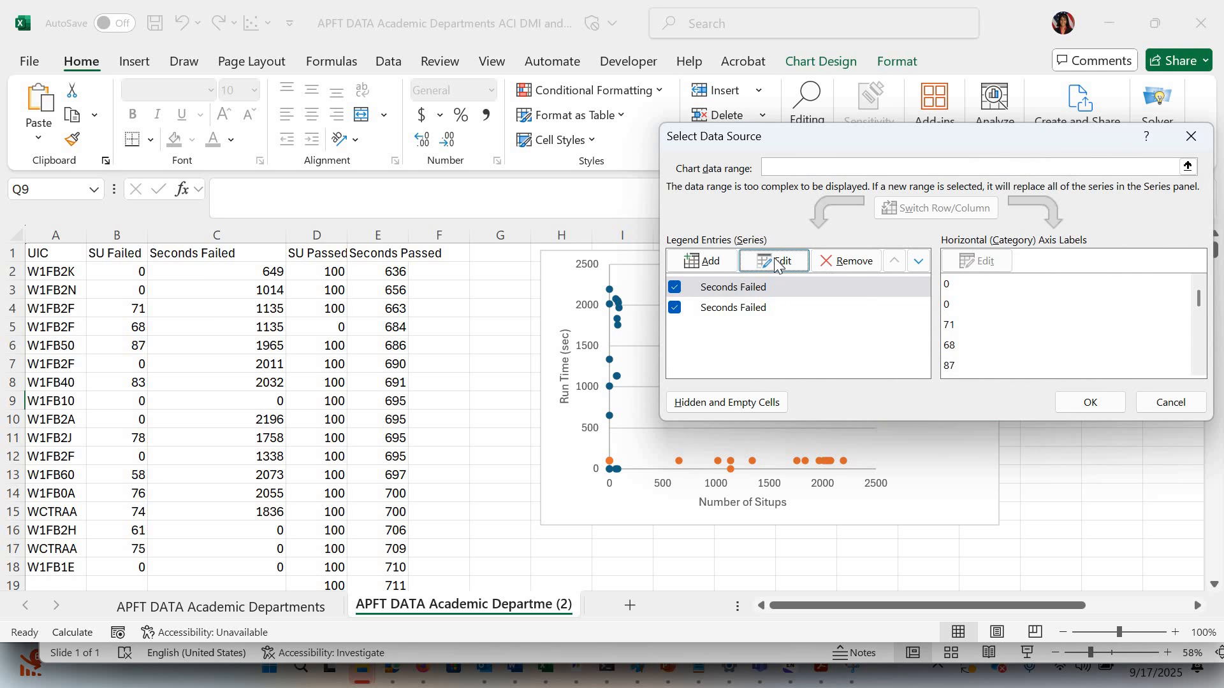
Rename the chart's second data series to "Seconds Passed", apply the data source changes and deselect the chart
click(779, 262)
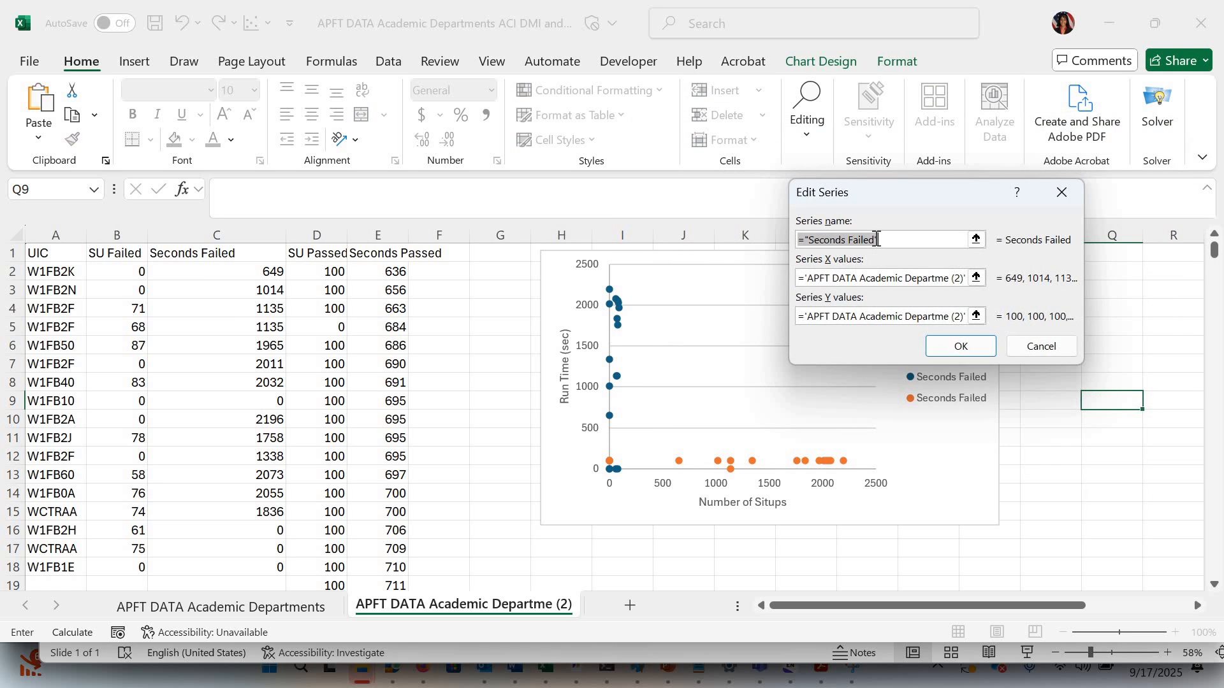
click(876, 239)
key(BackSpace)
key(BackSpace)
key(BackSpace)
key(BackSpace)
key(BackSpace)
key(BackSpace)
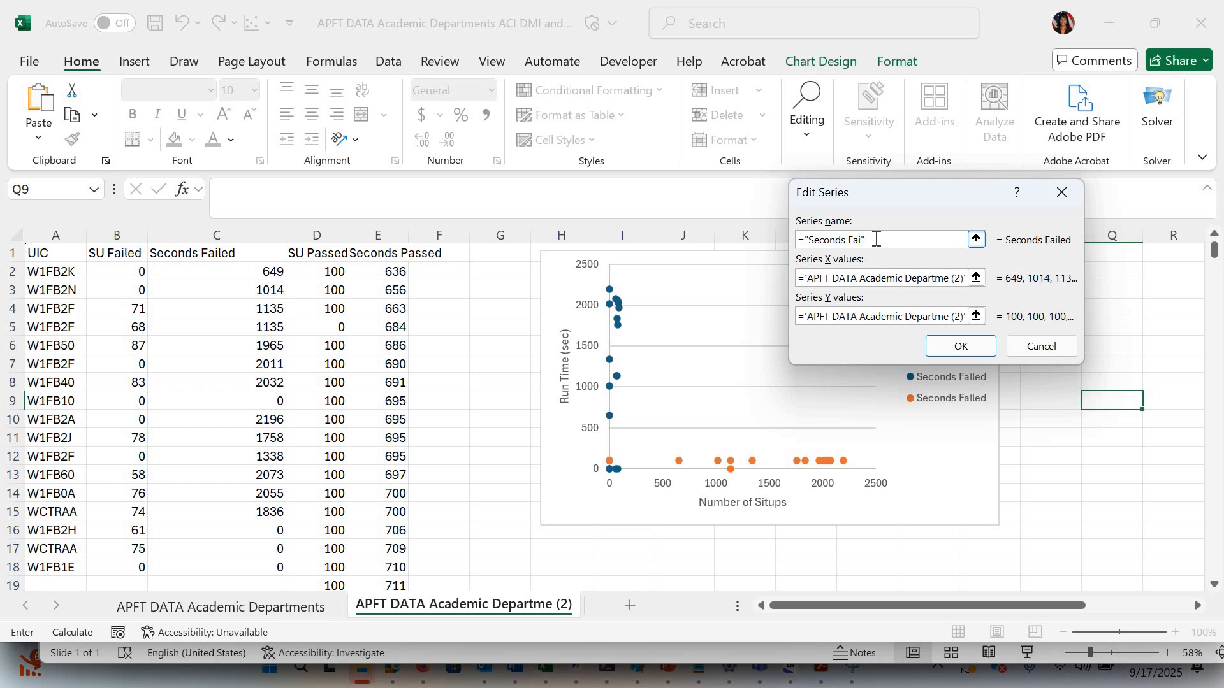
text(Passed)
key(Return)
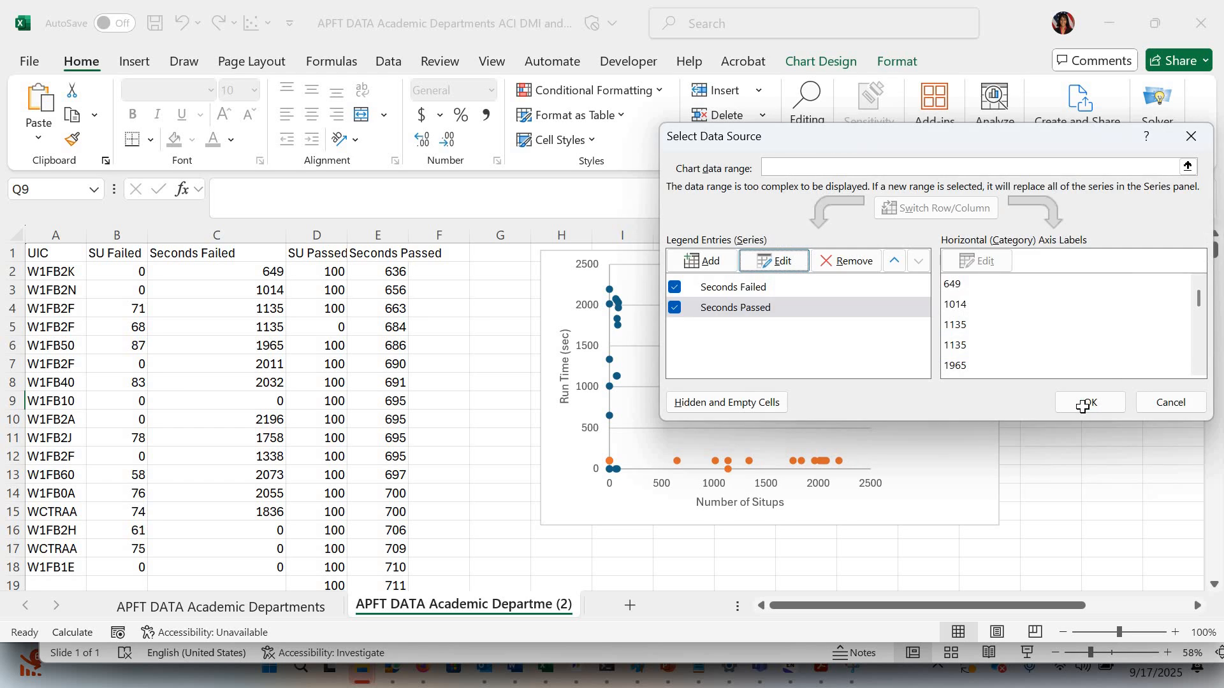
click(1084, 403)
key(Escape)
key(Escape)
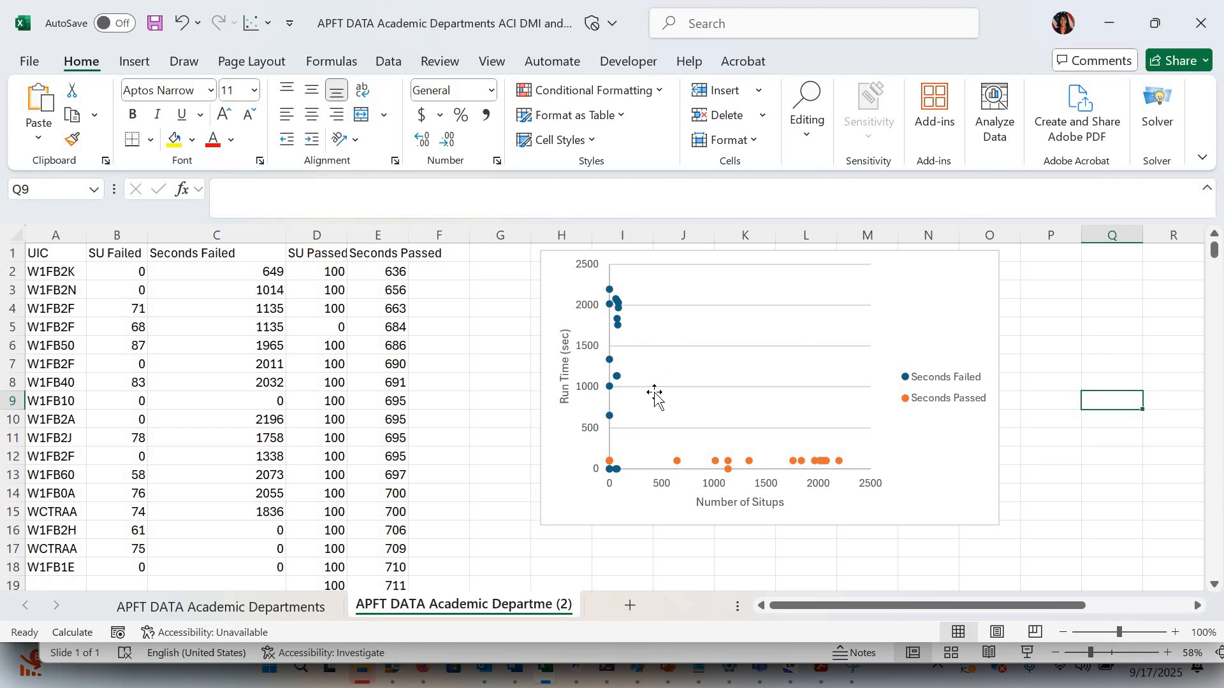